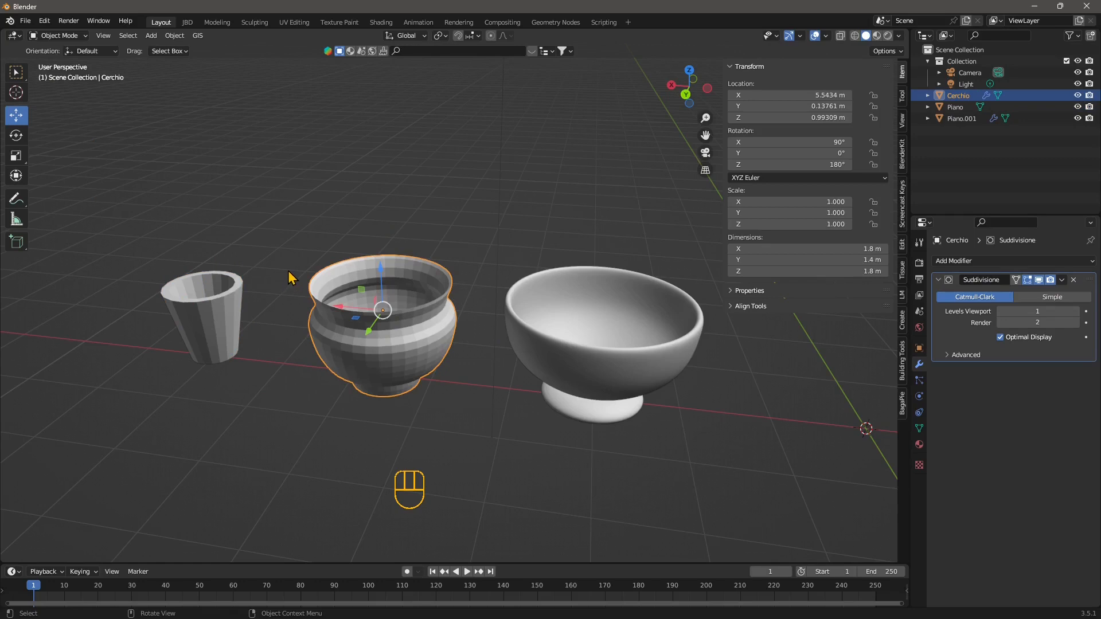
Step: Start a new General file without saving the changes to the current vessel scene
{"action": "scroll", "coordinate": [281, 274], "scroll_direction": "down", "scroll_amount": 2}
{"action": "middle_click_drag", "start_coordinate": [270, 275], "coordinate": [339, 312], "text": "shift"}
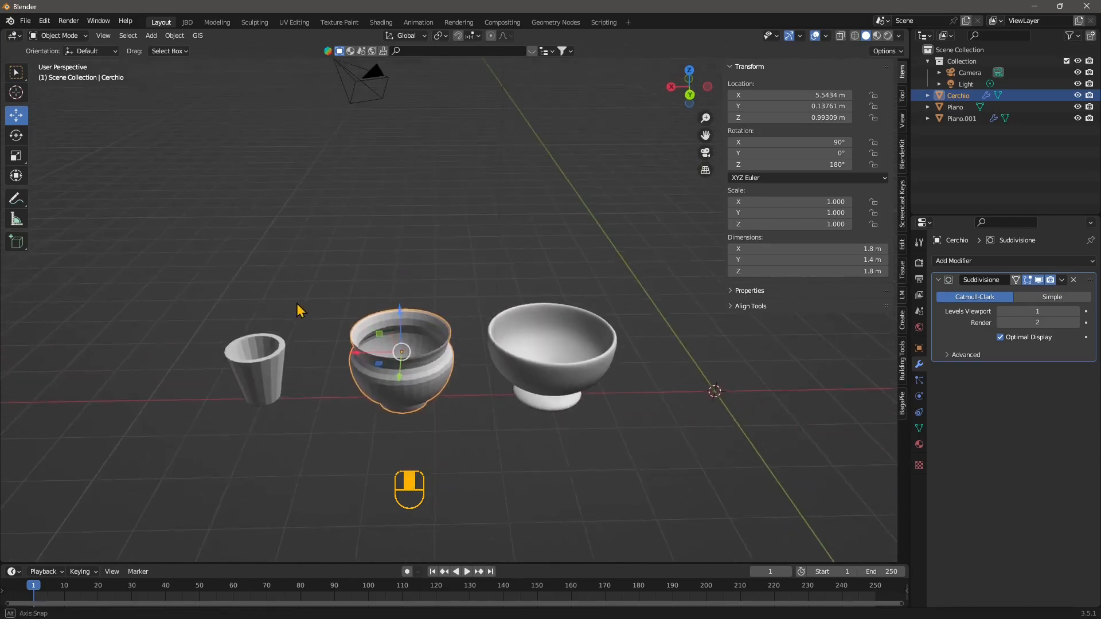
{"action": "left_click", "coordinate": [57, 35]}
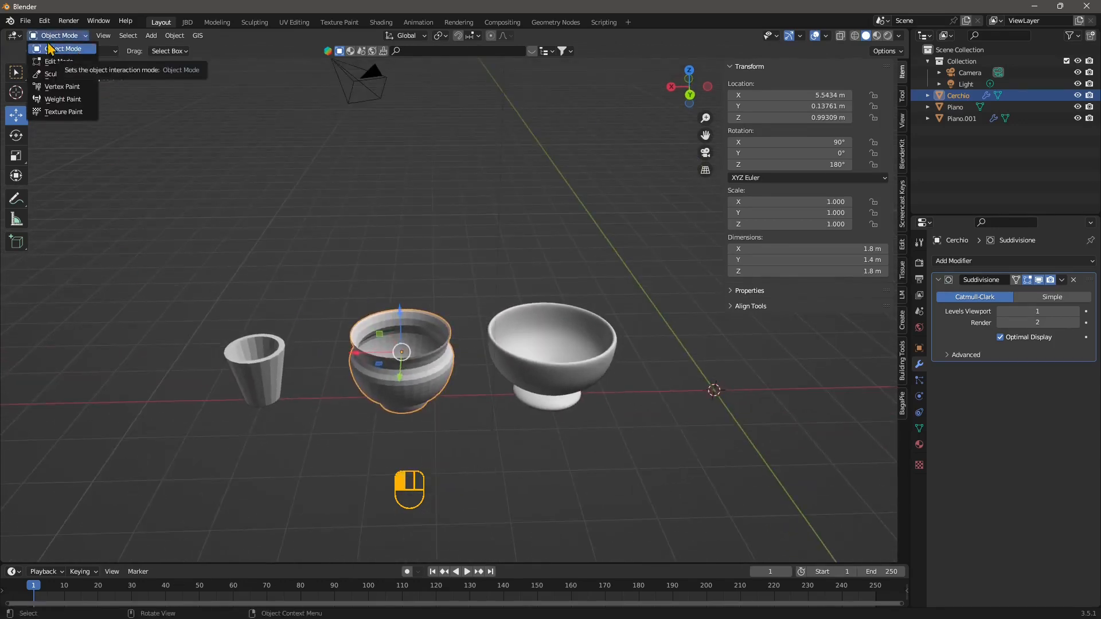
{"action": "left_click", "coordinate": [26, 20]}
{"action": "mouse_move", "coordinate": [39, 35]}
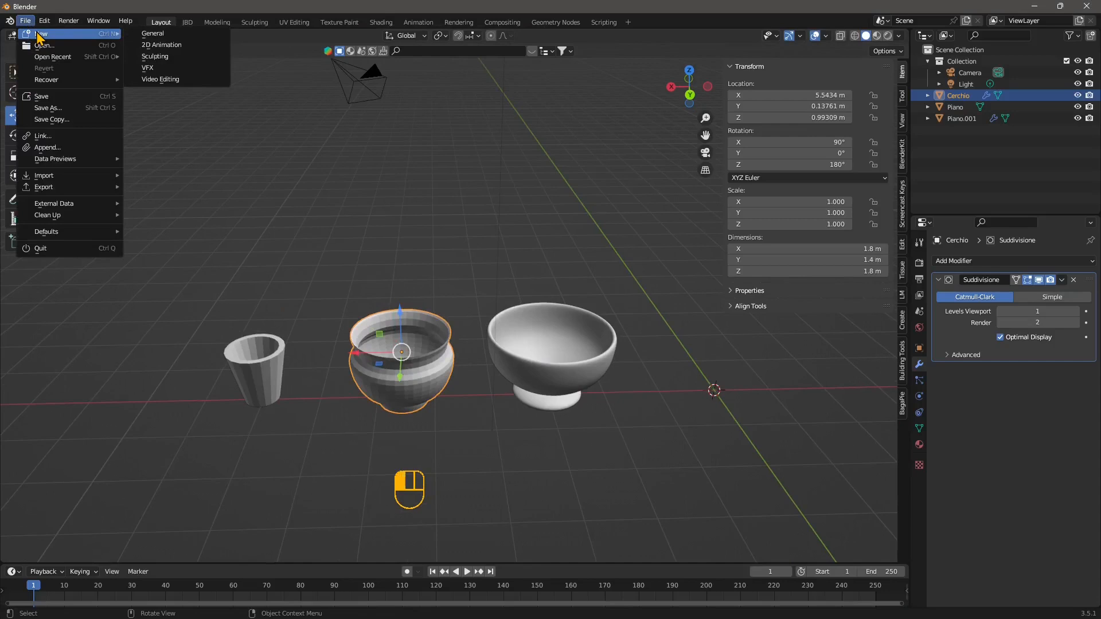
{"action": "left_click", "coordinate": [151, 38]}
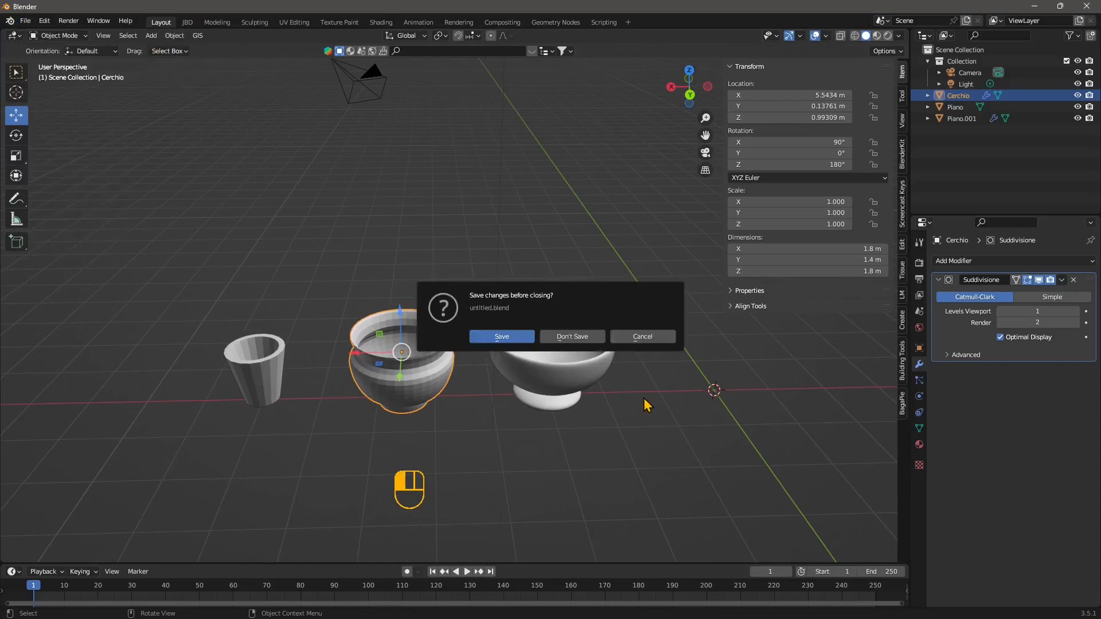
{"action": "left_click", "coordinate": [569, 340]}
Step: Select the default cube and switch it to Edit Mode
{"action": "middle_click_drag", "start_coordinate": [452, 373], "coordinate": [479, 290]}
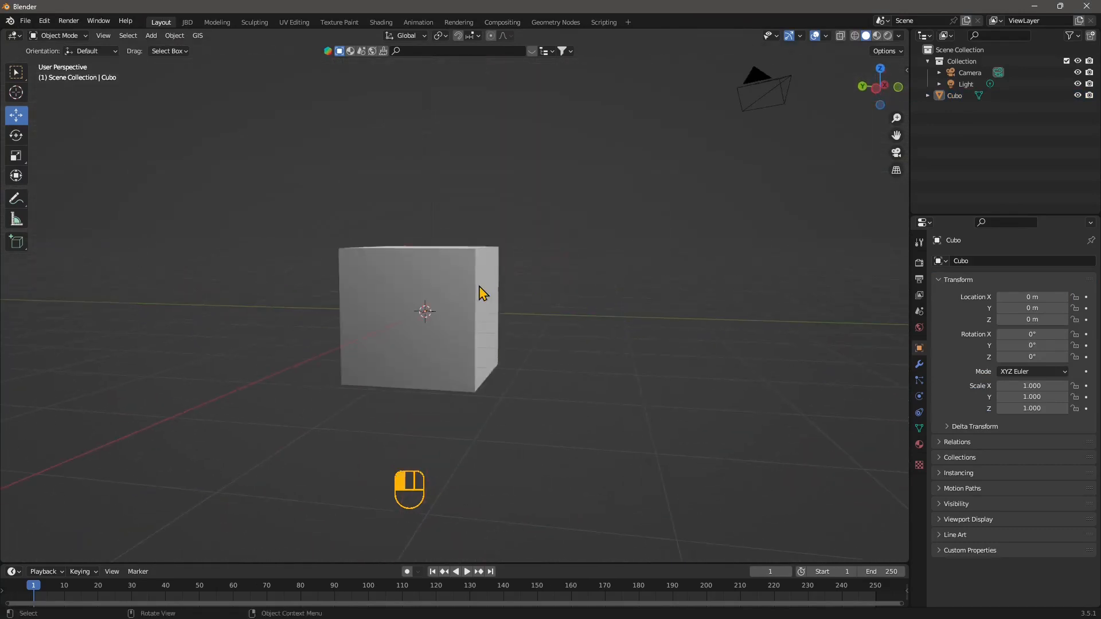
{"action": "left_click", "coordinate": [479, 290]}
{"action": "left_click", "coordinate": [58, 36]}
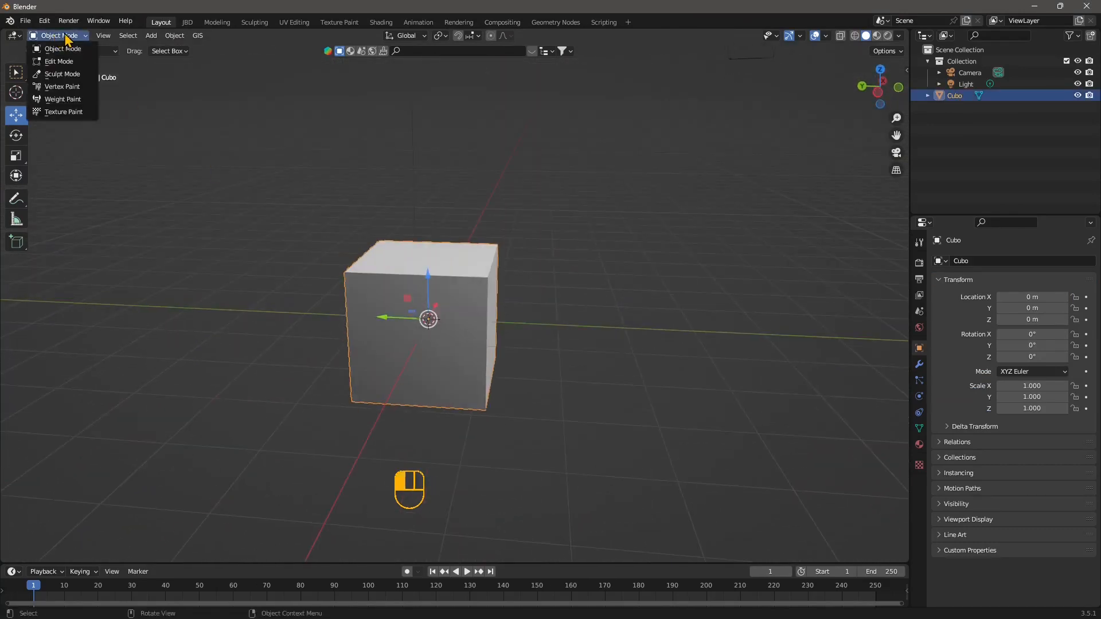
{"action": "left_click", "coordinate": [57, 61]}
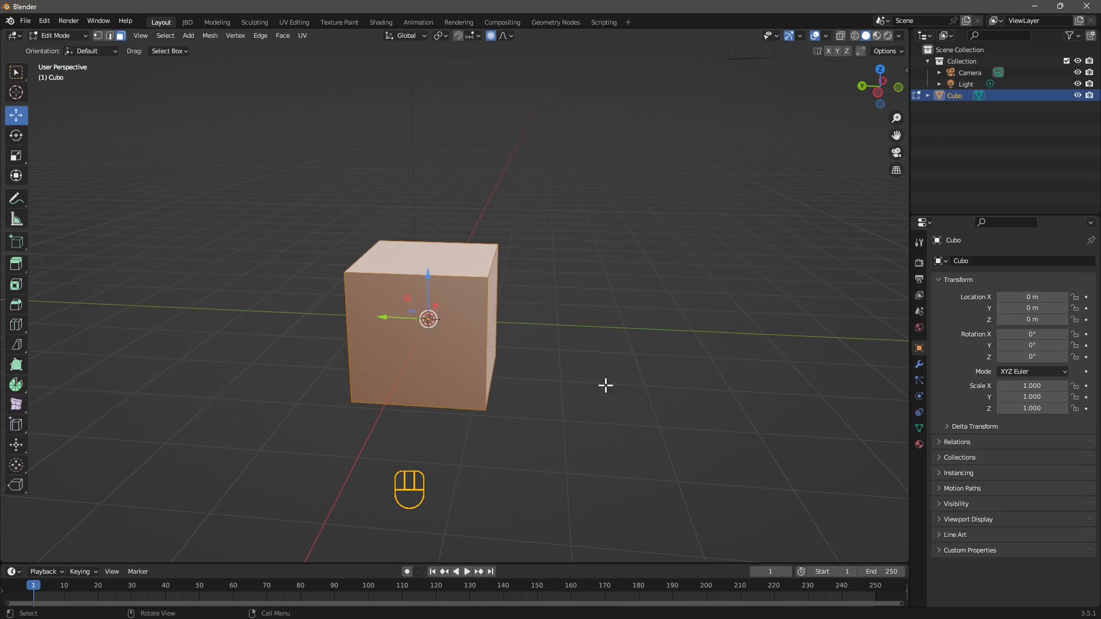
Step: Try the Spin tool on the whole cube about the Z axis with 12 steps, and undo it
{"action": "middle_click_drag", "start_coordinate": [605, 384], "coordinate": [627, 393]}
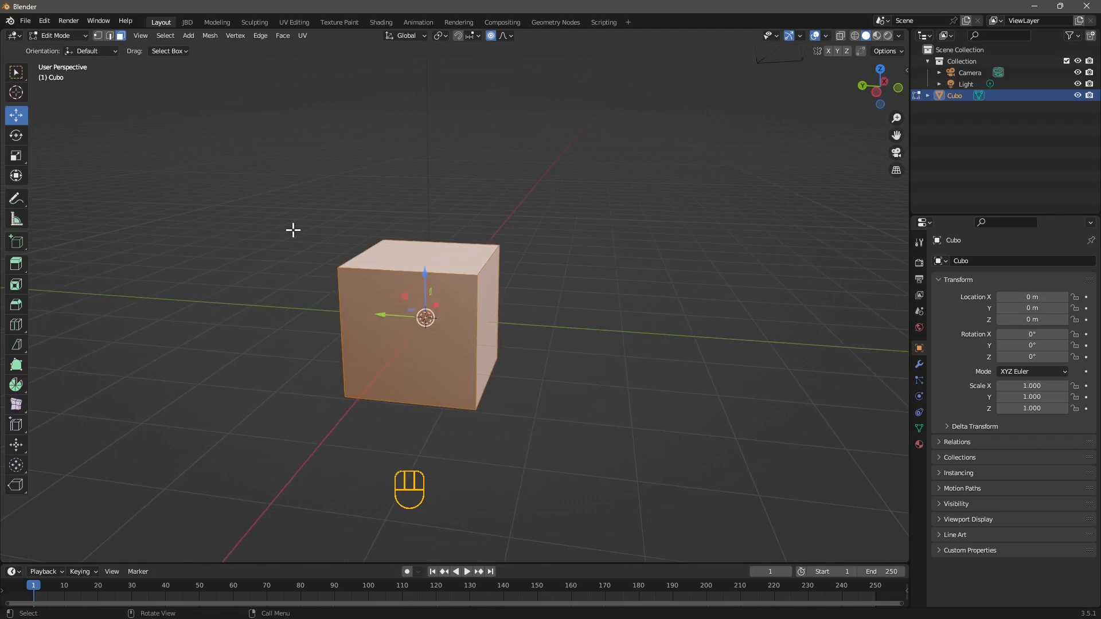
{"action": "mouse_move", "coordinate": [243, 337]}
{"action": "middle_mouse_down"}
{"action": "mouse_move", "coordinate": [302, 349]}
{"action": "mouse_move", "coordinate": [445, 339]}
{"action": "mouse_move", "coordinate": [257, 348]}
{"action": "middle_mouse_up"}
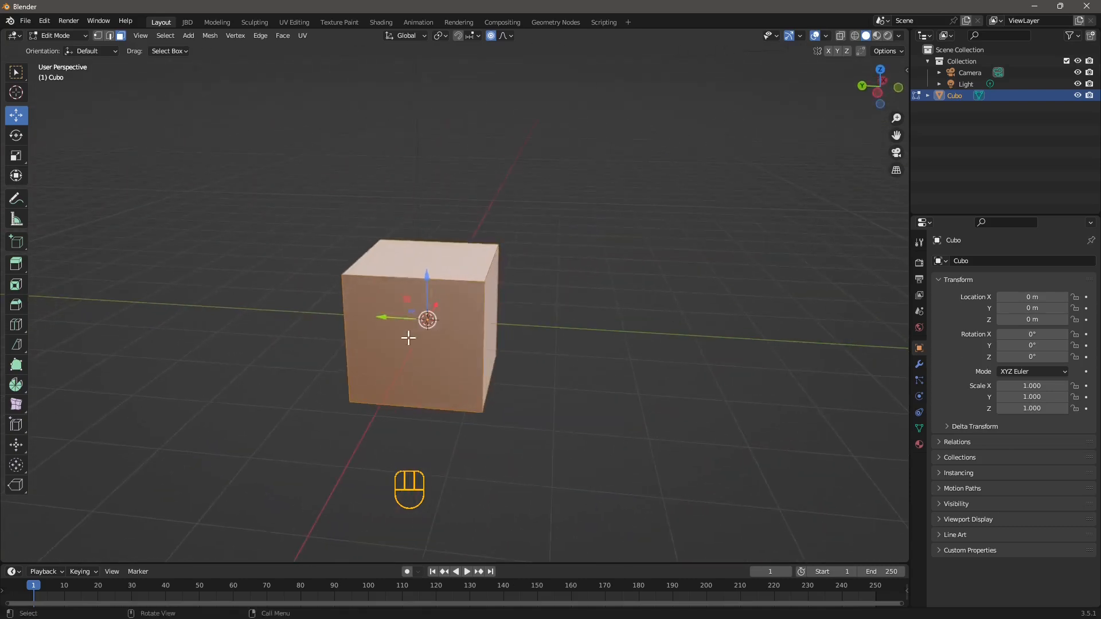
{"action": "scroll", "coordinate": [407, 337], "scroll_direction": "up", "scroll_amount": 1}
{"action": "mouse_move", "coordinate": [443, 392]}
{"action": "middle_mouse_down"}
{"action": "mouse_move", "coordinate": [425, 394]}
{"action": "mouse_move", "coordinate": [434, 389]}
{"action": "middle_mouse_up"}
{"action": "left_click", "coordinate": [16, 383]}
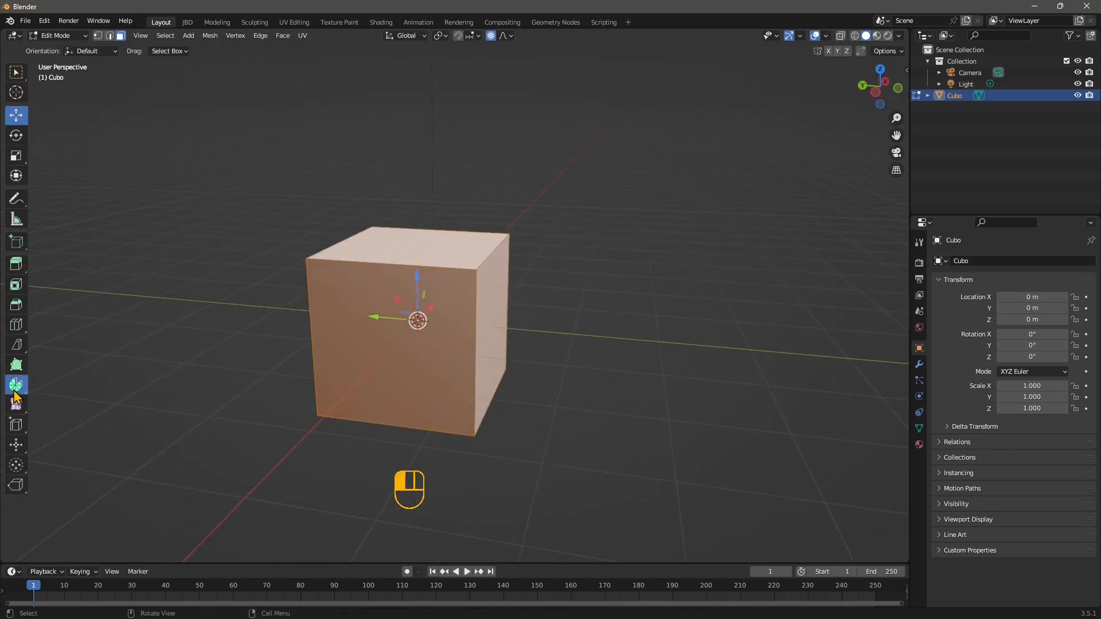
{"action": "left_click_drag", "start_coordinate": [324, 338], "coordinate": [424, 344]}
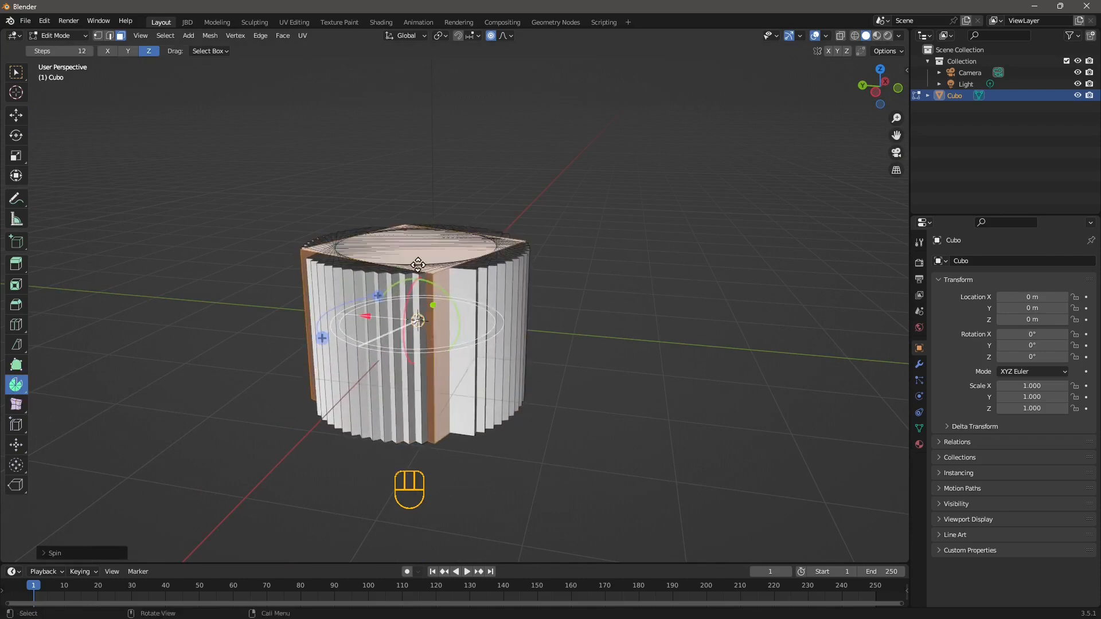
{"action": "key", "text": "ctrl+z"}
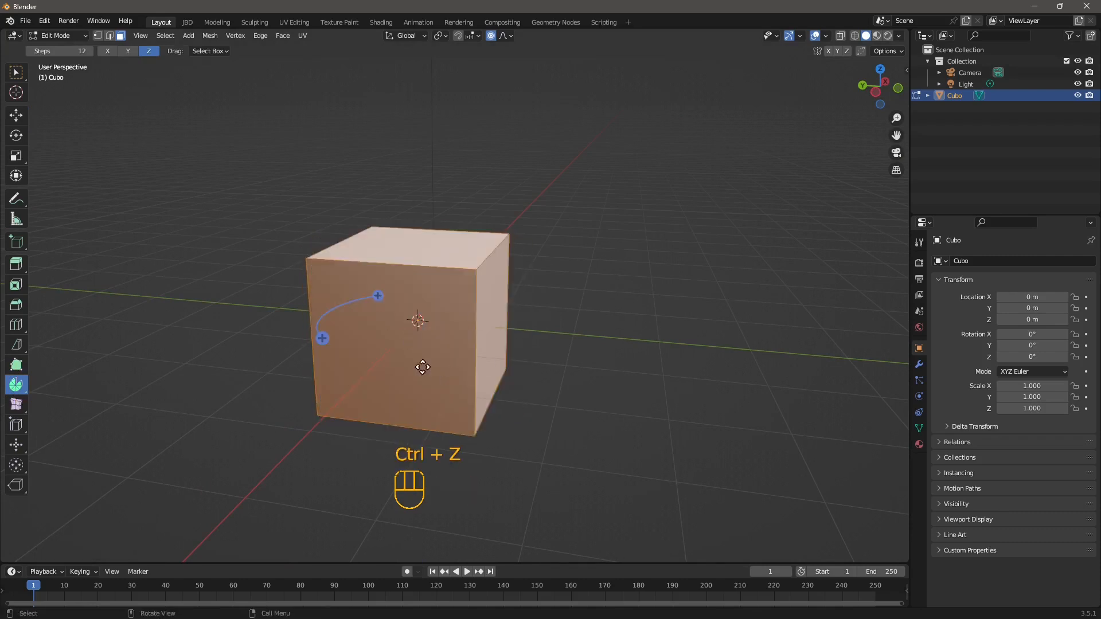
Step: Delete all the cube's faces except the vertical face on the positive X side
{"action": "middle_click_drag", "start_coordinate": [334, 383], "coordinate": [361, 351]}
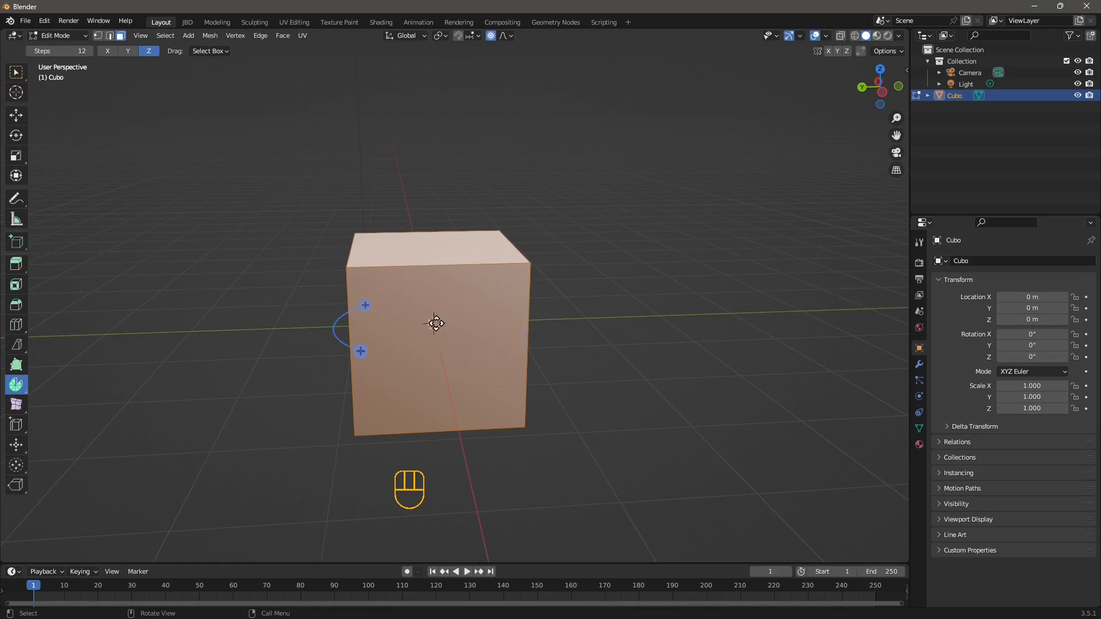
{"action": "middle_click_drag", "start_coordinate": [436, 349], "coordinate": [445, 367]}
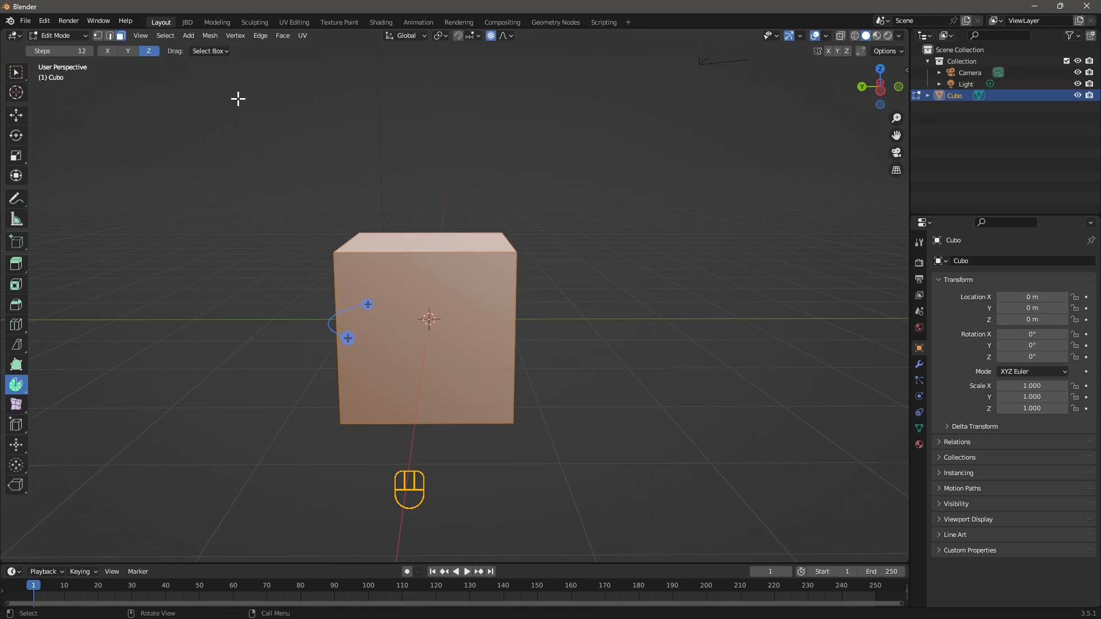
{"action": "mouse_move", "coordinate": [412, 346]}
{"action": "middle_mouse_down"}
{"action": "mouse_move", "coordinate": [418, 313]}
{"action": "mouse_move", "coordinate": [494, 393]}
{"action": "mouse_move", "coordinate": [430, 339]}
{"action": "middle_mouse_up"}
{"action": "left_click", "coordinate": [421, 280], "text": "shift"}
{"action": "left_click", "coordinate": [496, 339], "text": "shift"}
{"action": "left_click", "coordinate": [403, 363], "text": "shift"}
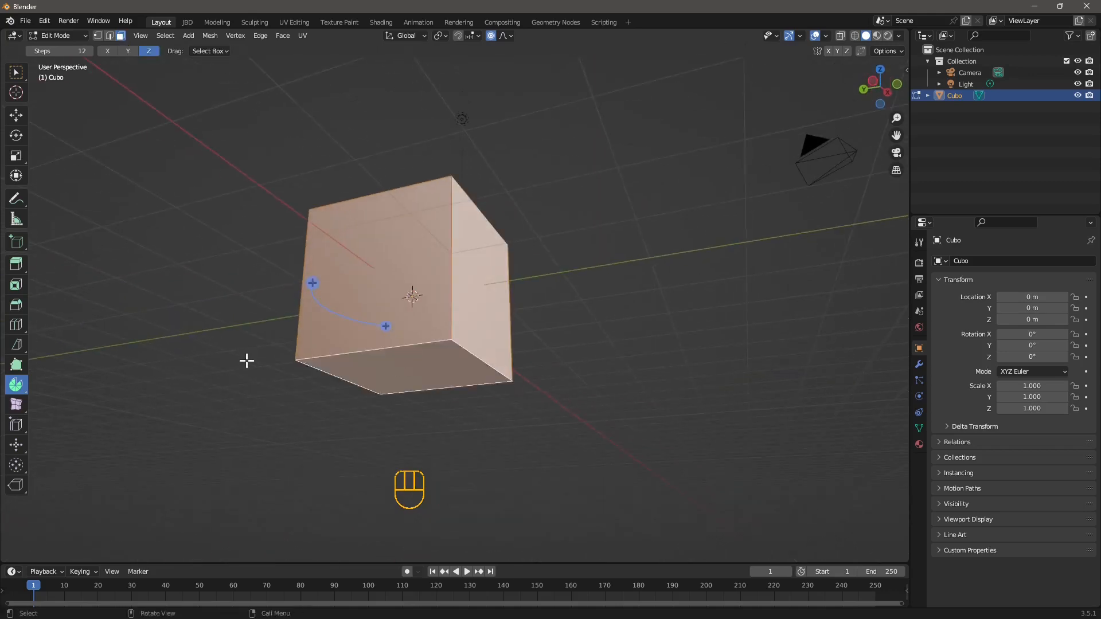
{"action": "middle_click_drag", "start_coordinate": [247, 360], "coordinate": [511, 364]}
{"action": "key", "text": "x"}
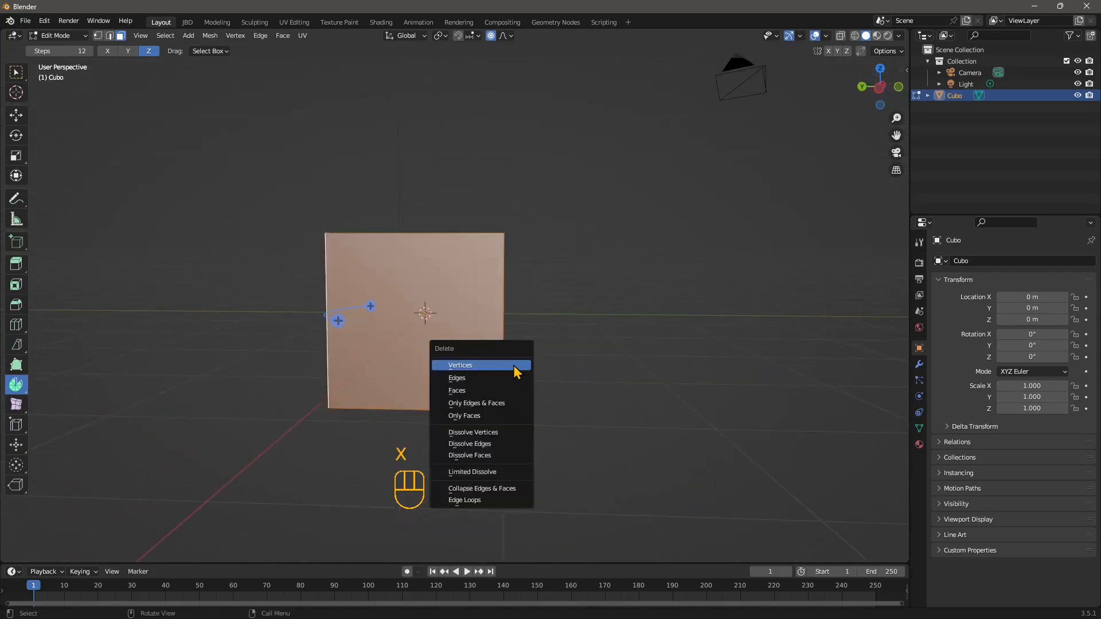
{"action": "left_click", "coordinate": [460, 408]}
{"action": "middle_click_drag", "start_coordinate": [452, 386], "coordinate": [429, 266]}
{"action": "middle_click_drag", "start_coordinate": [426, 342], "coordinate": [386, 377]}
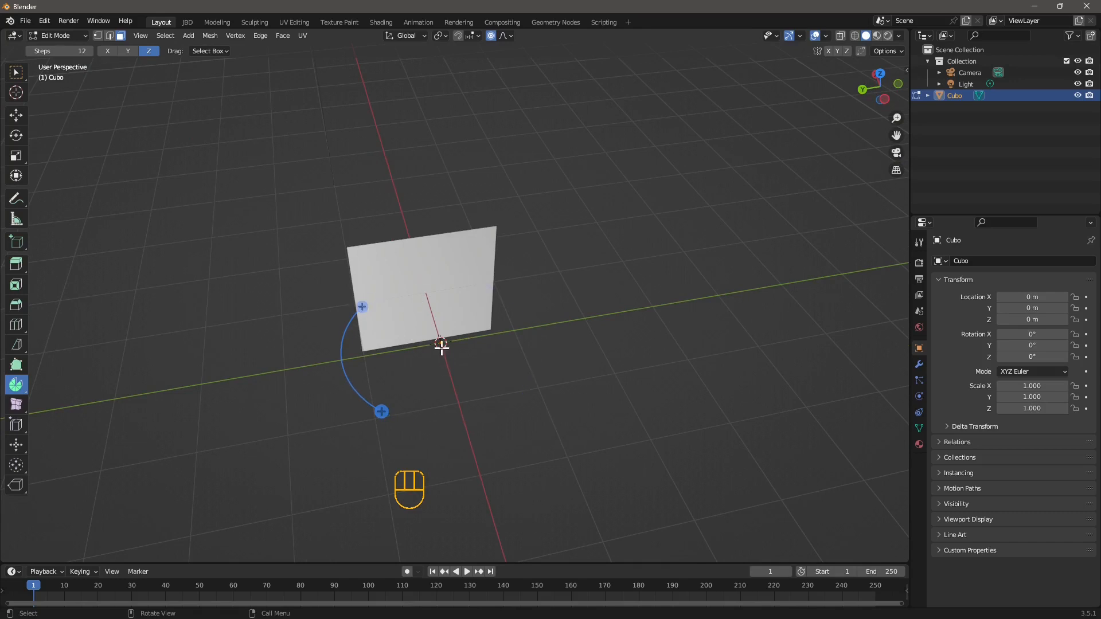
{"action": "mouse_move", "coordinate": [438, 344]}
{"action": "middle_mouse_down"}
{"action": "mouse_move", "coordinate": [472, 381]}
{"action": "mouse_move", "coordinate": [431, 329]}
{"action": "middle_mouse_up"}
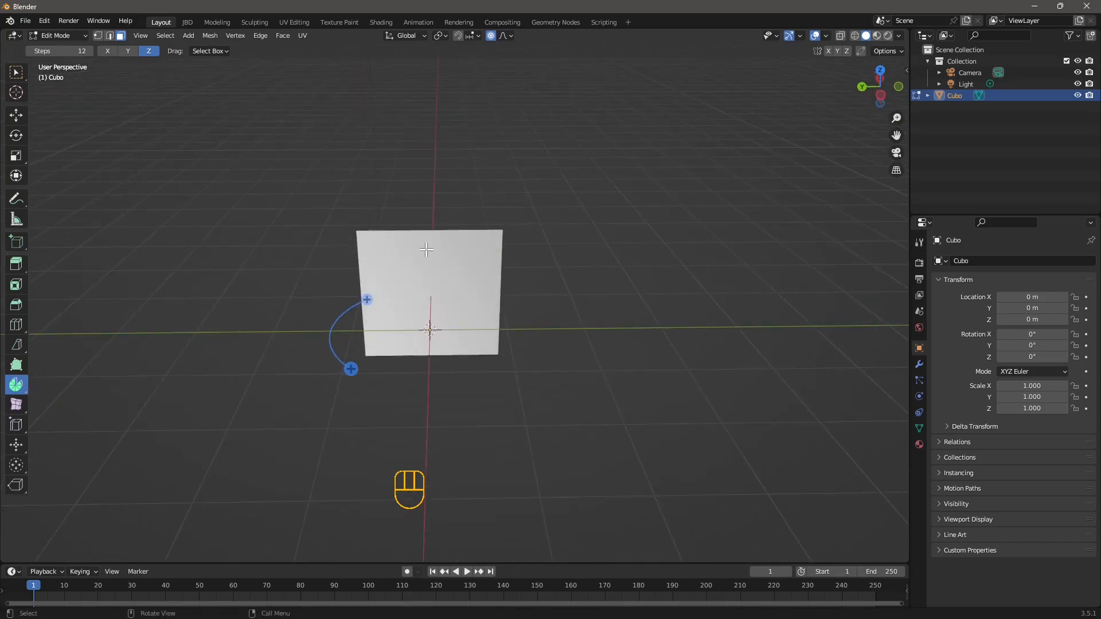
Step: Inspect the remaining face's offset from its origin in Object Mode and return to Edit Mode
{"action": "left_click", "coordinate": [64, 36]}
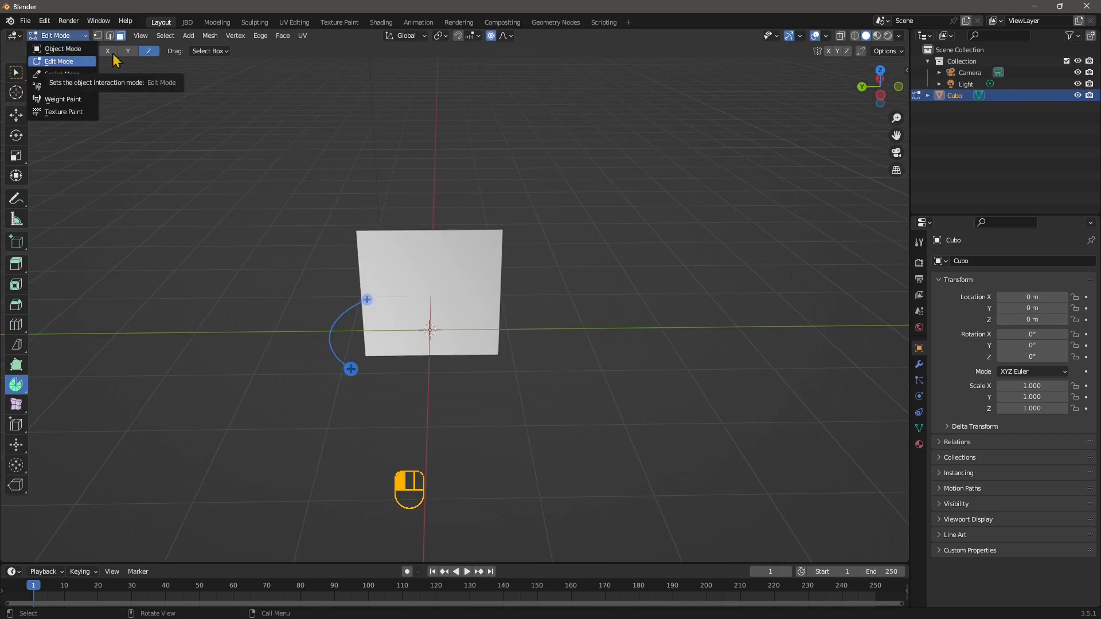
{"action": "middle_click_drag", "start_coordinate": [534, 351], "coordinate": [456, 344]}
{"action": "left_click", "coordinate": [65, 35]}
{"action": "left_click", "coordinate": [63, 34]}
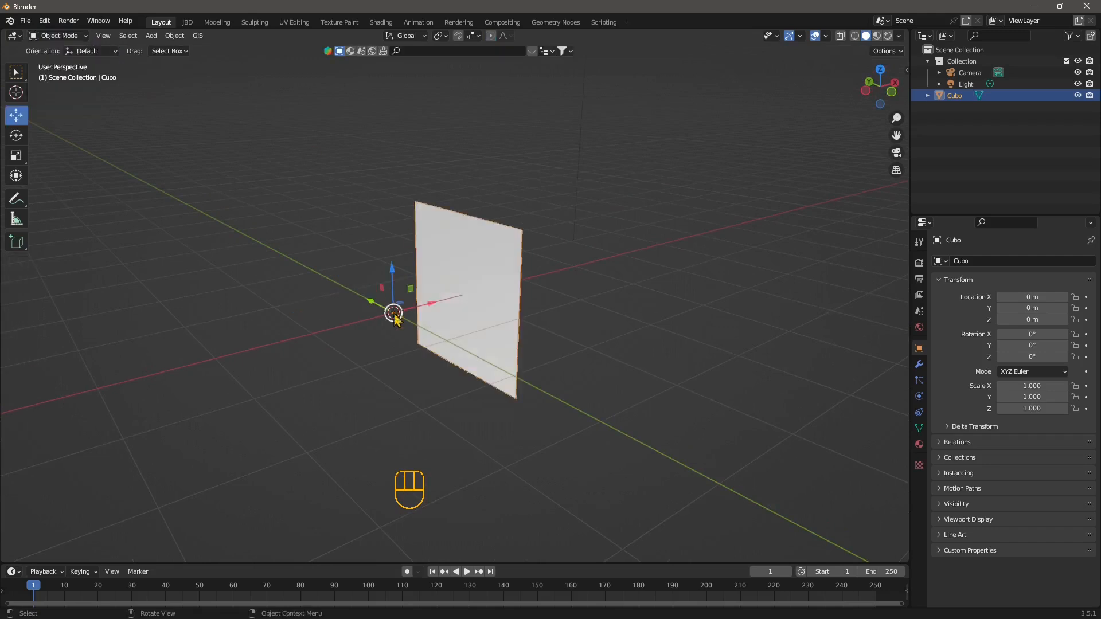
{"action": "middle_click_drag", "start_coordinate": [396, 315], "coordinate": [467, 299]}
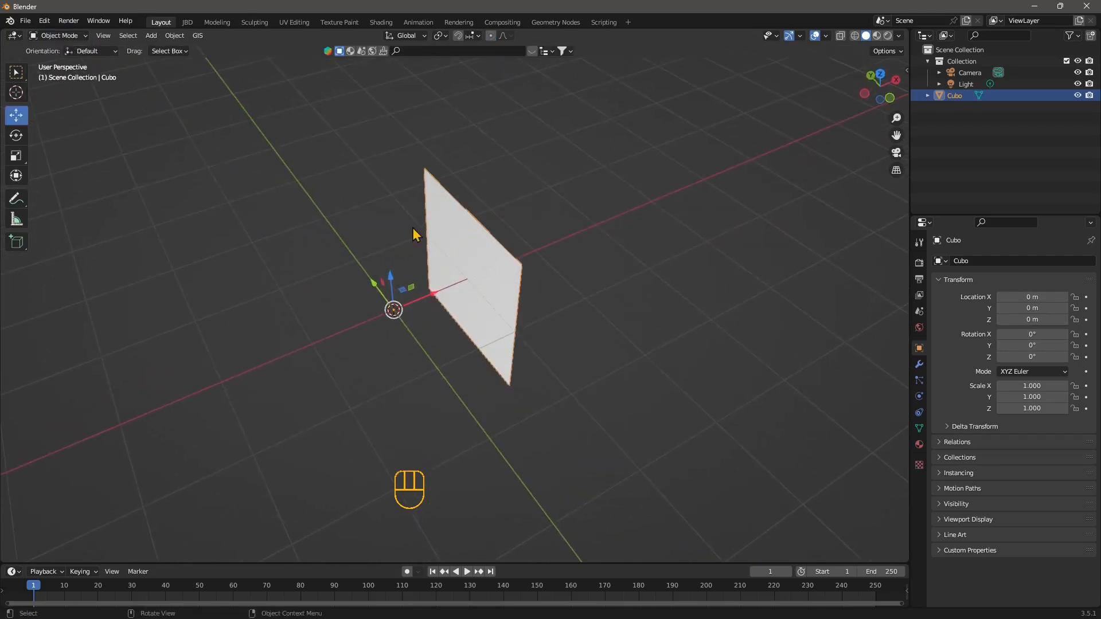
{"action": "left_click", "coordinate": [68, 39]}
{"action": "left_click", "coordinate": [57, 59]}
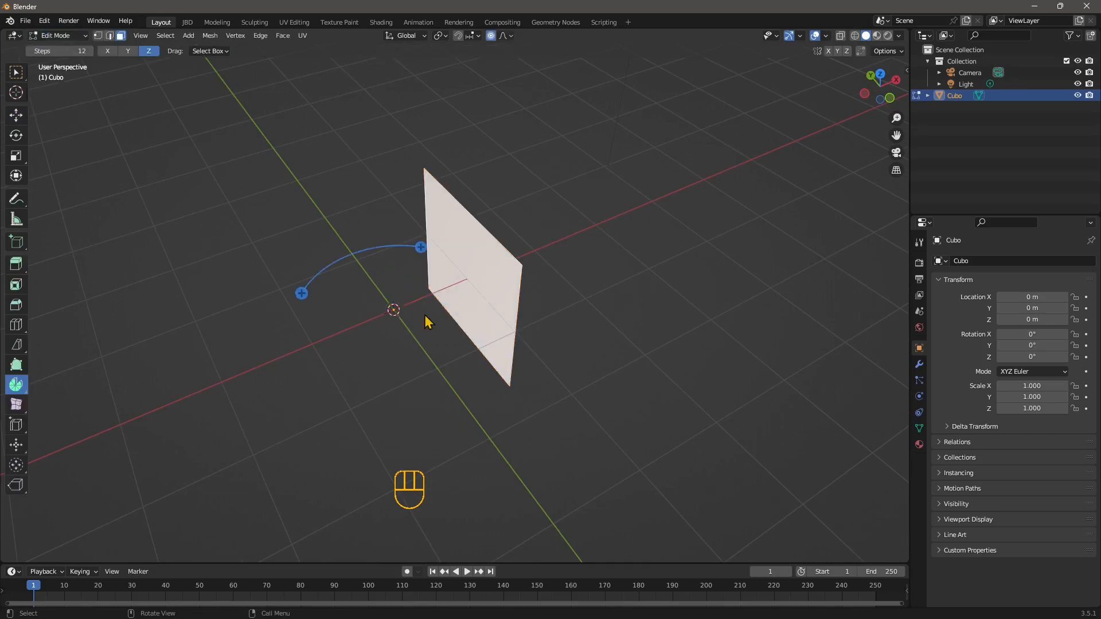
{"action": "middle_click_drag", "start_coordinate": [413, 331], "coordinate": [475, 241]}
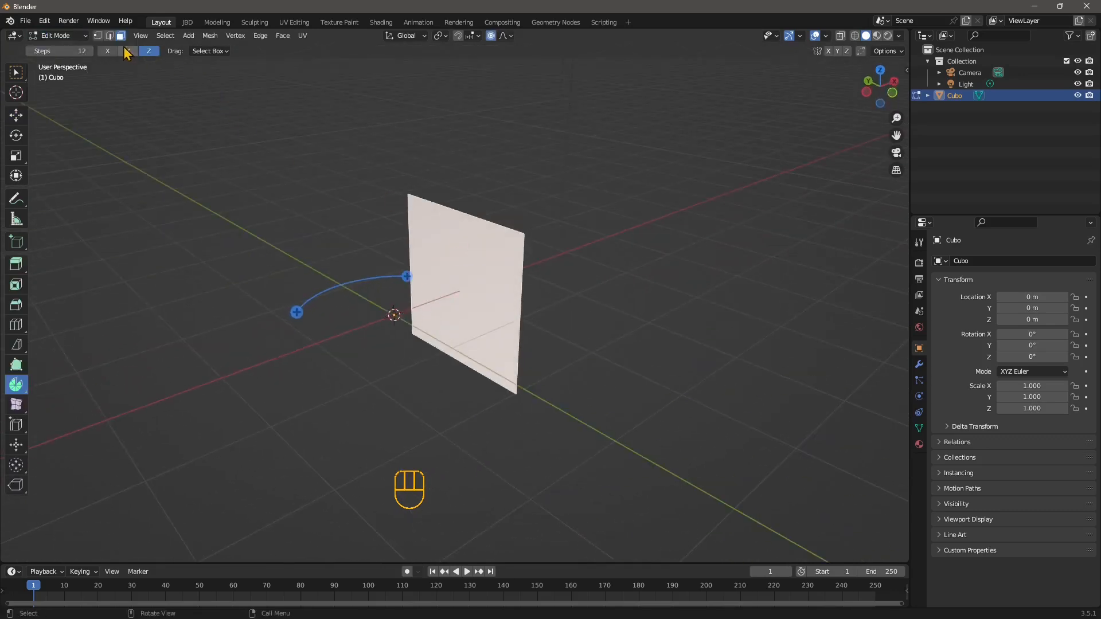
Step: Activate the Move tool and enable increment snapping with Absolute Grid Snap
{"action": "left_click", "coordinate": [16, 117]}
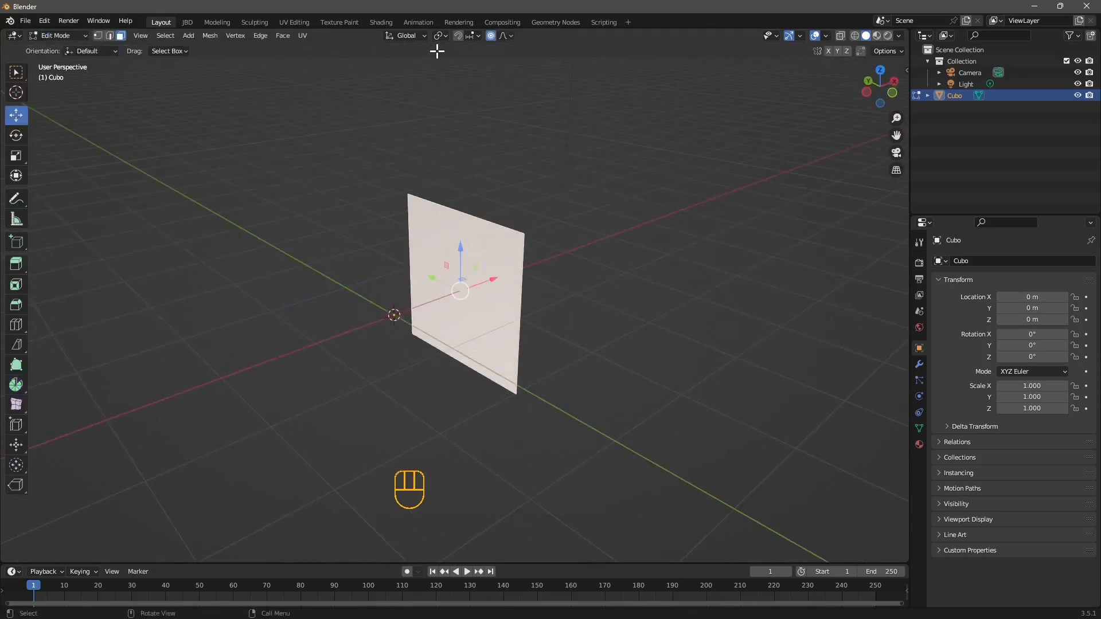
{"action": "left_click", "coordinate": [458, 35]}
{"action": "left_click", "coordinate": [471, 36]}
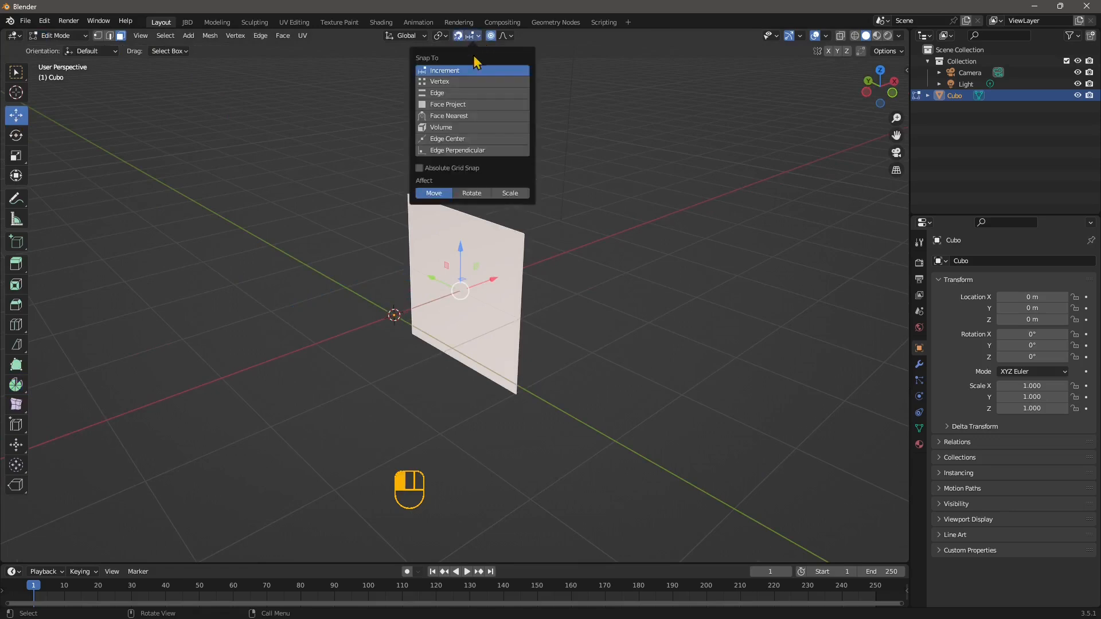
{"action": "left_click", "coordinate": [418, 169]}
Step: Move the remaining face along the X axis onto the world origin
{"action": "middle_click_drag", "start_coordinate": [486, 268], "coordinate": [431, 376]}
{"action": "left_click_drag", "start_coordinate": [519, 278], "coordinate": [417, 297]}
{"action": "middle_click_drag", "start_coordinate": [351, 201], "coordinate": [447, 326]}
{"action": "scroll", "coordinate": [413, 312], "scroll_direction": "up", "scroll_amount": 1}
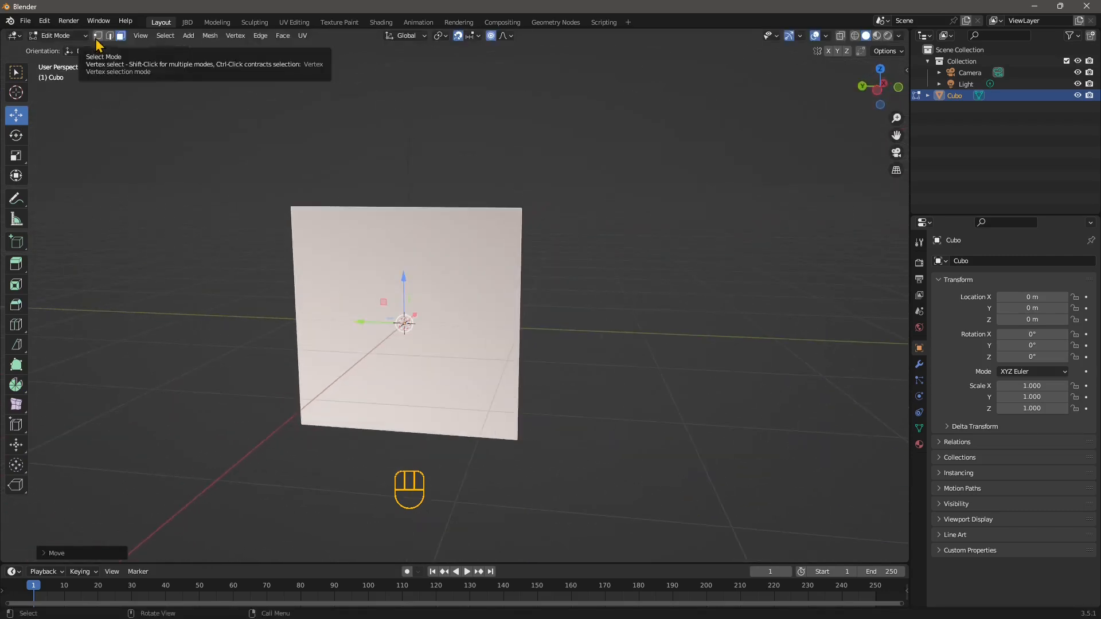
Step: In vertex selection mode, select both vertices of the face's negative-Y edge and move them 1 m along Y onto the Z axis
{"action": "left_click", "coordinate": [99, 37]}
{"action": "left_click", "coordinate": [538, 192]}
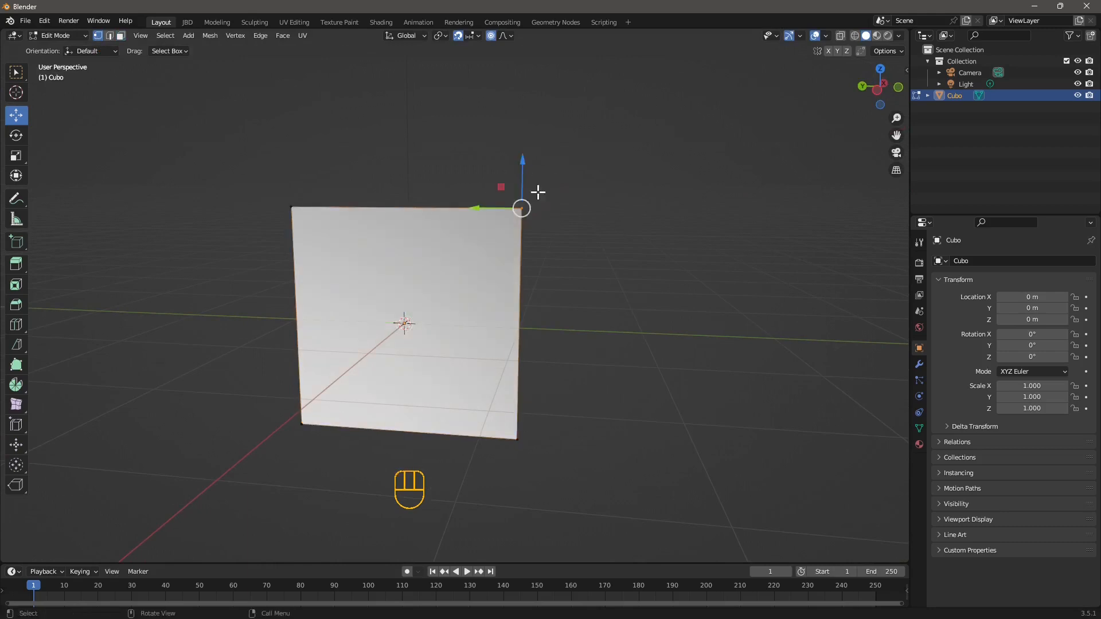
{"action": "left_click", "coordinate": [518, 437], "text": "shift"}
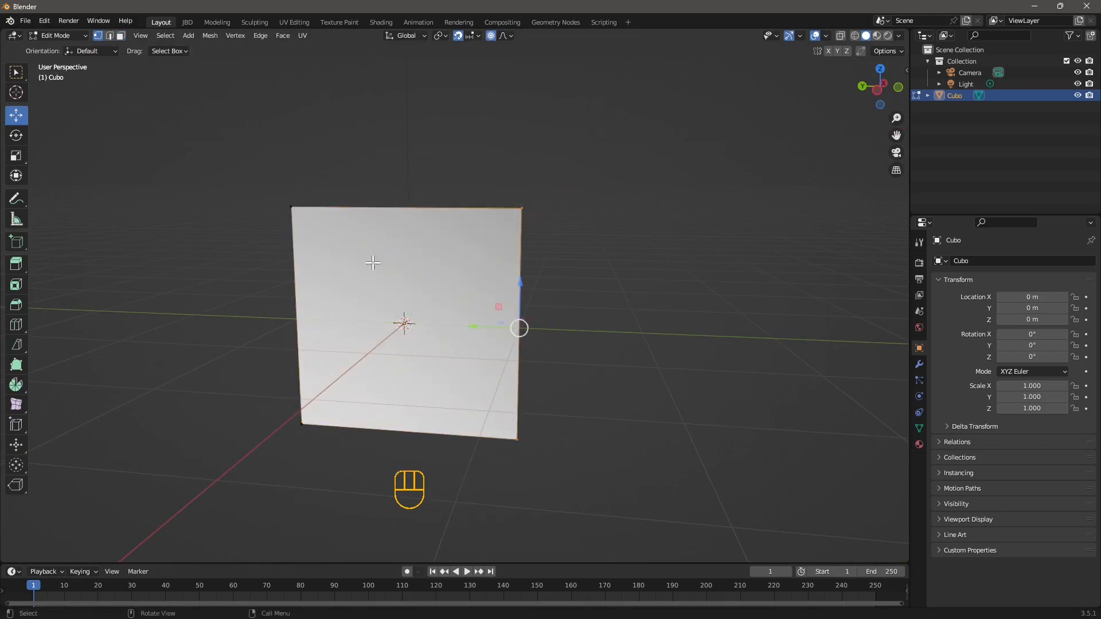
{"action": "key", "text": "g"}
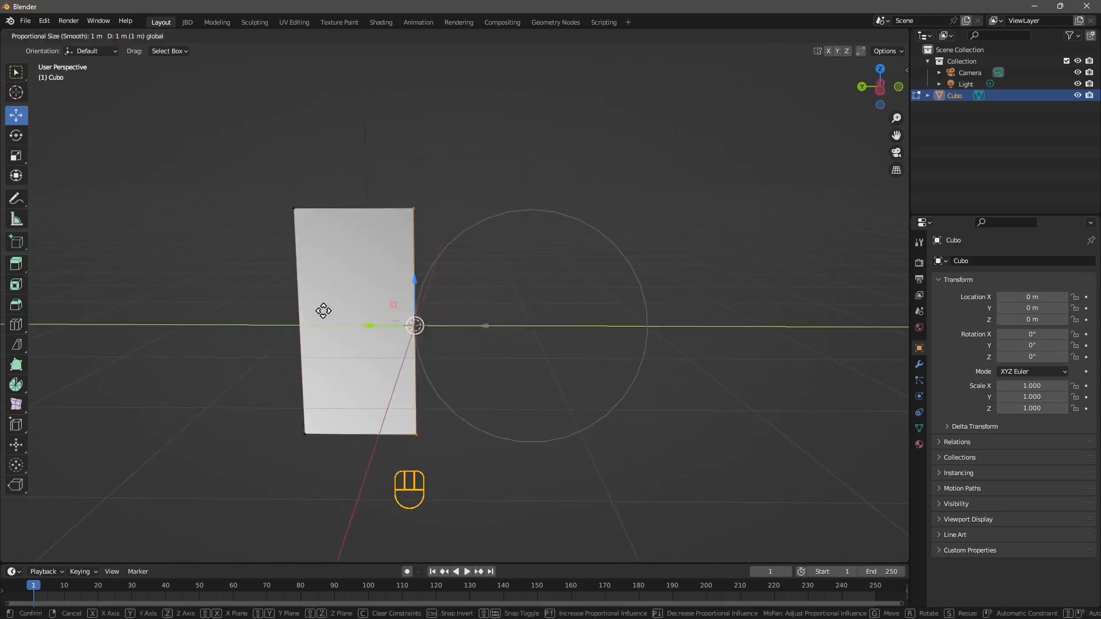
{"action": "left_click", "coordinate": [366, 221]}
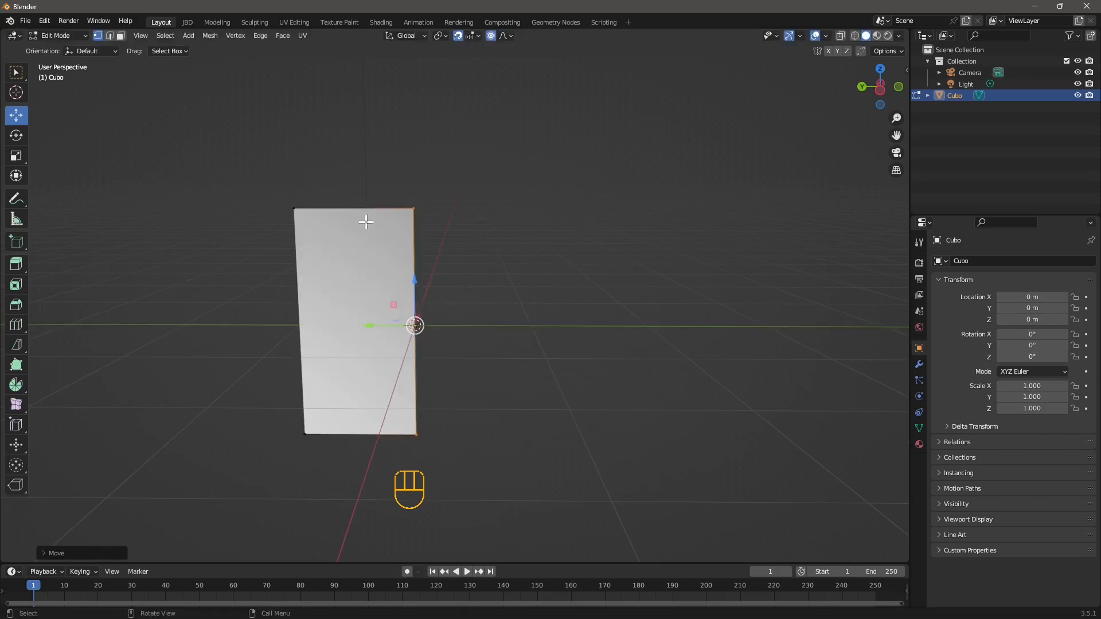
Step: In Left Orthographic view, move the profile's edge on the Z axis about 0.9 m along Y towards the opposite edge
{"action": "left_click", "coordinate": [881, 91]}
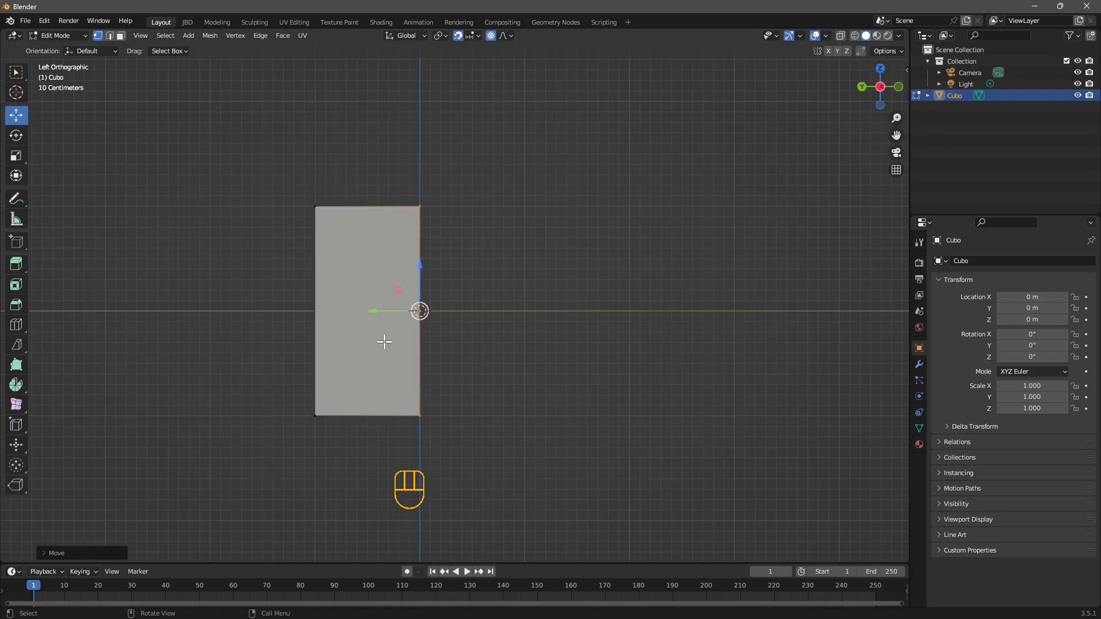
{"action": "left_click_drag", "start_coordinate": [388, 157], "coordinate": [449, 504]}
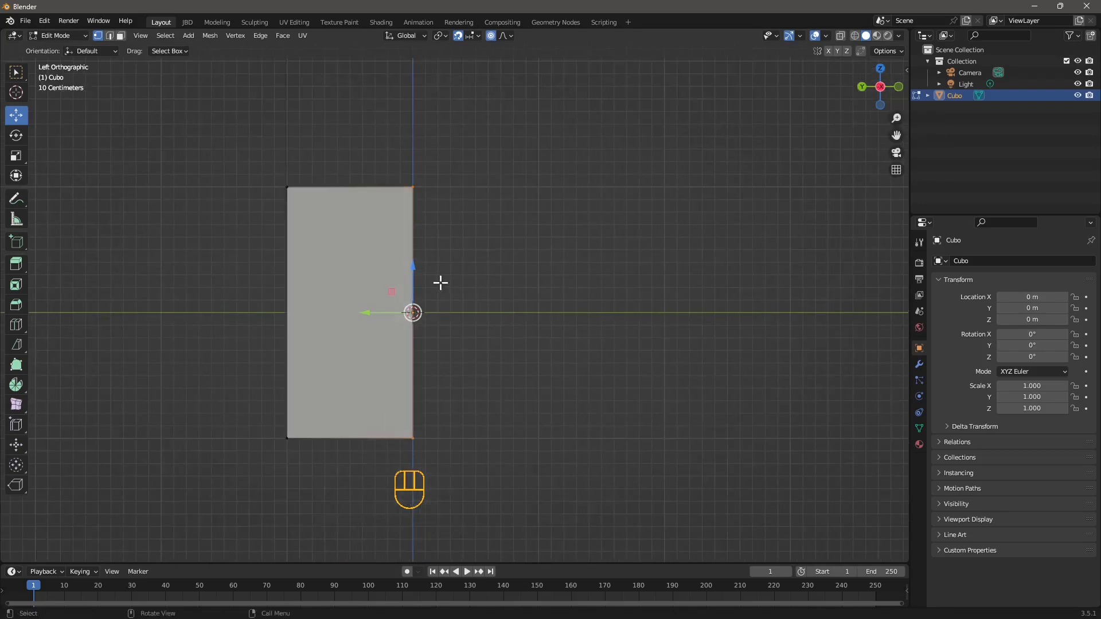
{"action": "middle_click_drag", "start_coordinate": [336, 324], "coordinate": [379, 309], "text": "shift"}
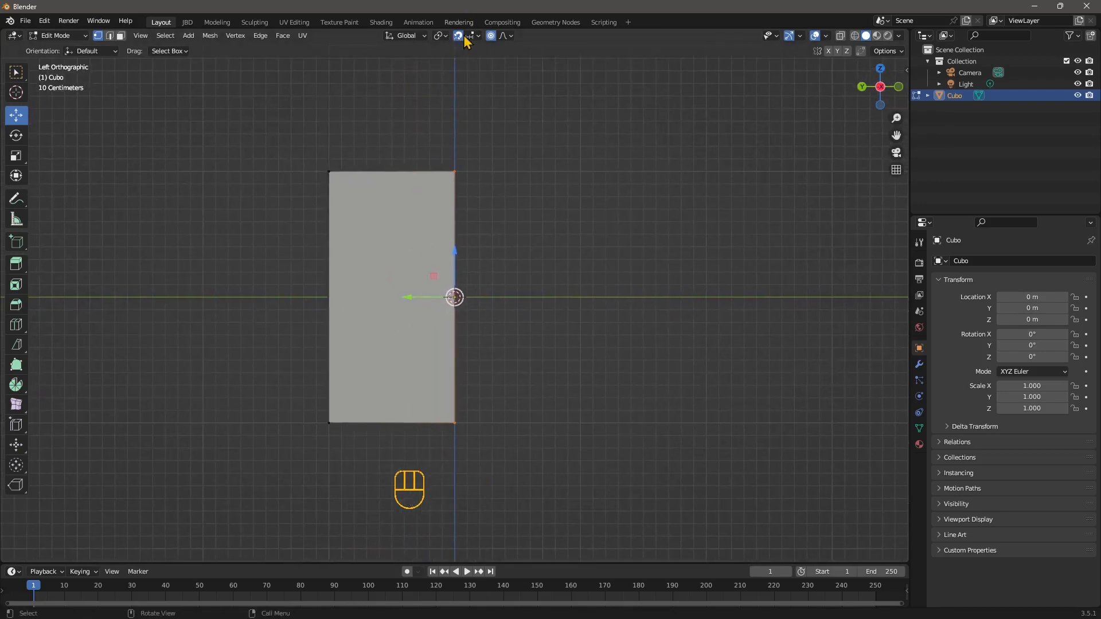
{"action": "left_click", "coordinate": [478, 36]}
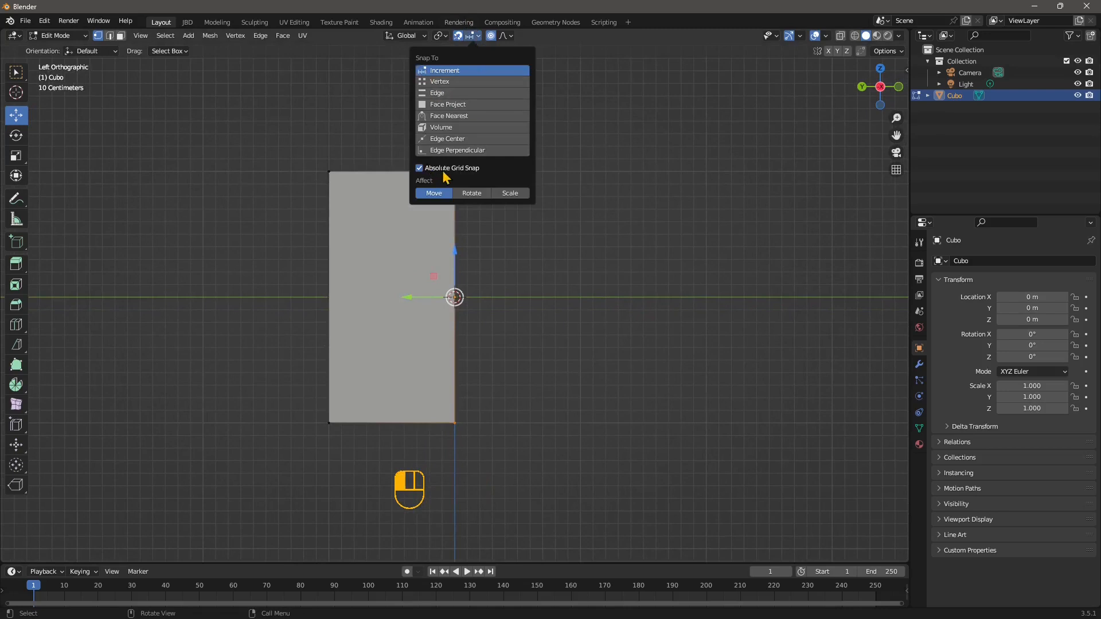
{"action": "key", "text": "g"}
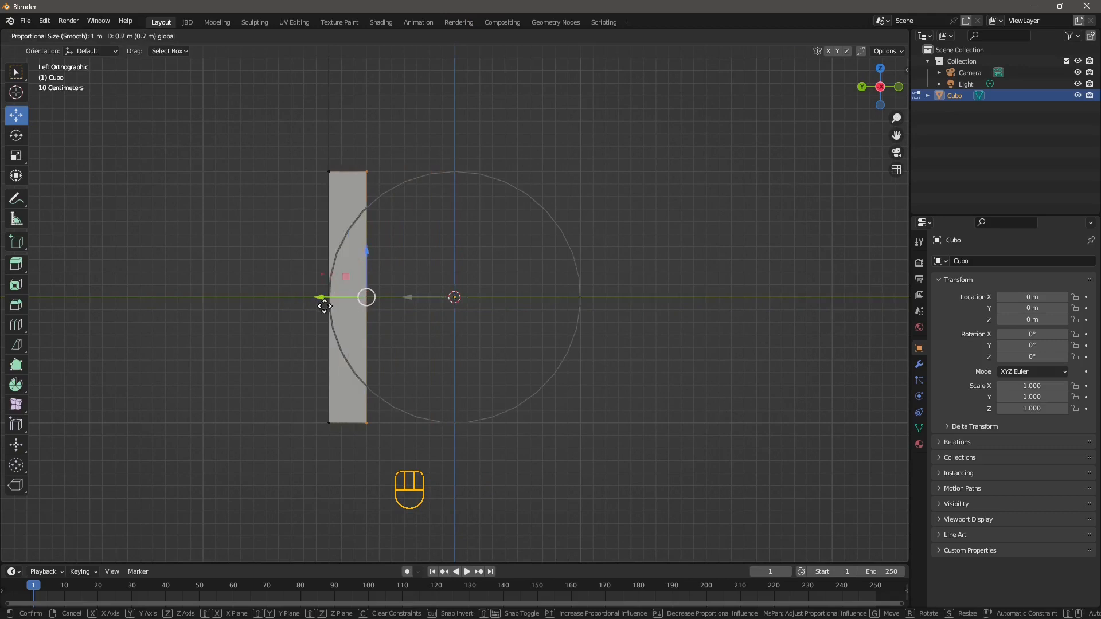
{"action": "left_click", "coordinate": [295, 307]}
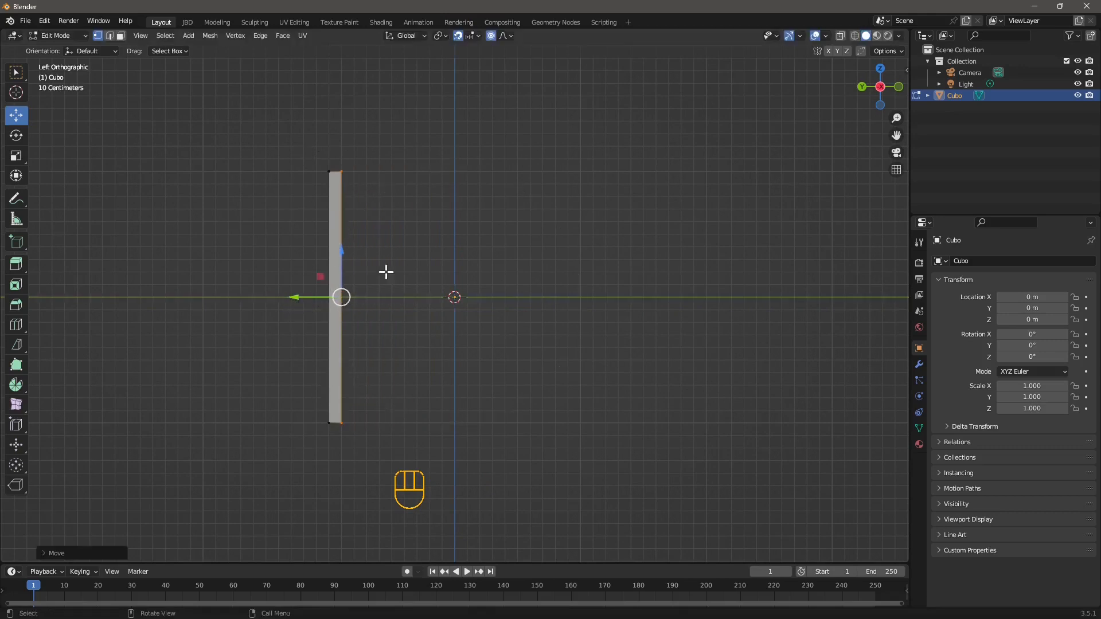
Step: Try moving the strip's lower inner vertex along Y with proportional editing enabled, and undo the move
{"action": "middle_click_drag", "start_coordinate": [323, 439], "coordinate": [287, 371], "text": "shift"}
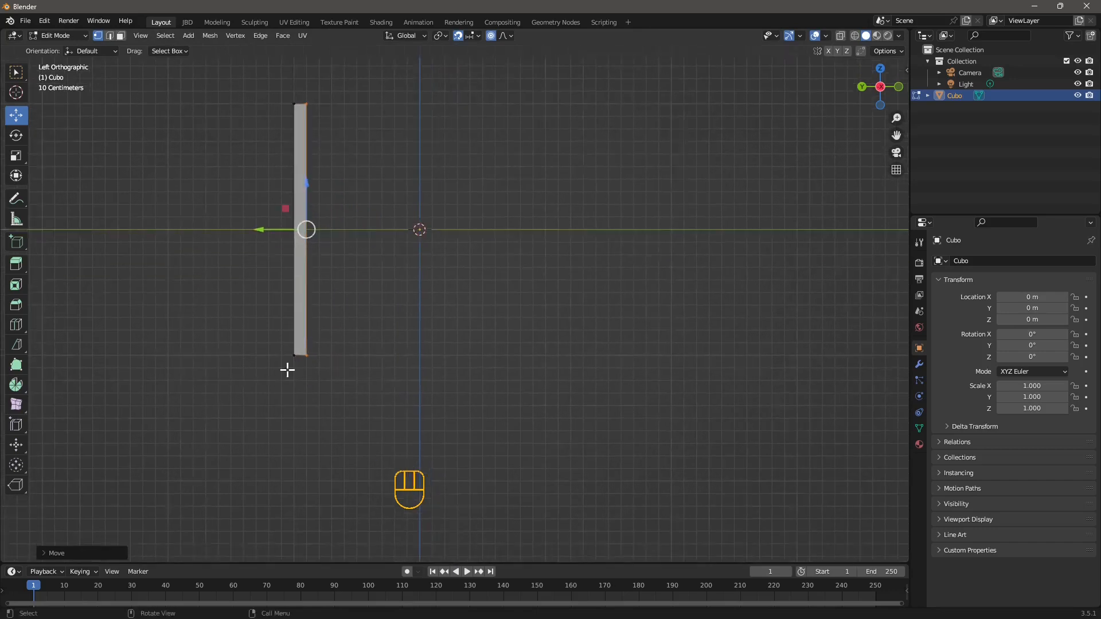
{"action": "scroll", "coordinate": [286, 371], "scroll_direction": "up", "scroll_amount": 1}
{"action": "left_click", "coordinate": [277, 367]}
{"action": "left_click_drag", "start_coordinate": [249, 367], "coordinate": [326, 367]}
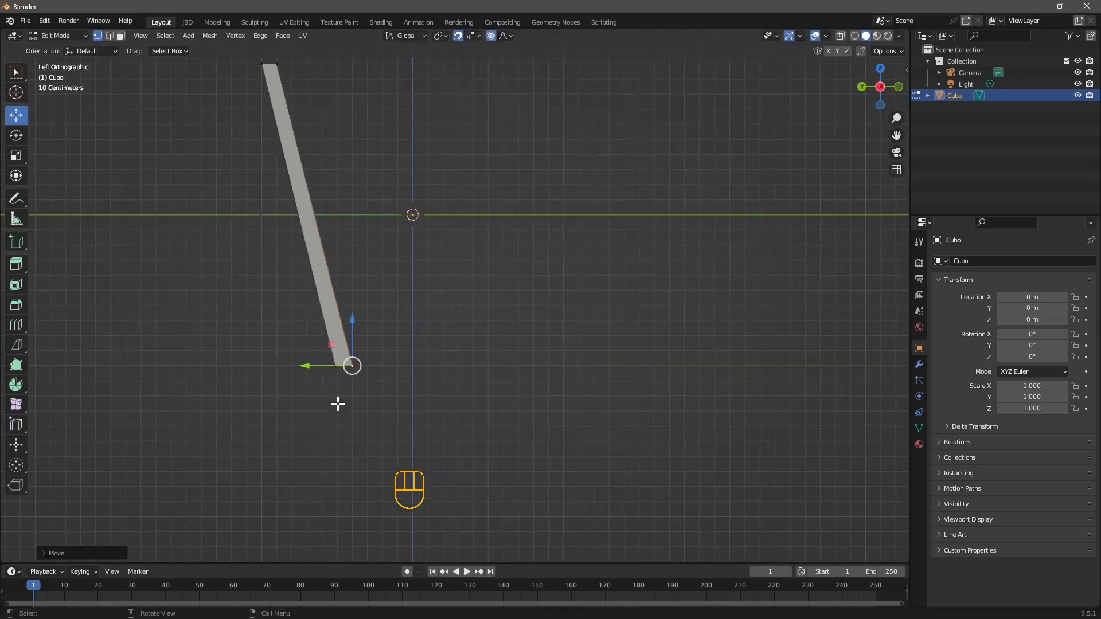
{"action": "key", "text": "ctrl+z"}
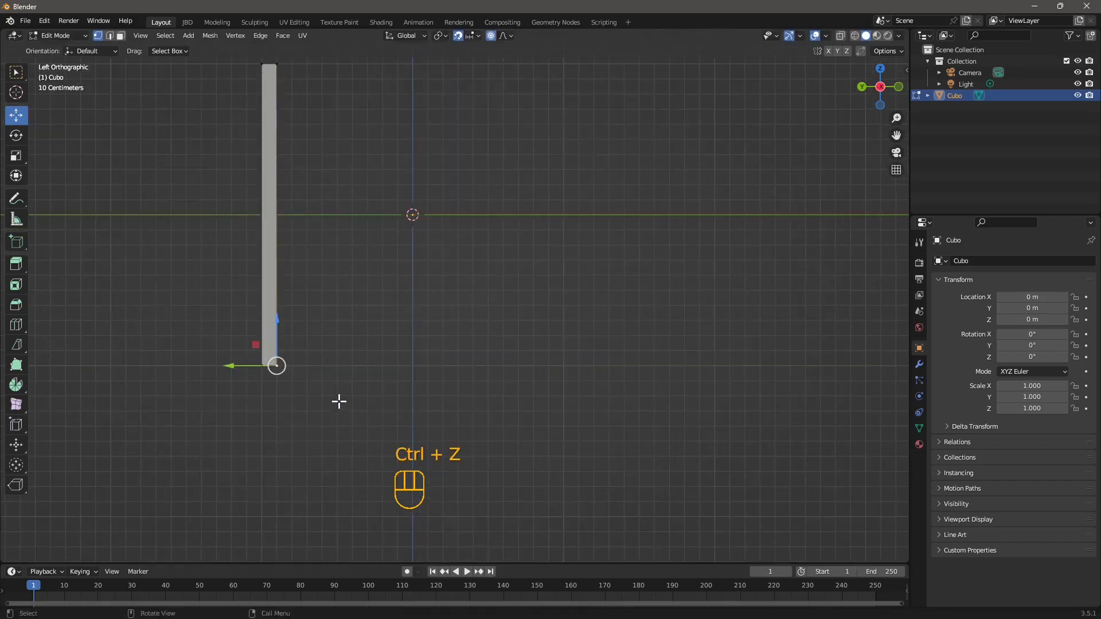
Step: Turn off proportional editing and move both lower vertices of the strip about 0.4 m along Y towards the Z axis
{"action": "left_click", "coordinate": [492, 36]}
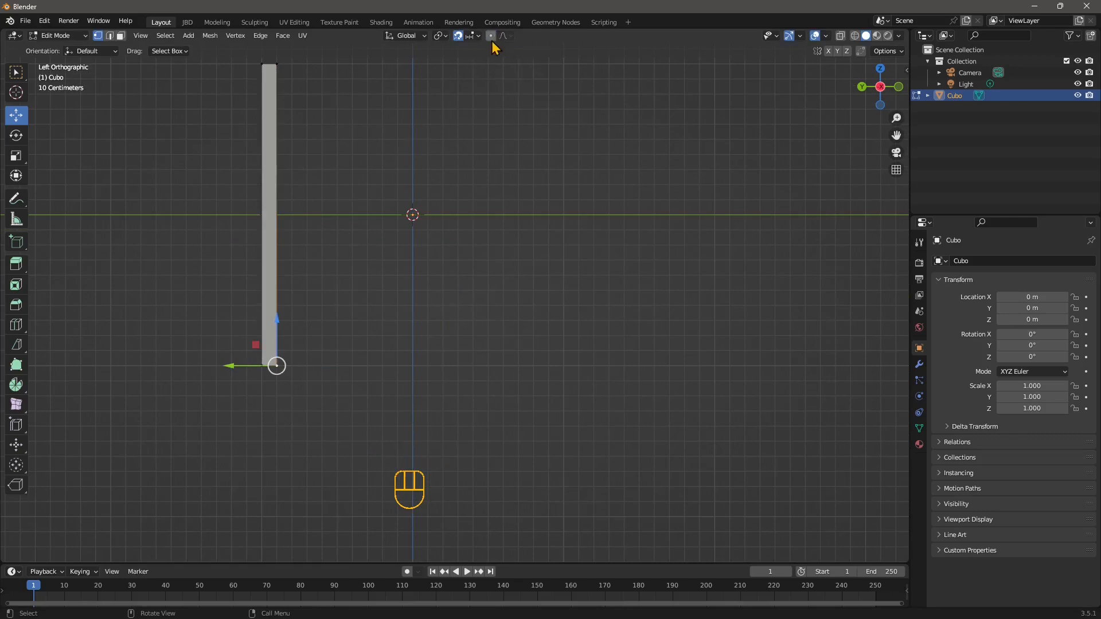
{"action": "left_click_drag", "start_coordinate": [261, 369], "coordinate": [331, 368]}
{"action": "left_click", "coordinate": [261, 366]}
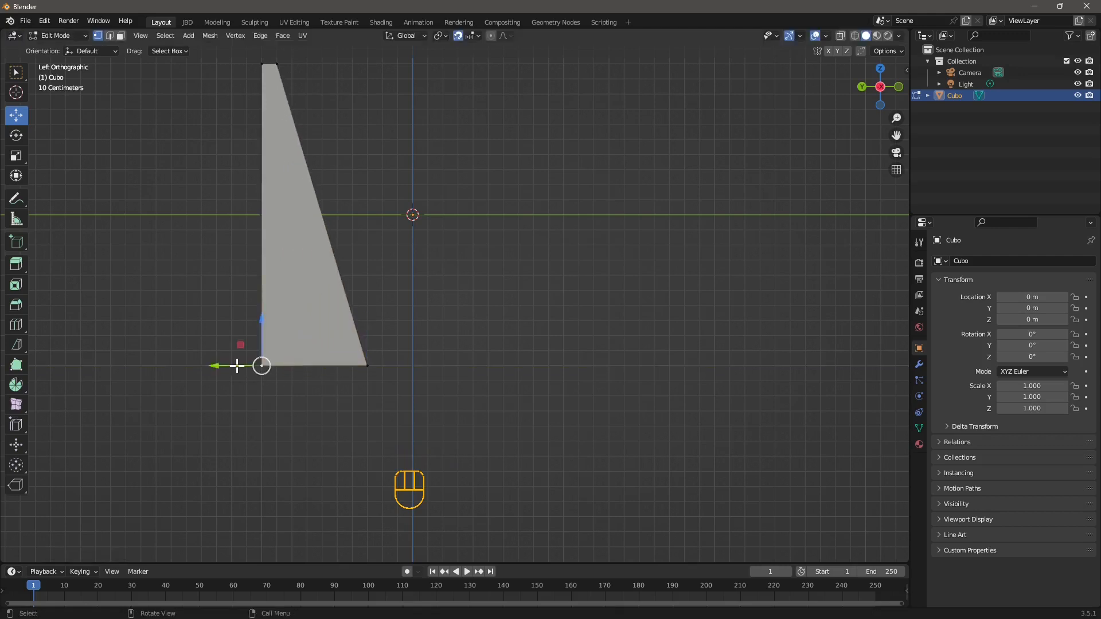
{"action": "left_click_drag", "start_coordinate": [239, 365], "coordinate": [313, 356]}
{"action": "scroll", "coordinate": [316, 150], "scroll_direction": "down", "scroll_amount": 1}
{"action": "left_click", "coordinate": [382, 355]}
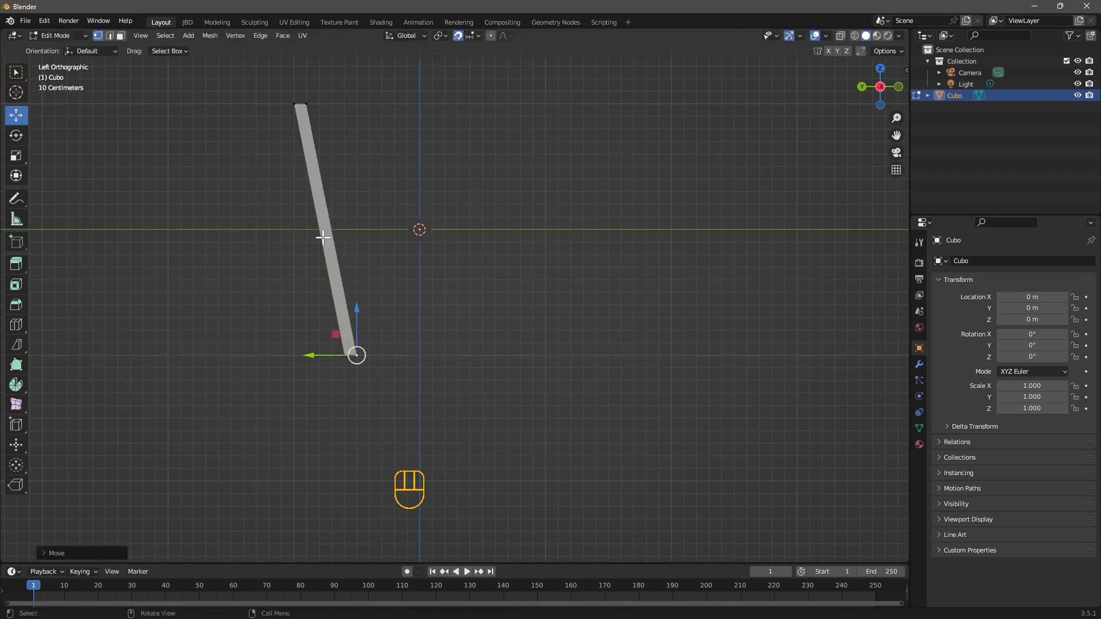
Step: Select the whole slanted strip in vertex, edge and face selection modes in turn, ending with its face selected in face mode
{"action": "middle_click_drag", "start_coordinate": [424, 209], "coordinate": [487, 388]}
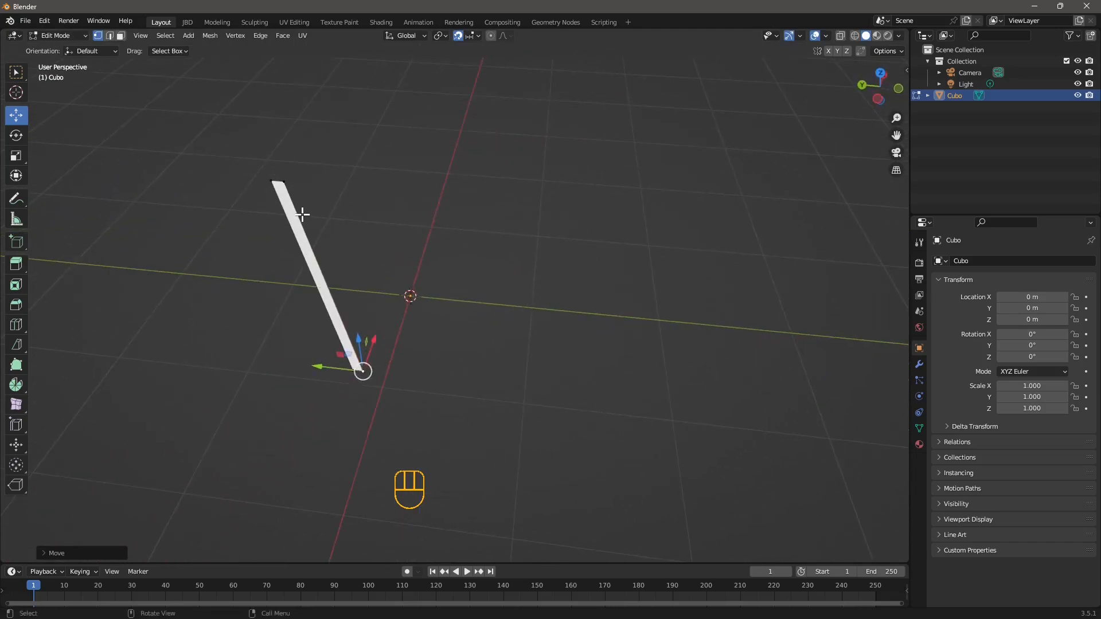
{"action": "scroll", "coordinate": [455, 326], "scroll_direction": "down", "scroll_amount": 1}
{"action": "middle_click_drag", "start_coordinate": [329, 294], "coordinate": [335, 300]}
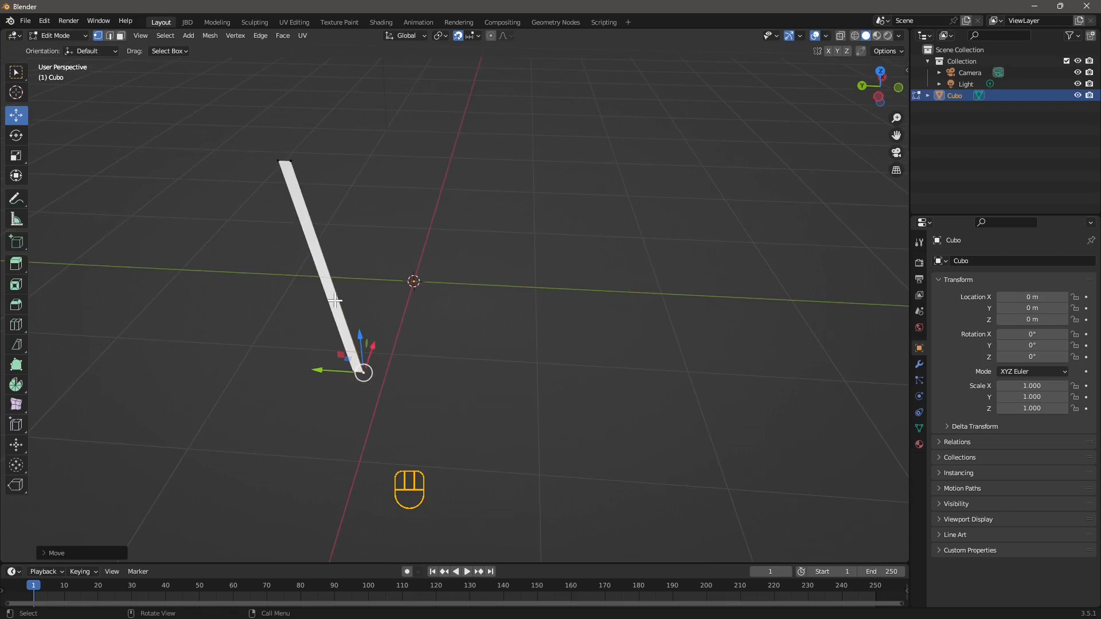
{"action": "mouse_move", "coordinate": [529, 308]}
{"action": "middle_mouse_down"}
{"action": "mouse_move", "coordinate": [501, 309]}
{"action": "mouse_move", "coordinate": [515, 308]}
{"action": "middle_mouse_up"}
{"action": "middle_click_drag", "start_coordinate": [383, 333], "coordinate": [410, 340], "text": "shift"}
{"action": "middle_click_drag", "start_coordinate": [504, 368], "coordinate": [533, 272]}
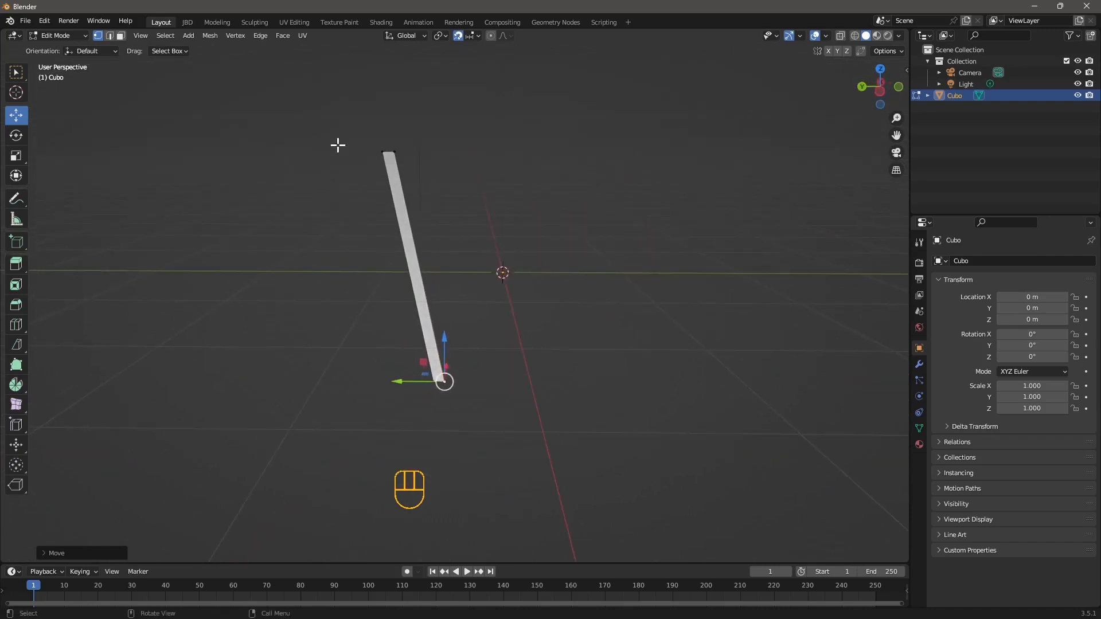
{"action": "left_click_drag", "start_coordinate": [310, 99], "coordinate": [486, 472]}
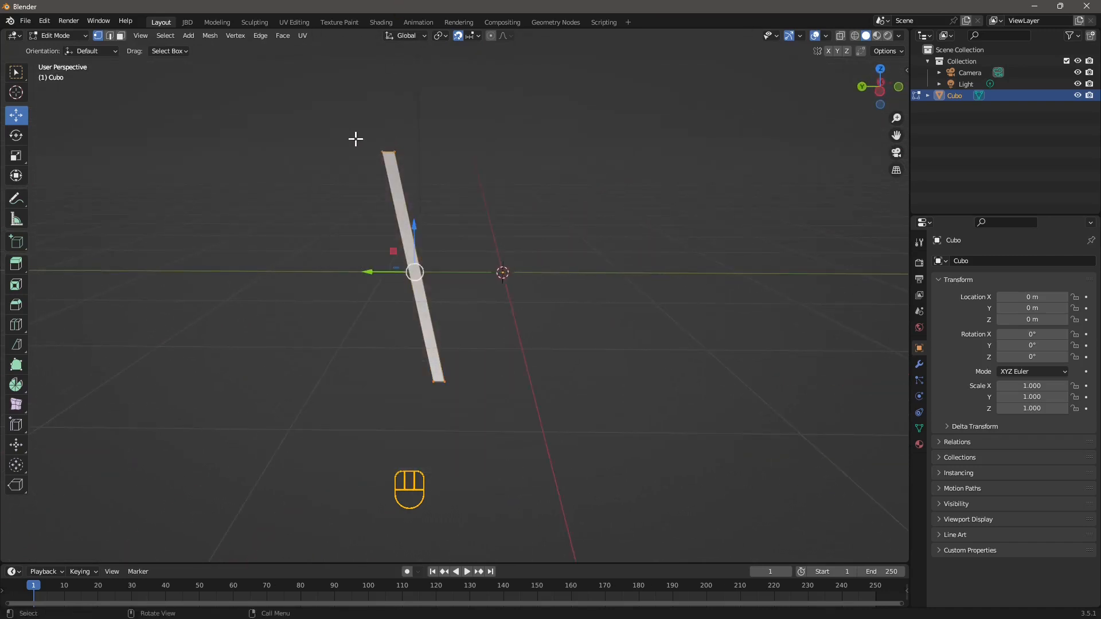
{"action": "left_click", "coordinate": [114, 39]}
{"action": "left_click_drag", "start_coordinate": [329, 105], "coordinate": [511, 432]}
{"action": "left_click", "coordinate": [120, 37]}
{"action": "left_click_drag", "start_coordinate": [208, 107], "coordinate": [521, 504]}
{"action": "left_click", "coordinate": [433, 212]}
{"action": "left_click", "coordinate": [401, 205]}
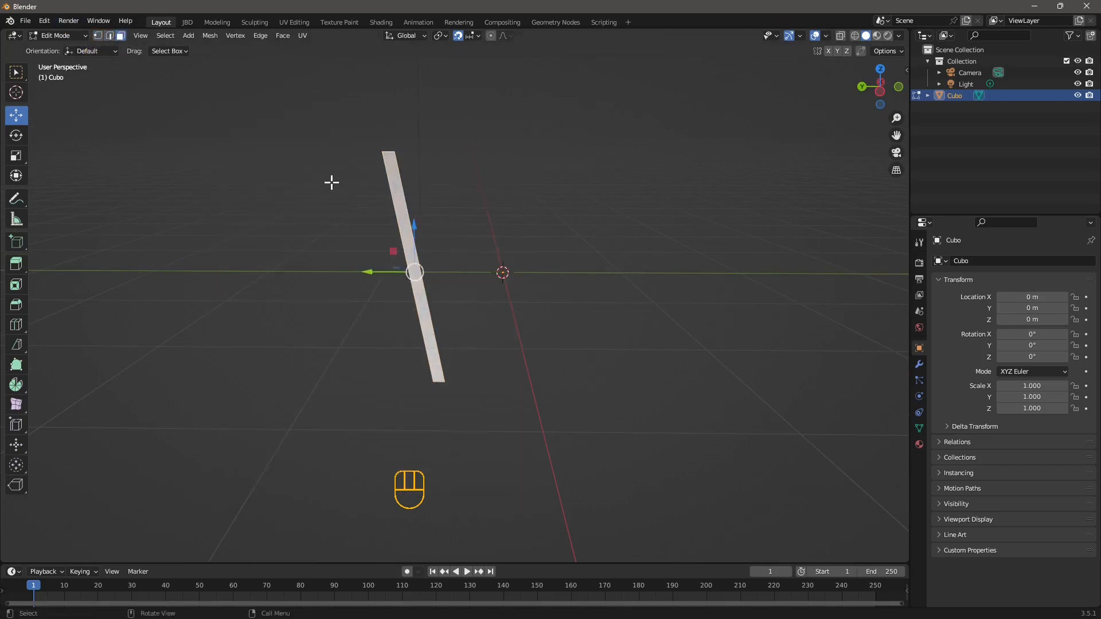
Step: Spin the selected face about 188° around the Z axis using 12 steps
{"action": "middle_click_drag", "start_coordinate": [396, 334], "coordinate": [390, 351]}
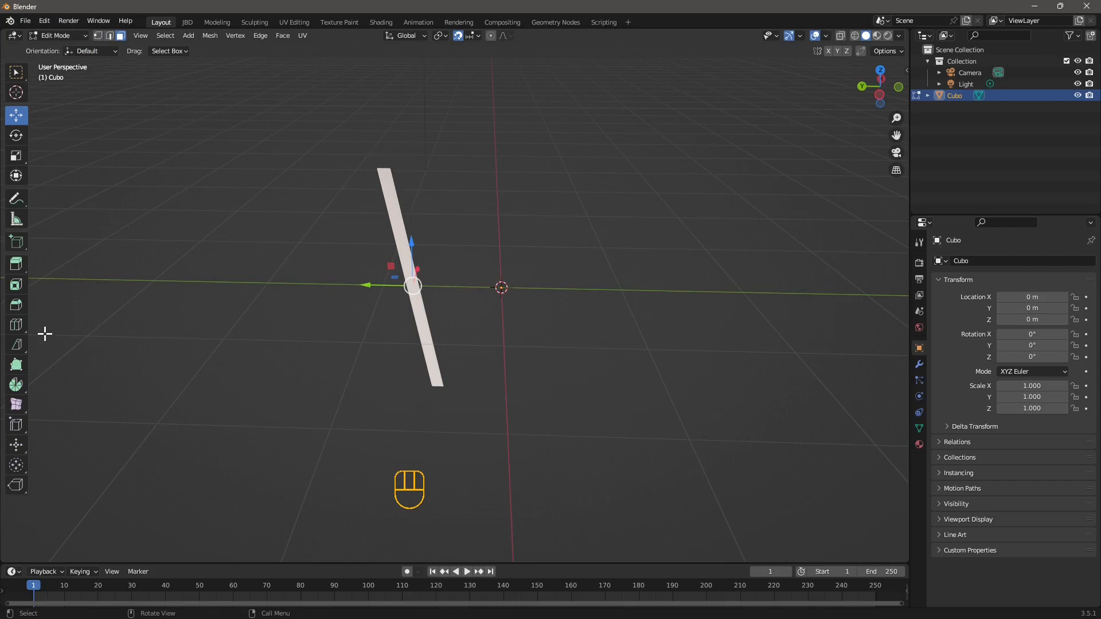
{"action": "left_click", "coordinate": [17, 388]}
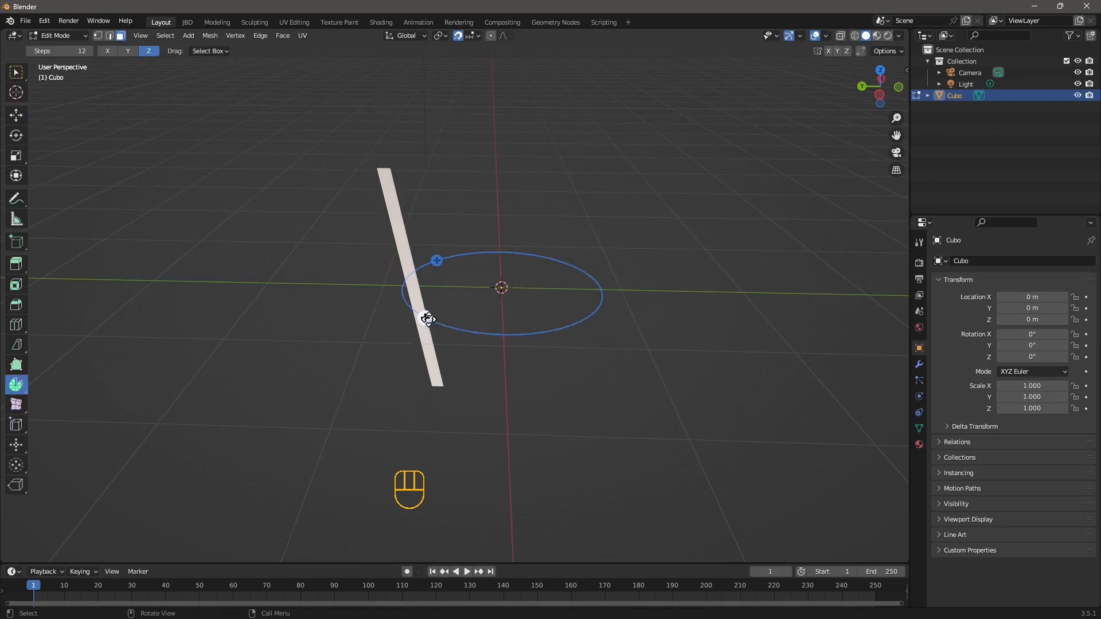
{"action": "left_click_drag", "start_coordinate": [427, 318], "coordinate": [493, 215]}
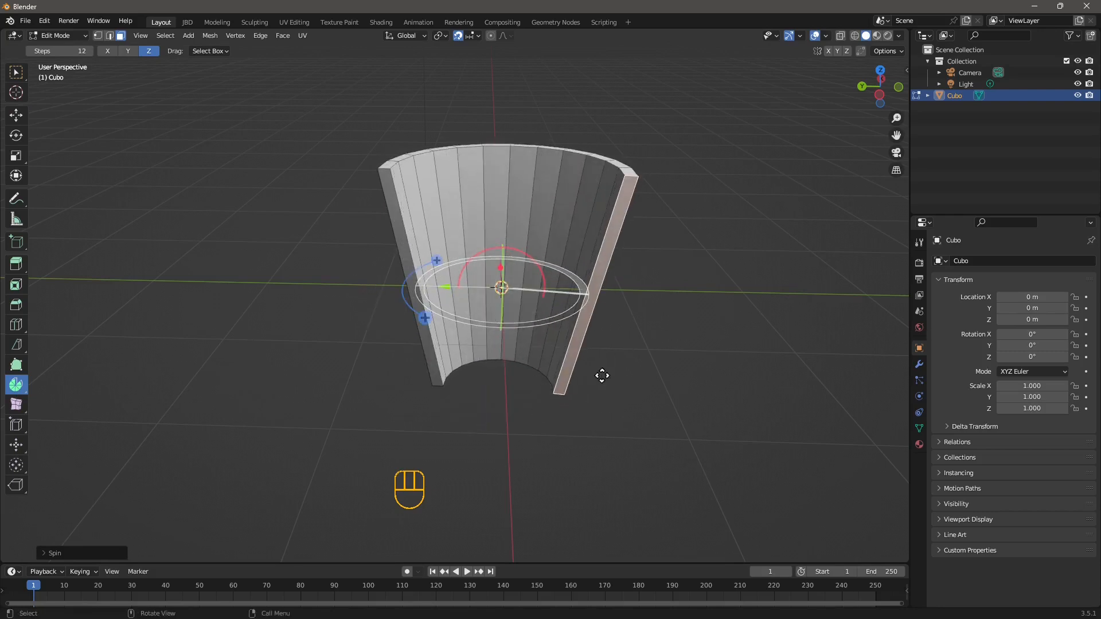
{"action": "middle_click_drag", "start_coordinate": [602, 375], "coordinate": [520, 227]}
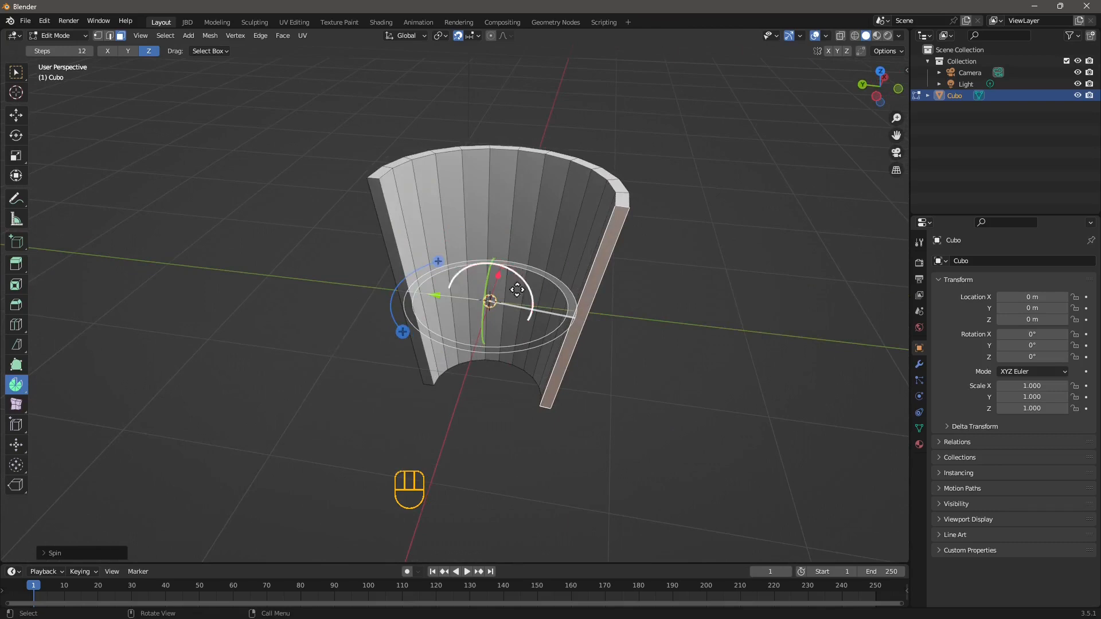
Step: In the spin's settings, reduce the number of steps to 3 and then raise it to 38
{"action": "left_click", "coordinate": [57, 553]}
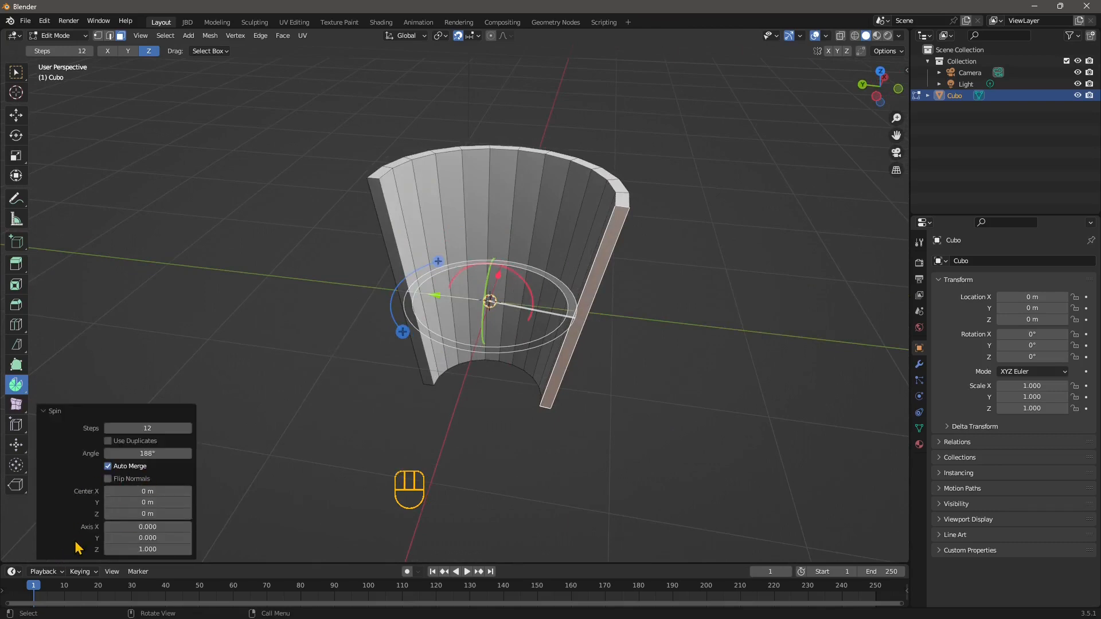
{"action": "left_click", "coordinate": [66, 412]}
{"action": "left_click", "coordinate": [63, 554]}
{"action": "mouse_move", "coordinate": [131, 429]}
{"action": "left_mouse_down"}
{"action": "mouse_move", "coordinate": [195, 429]}
{"action": "mouse_move", "coordinate": [120, 429]}
{"action": "left_mouse_up"}
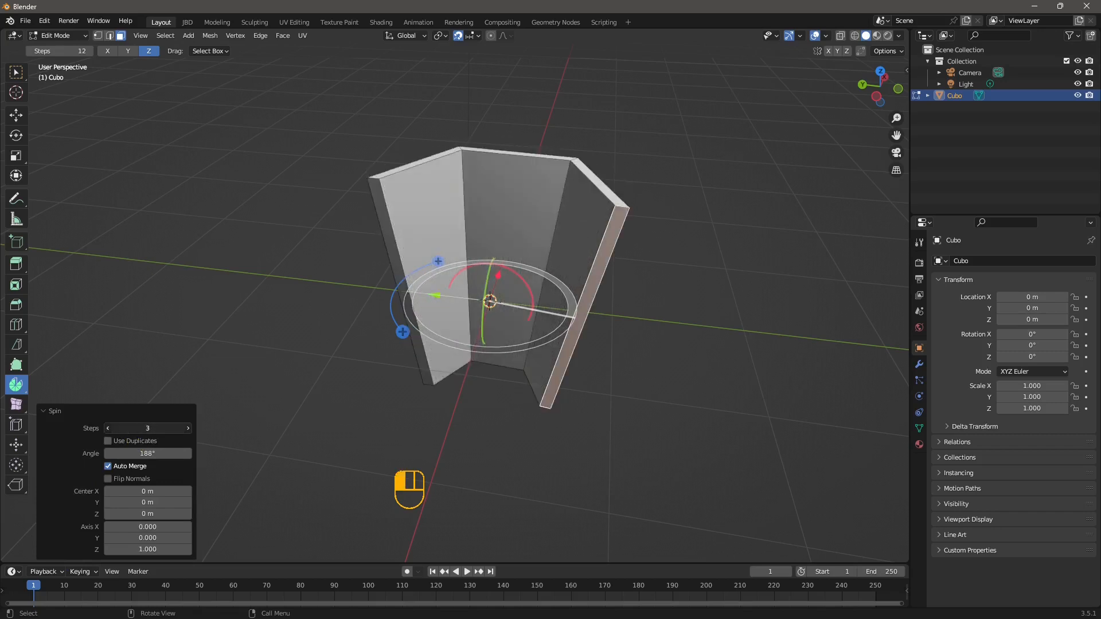
{"action": "middle_click_drag", "start_coordinate": [374, 277], "coordinate": [239, 398]}
{"action": "left_click_drag", "start_coordinate": [138, 429], "coordinate": [193, 429]}
{"action": "middle_click_drag", "start_coordinate": [404, 381], "coordinate": [402, 357]}
{"action": "middle_click_drag", "start_coordinate": [608, 229], "coordinate": [499, 424]}
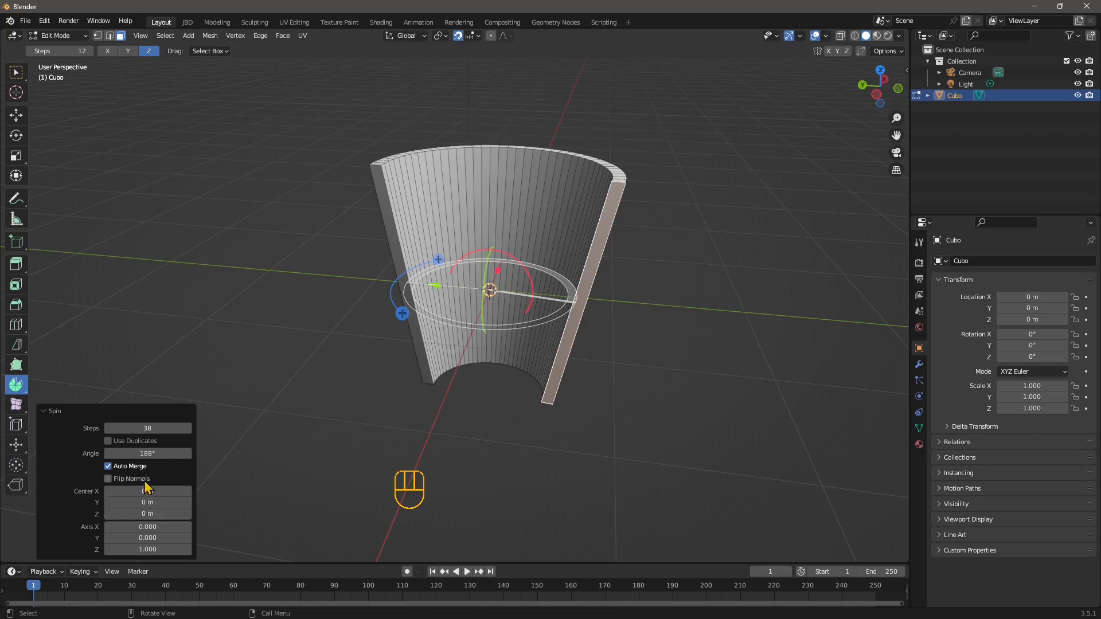
Step: Enable Use Duplicates for the spin and set the number of steps to 8
{"action": "left_click", "coordinate": [108, 441]}
{"action": "left_click_drag", "start_coordinate": [112, 453], "coordinate": [66, 453]}
{"action": "middle_click_drag", "start_coordinate": [325, 261], "coordinate": [518, 341]}
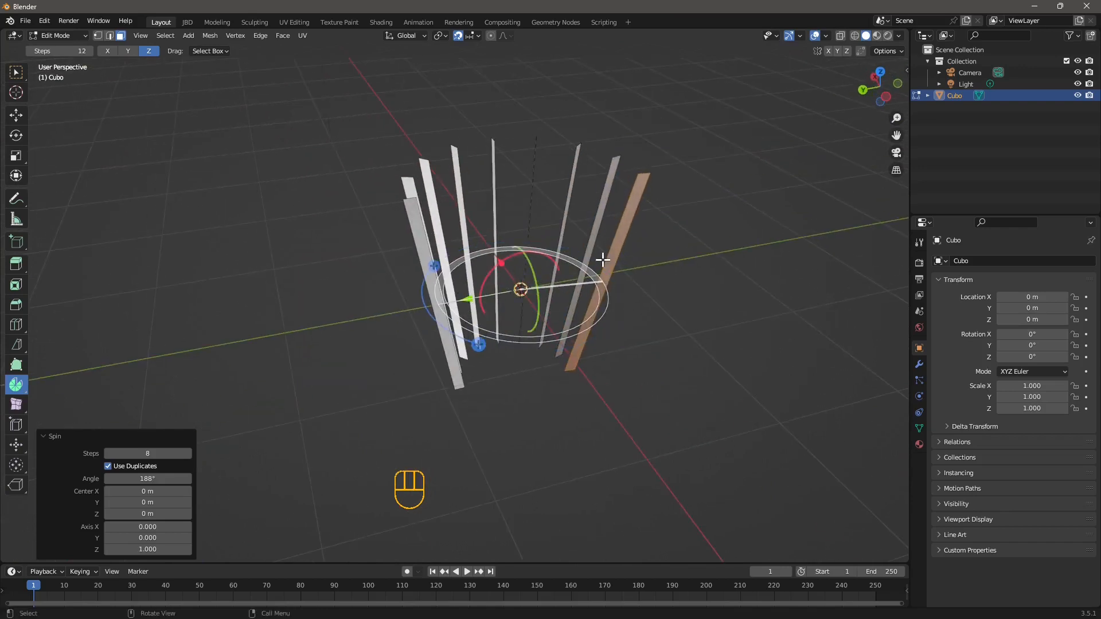
Step: Select the duplicated strips, try extruding them together with the Extrude Region tool, and undo the extrusion
{"action": "left_click_drag", "start_coordinate": [863, 142], "coordinate": [295, 214]}
{"action": "middle_click_drag", "start_coordinate": [427, 291], "coordinate": [413, 292]}
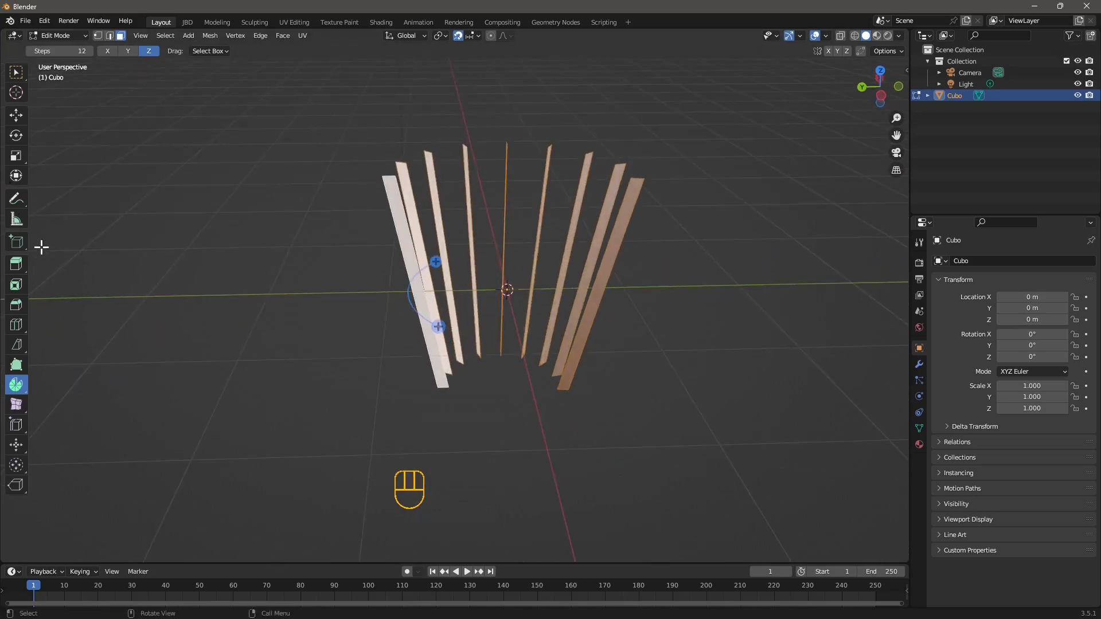
{"action": "left_click", "coordinate": [17, 264]}
{"action": "left_click_drag", "start_coordinate": [555, 274], "coordinate": [559, 275]}
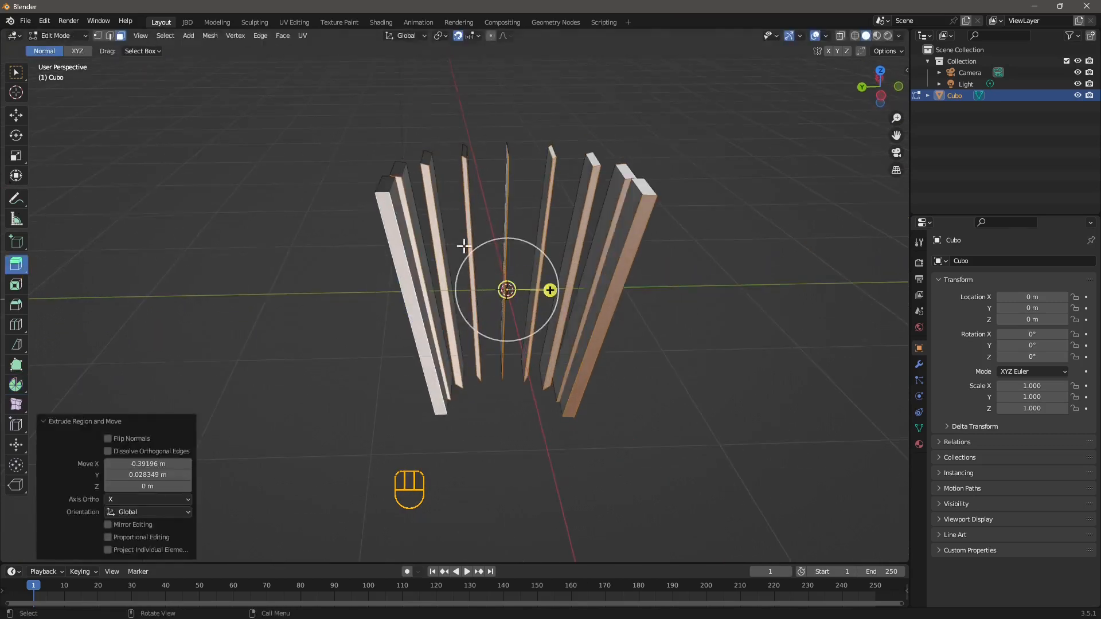
{"action": "middle_click_drag", "start_coordinate": [464, 246], "coordinate": [578, 110]}
{"action": "key", "text": "ctrl+z"}
{"action": "middle_click_drag", "start_coordinate": [534, 263], "coordinate": [82, 261]}
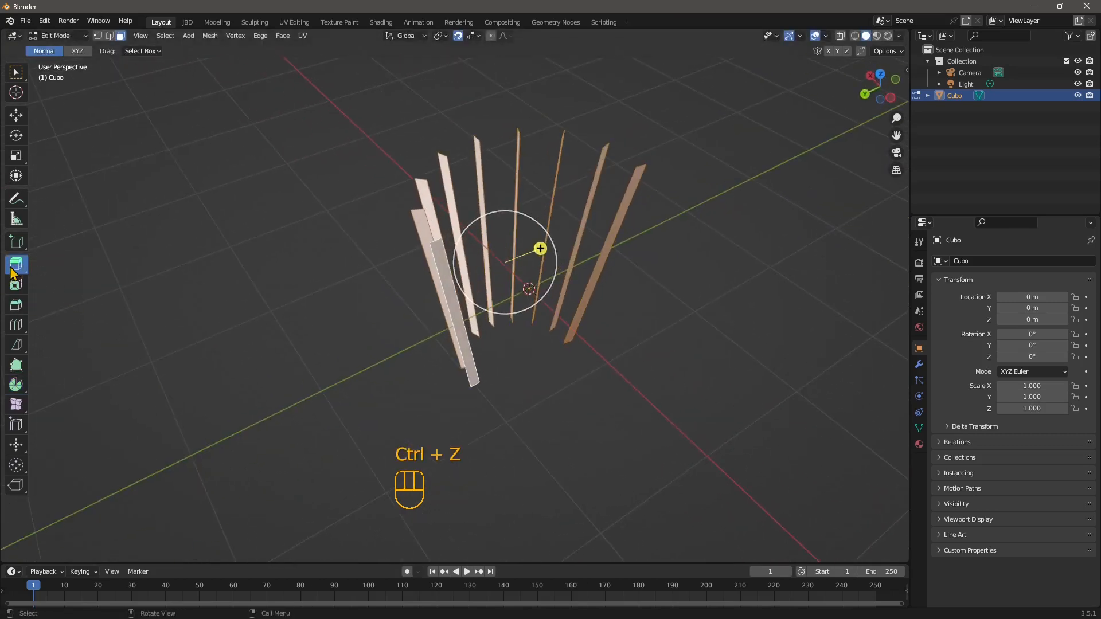
Step: Try extruding the duplicated strips along their own normals, and undo back to the single strip before the spin
{"action": "left_click_drag", "start_coordinate": [16, 264], "coordinate": [86, 314]}
{"action": "middle_click_drag", "start_coordinate": [504, 321], "coordinate": [529, 323]}
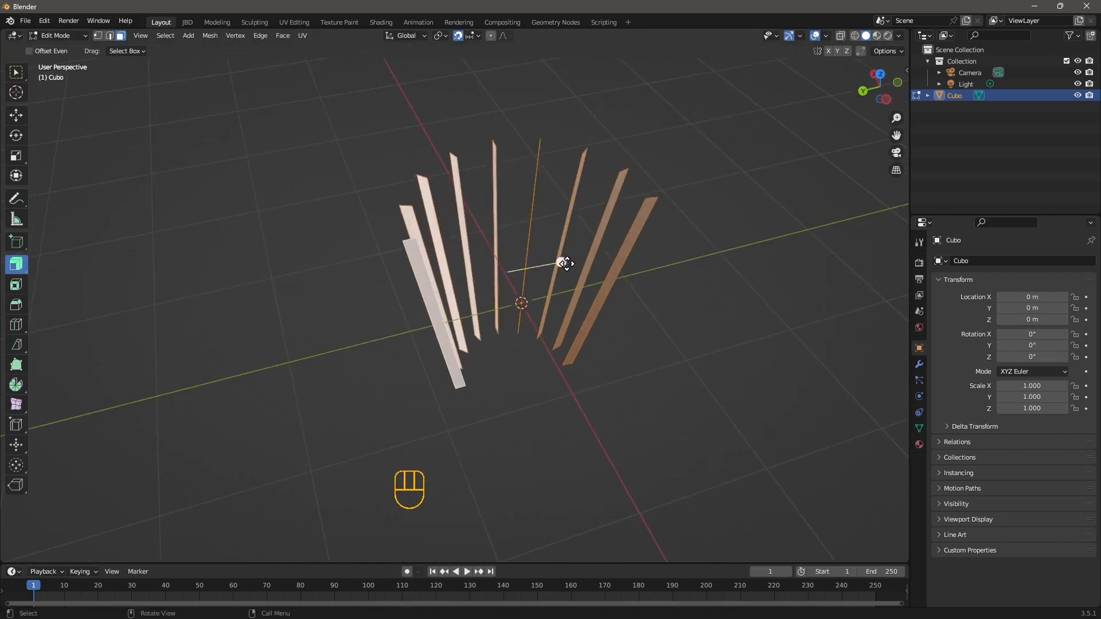
{"action": "left_click_drag", "start_coordinate": [566, 264], "coordinate": [631, 263]}
{"action": "middle_click_drag", "start_coordinate": [524, 369], "coordinate": [548, 234]}
{"action": "key", "text": "ctrl+z"}
{"action": "key", "text": "ctrl+z"}
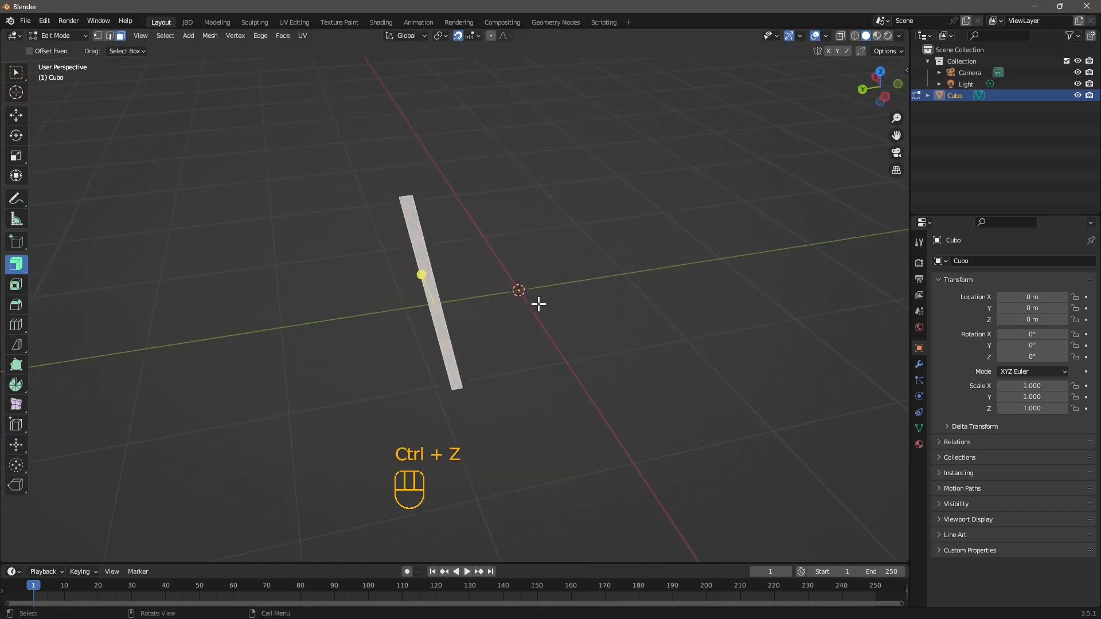
Step: Spin the strip's face about 209° around the Z axis using 8 steps
{"action": "middle_click_drag", "start_coordinate": [538, 304], "coordinate": [510, 313]}
{"action": "middle_click_drag", "start_coordinate": [515, 373], "coordinate": [326, 278]}
{"action": "left_click", "coordinate": [17, 389]}
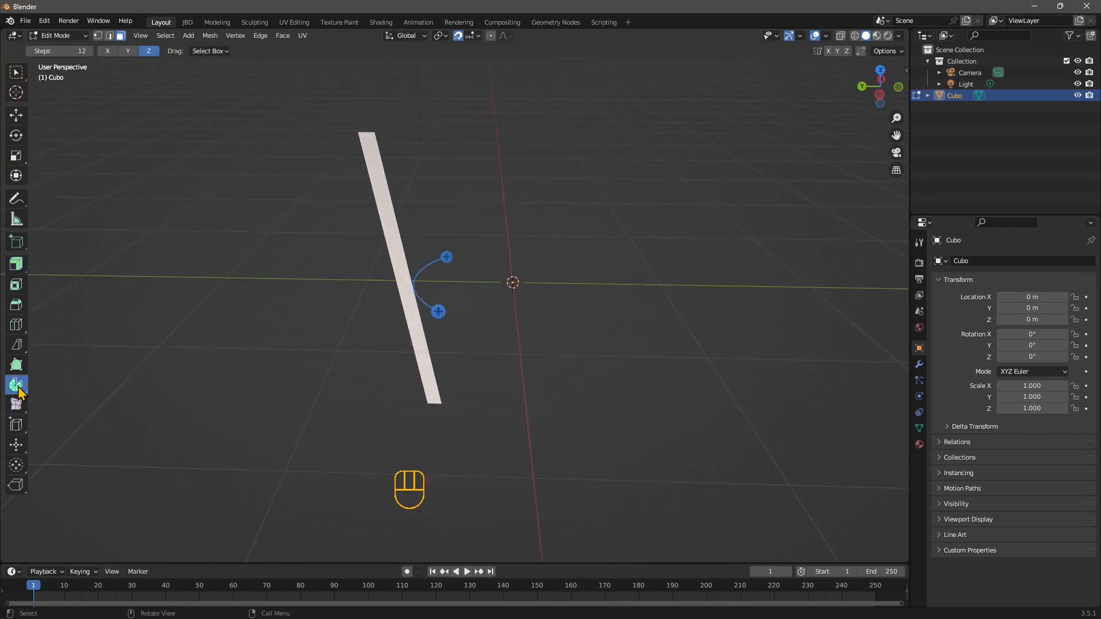
{"action": "left_click_drag", "start_coordinate": [445, 255], "coordinate": [609, 378]}
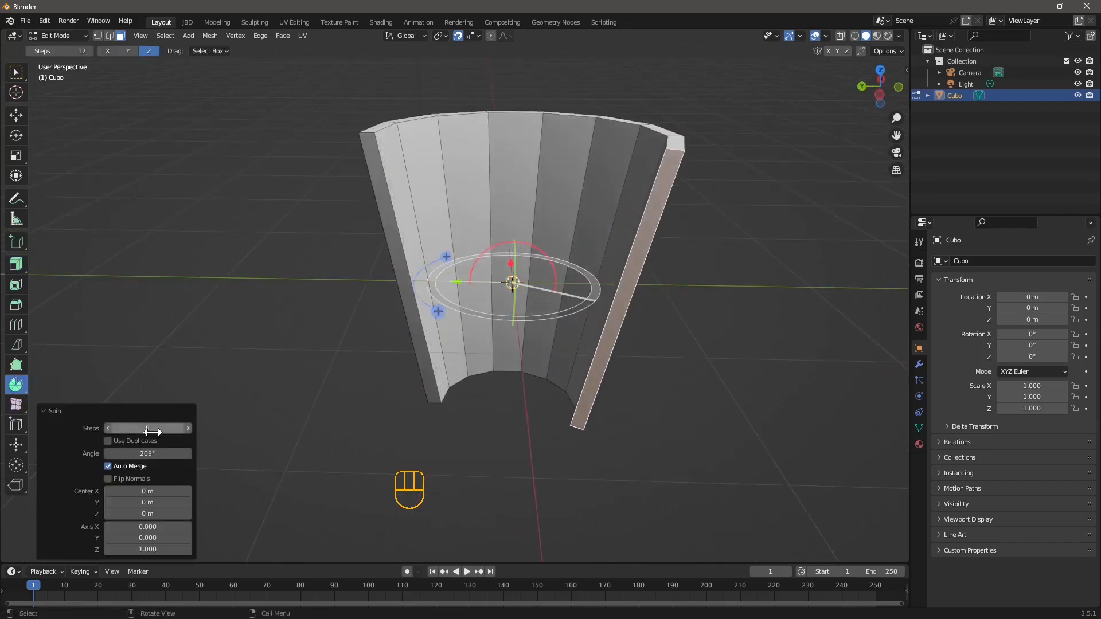
Step: Turn Use Duplicates on for the new spin and switch it off again
{"action": "left_click", "coordinate": [114, 442]}
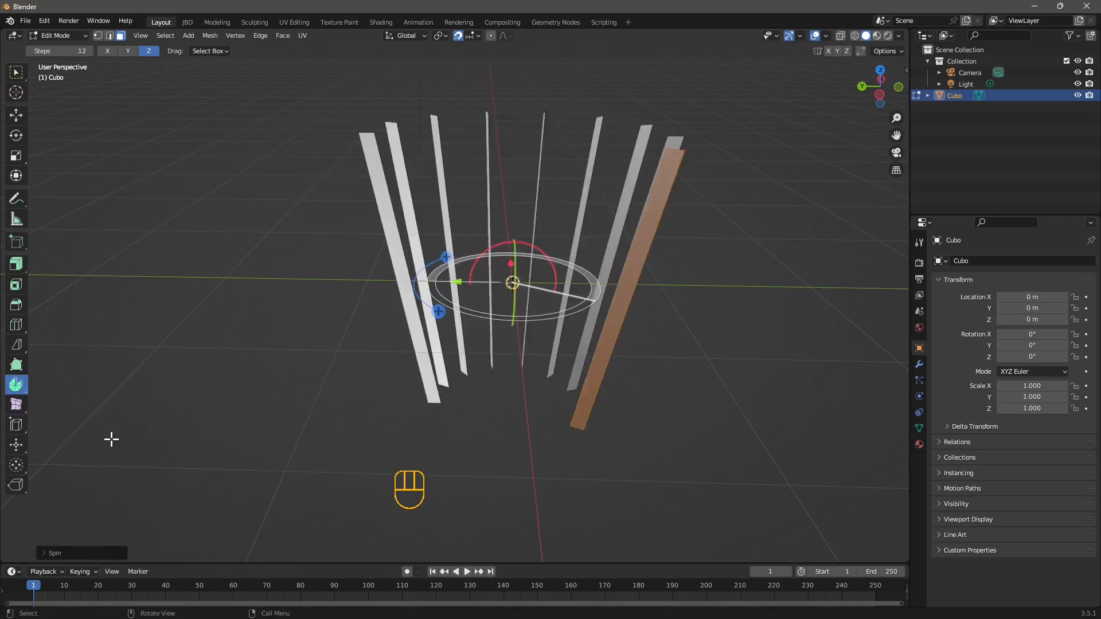
{"action": "left_click", "coordinate": [60, 554]}
{"action": "left_click", "coordinate": [107, 468]}
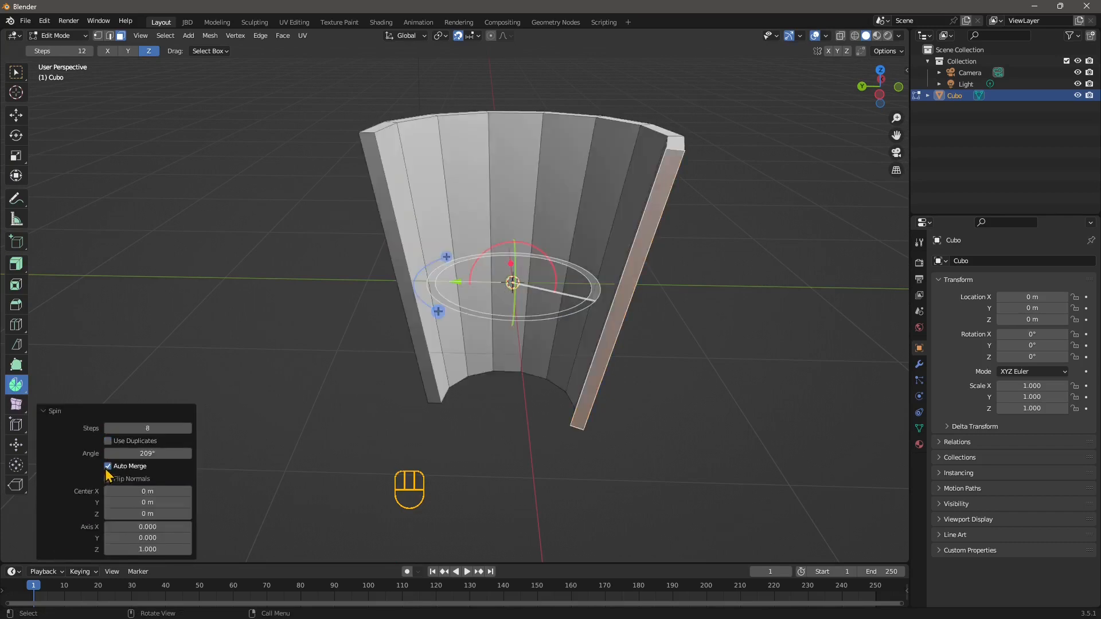
{"action": "middle_click_drag", "start_coordinate": [465, 321], "coordinate": [238, 479]}
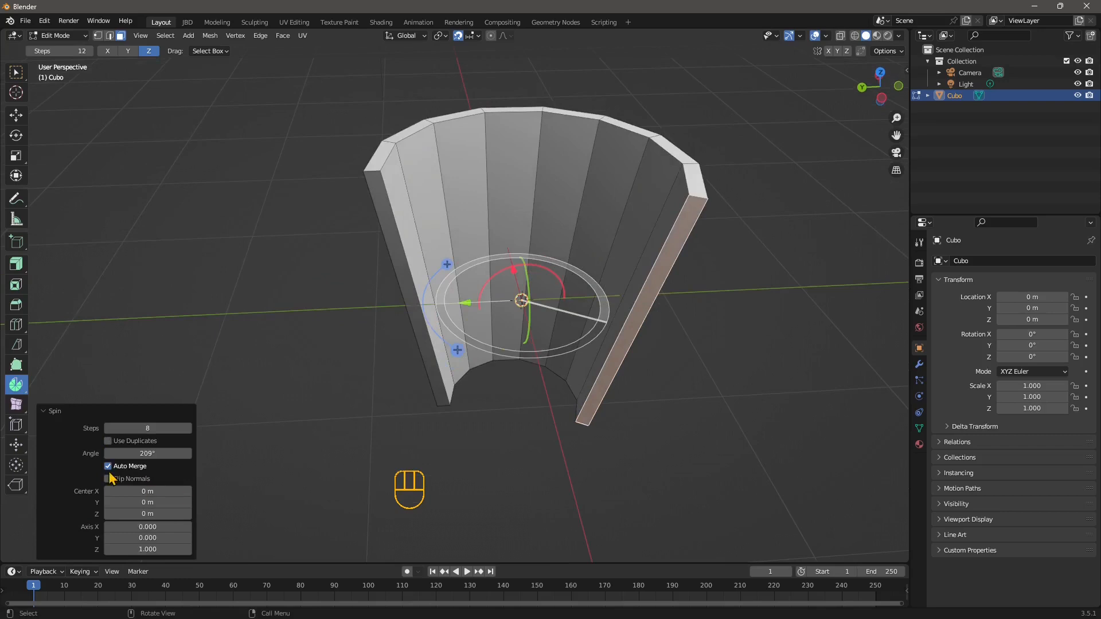
Step: Set the angle of the current spin to 360° to close the vessel wall
{"action": "left_click", "coordinate": [140, 453]}
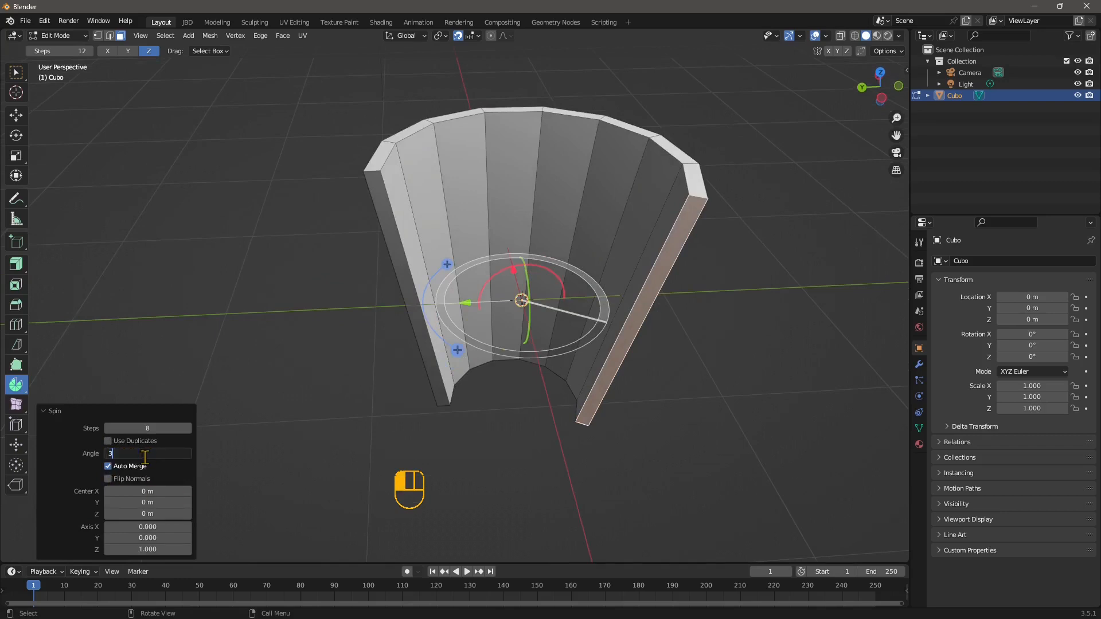
{"action": "type", "text": "360"}
{"action": "key", "text": "Return"}
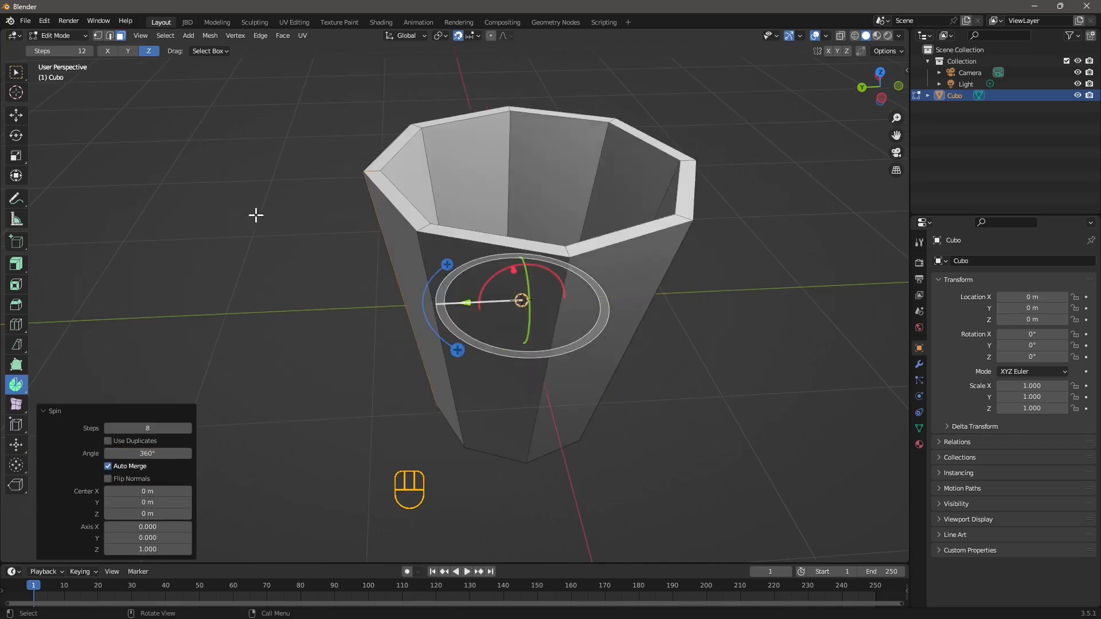
Step: Try lower and higher step counts for the 360° spin, such as 6, 4 and 10, and settle on 62 steps
{"action": "mouse_move", "coordinate": [144, 428]}
{"action": "left_mouse_down"}
{"action": "mouse_move", "coordinate": [177, 429]}
{"action": "mouse_move", "coordinate": [124, 429]}
{"action": "mouse_move", "coordinate": [135, 429]}
{"action": "left_mouse_up"}
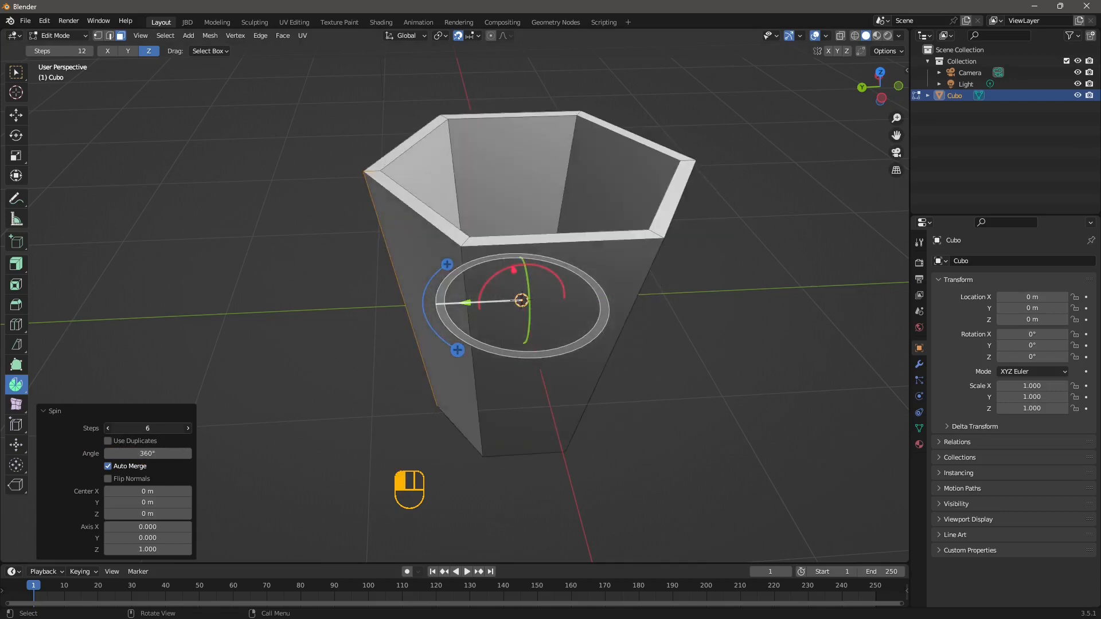
{"action": "left_click", "coordinate": [108, 432]}
{"action": "left_click", "coordinate": [109, 431]}
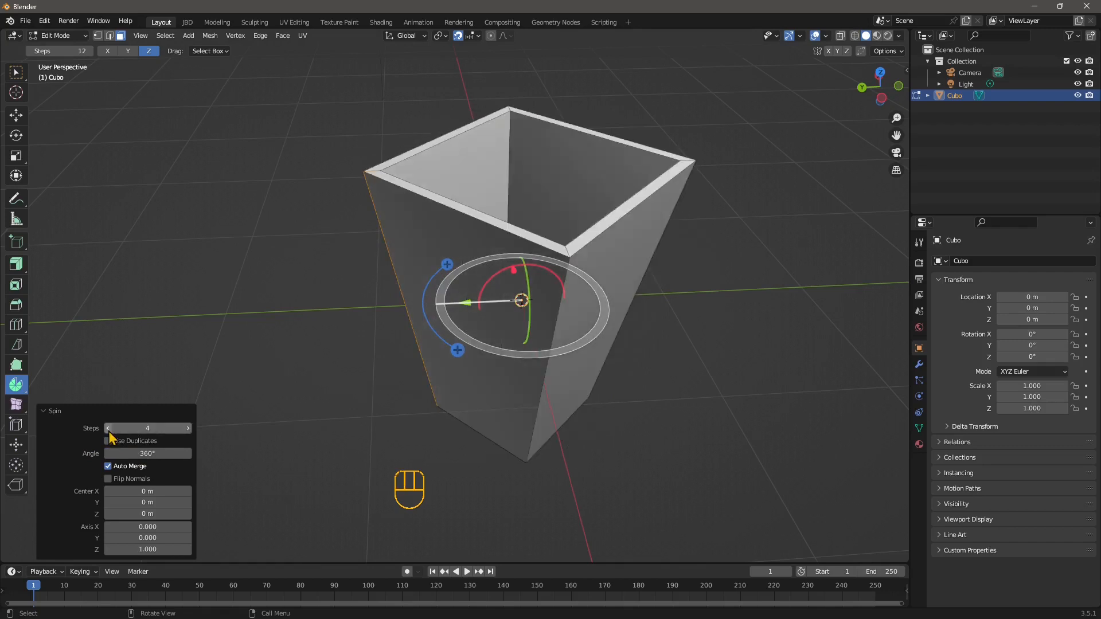
{"action": "left_click", "coordinate": [109, 431]}
{"action": "left_click", "coordinate": [190, 432]}
{"action": "left_click", "coordinate": [190, 431]}
{"action": "left_click", "coordinate": [190, 432]}
{"action": "left_click", "coordinate": [190, 432]}
{"action": "left_click", "coordinate": [190, 432]}
{"action": "left_click", "coordinate": [190, 431]}
{"action": "left_click", "coordinate": [190, 432]}
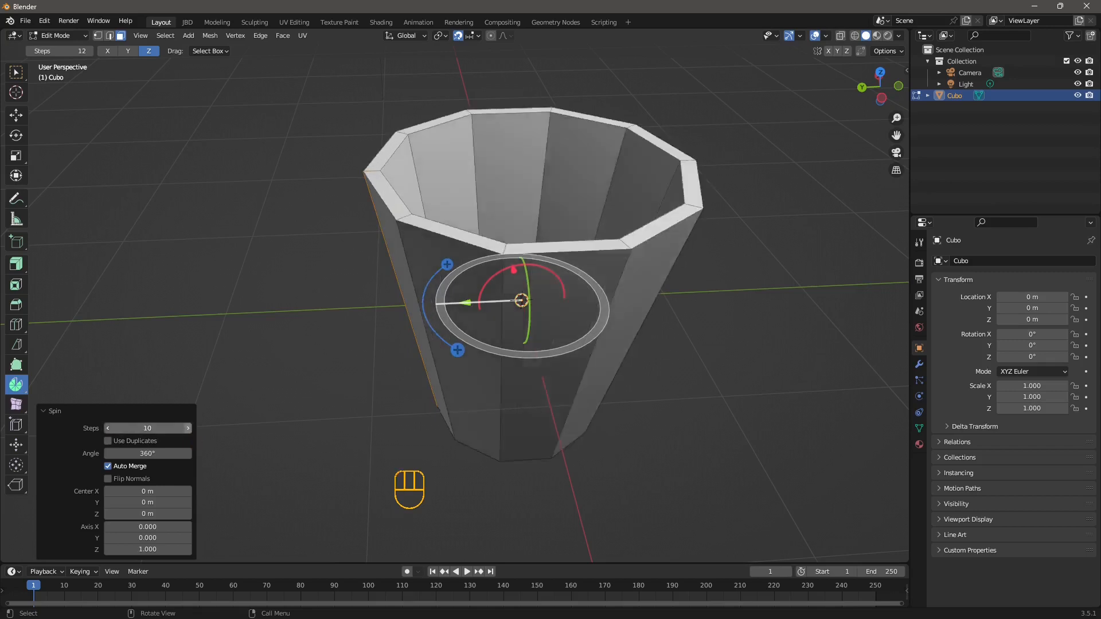
{"action": "left_click", "coordinate": [190, 431]}
{"action": "left_click", "coordinate": [189, 432]}
{"action": "left_click", "coordinate": [190, 432]}
{"action": "left_click_drag", "start_coordinate": [172, 432], "coordinate": [235, 428]}
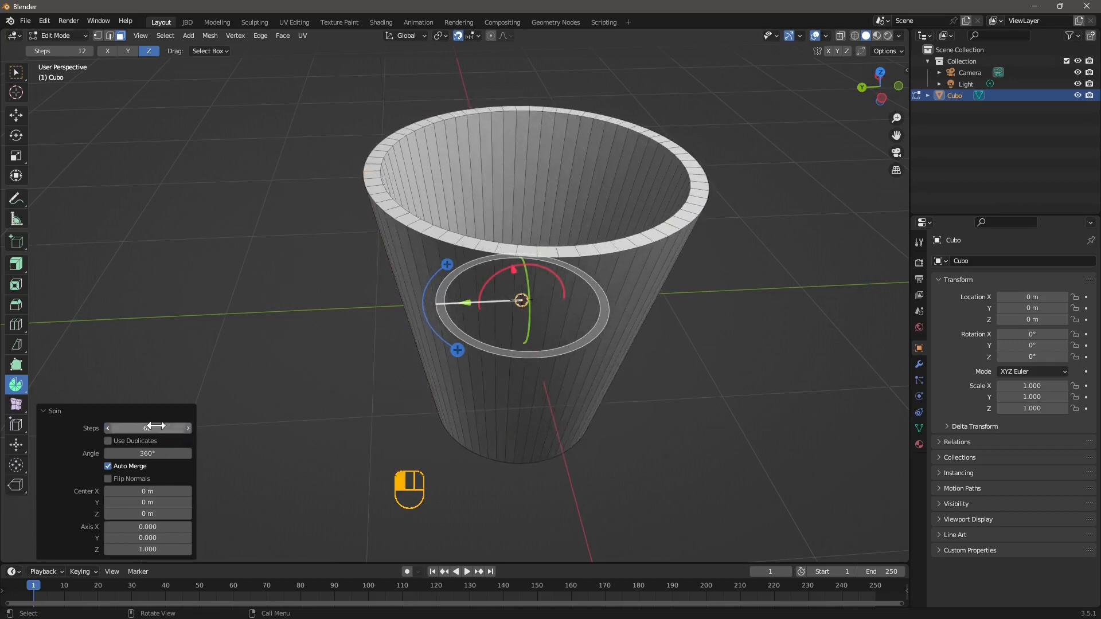
Step: Turn Flip Normals on for the spin and switch it off again
{"action": "middle_click_drag", "start_coordinate": [473, 384], "coordinate": [456, 372]}
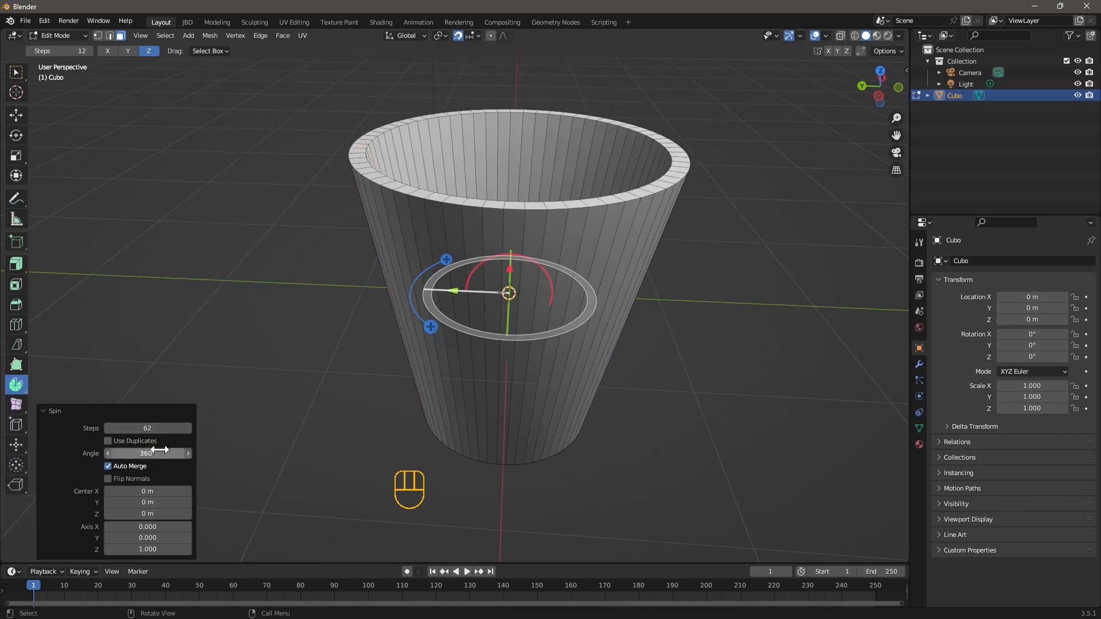
{"action": "middle_click_drag", "start_coordinate": [309, 407], "coordinate": [184, 374]}
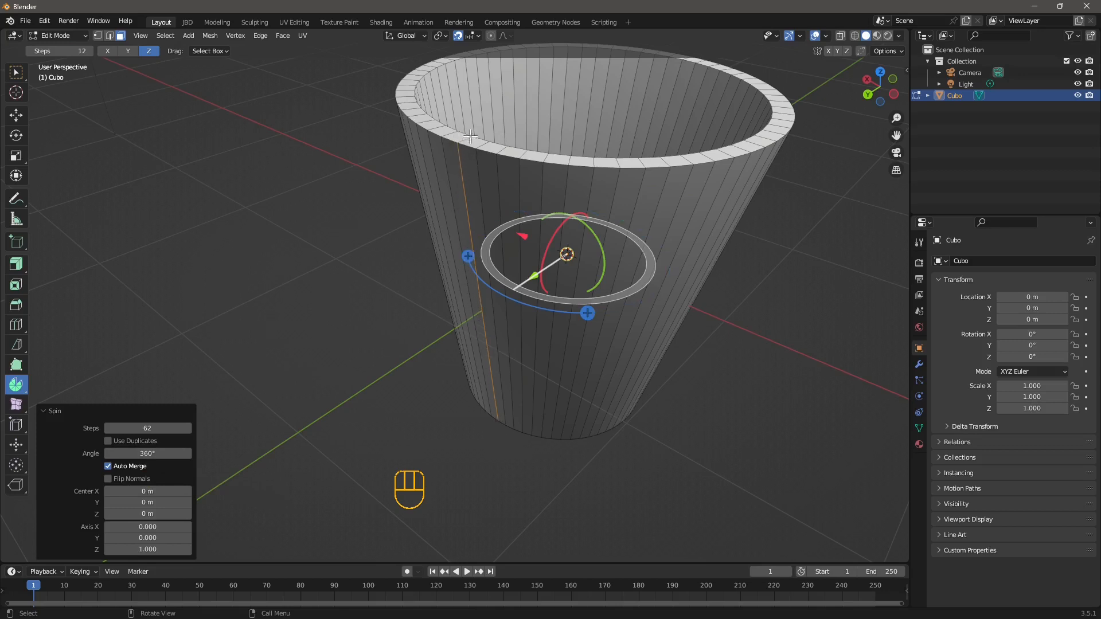
{"action": "middle_click_drag", "start_coordinate": [447, 142], "coordinate": [479, 138]}
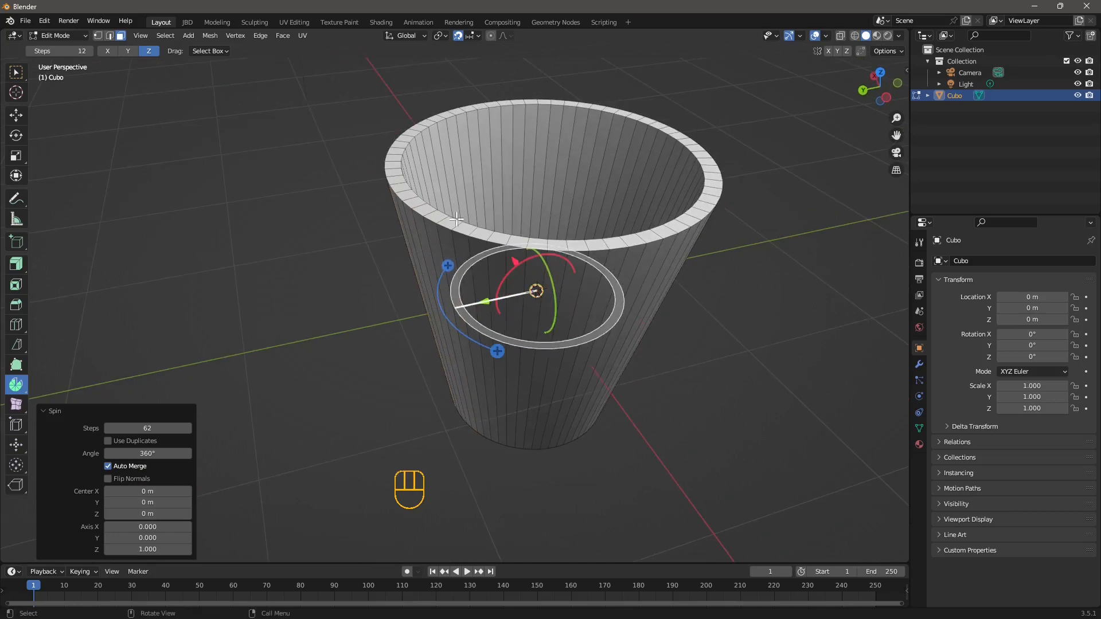
{"action": "middle_click_drag", "start_coordinate": [319, 159], "coordinate": [435, 275]}
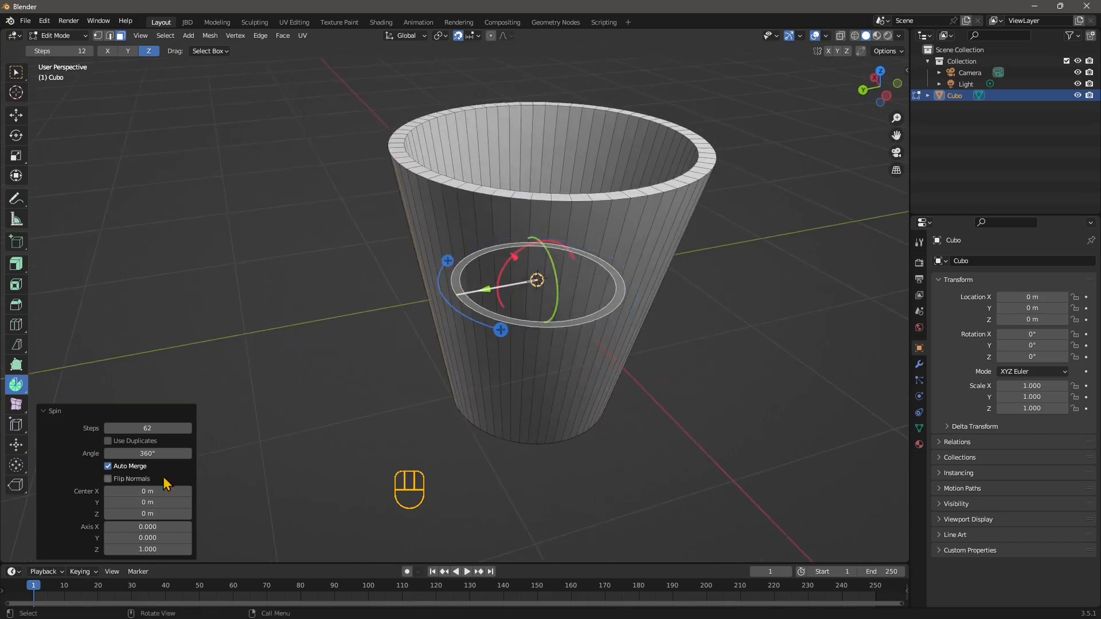
{"action": "left_click", "coordinate": [130, 481]}
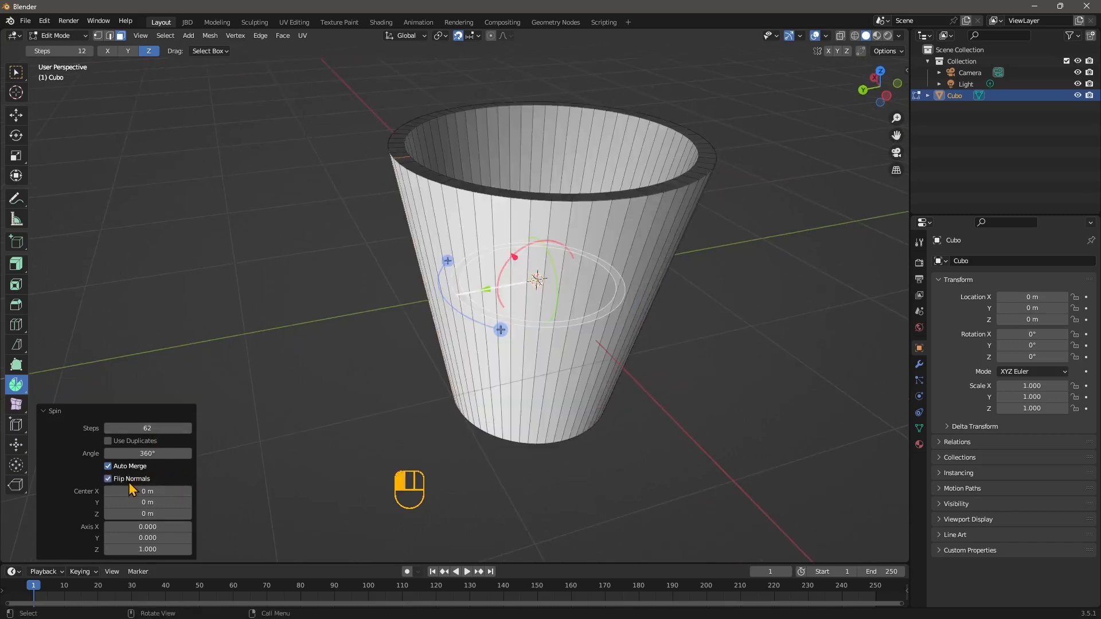
{"action": "left_click", "coordinate": [128, 482]}
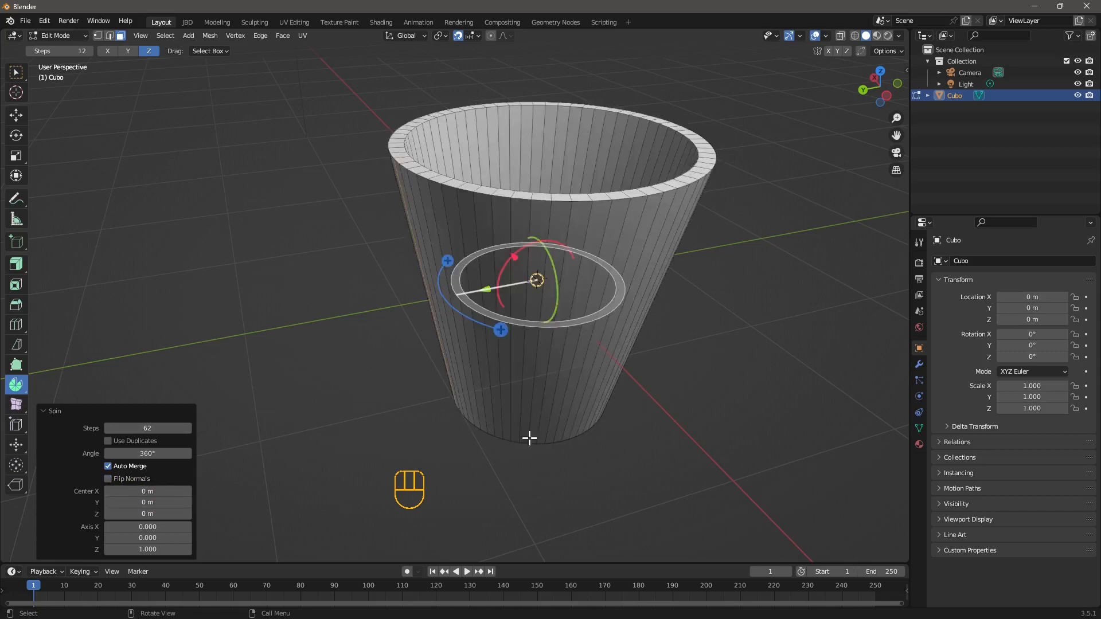
Step: Try a spin center of X 0.24, Y -0.43, Z -0.06 m with axis 0.620, -0.190, 0.880, and undo the spin
{"action": "middle_click_drag", "start_coordinate": [528, 438], "coordinate": [493, 428]}
{"action": "left_click_drag", "start_coordinate": [147, 491], "coordinate": [137, 514]}
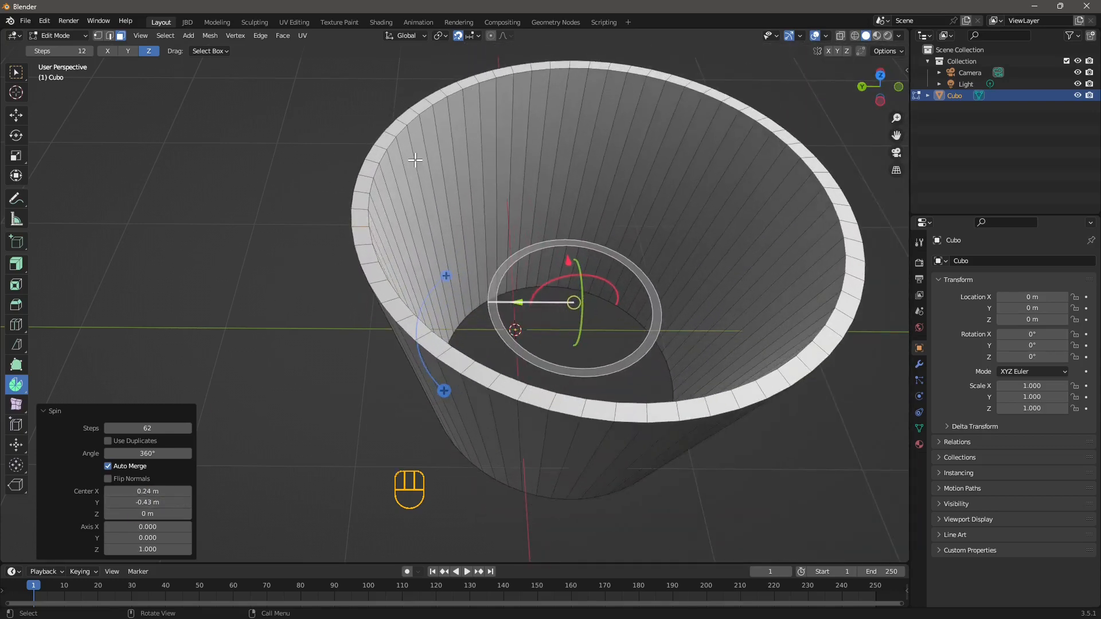
{"action": "left_click_drag", "start_coordinate": [129, 514], "coordinate": [164, 528]}
{"action": "middle_click_drag", "start_coordinate": [433, 365], "coordinate": [527, 327]}
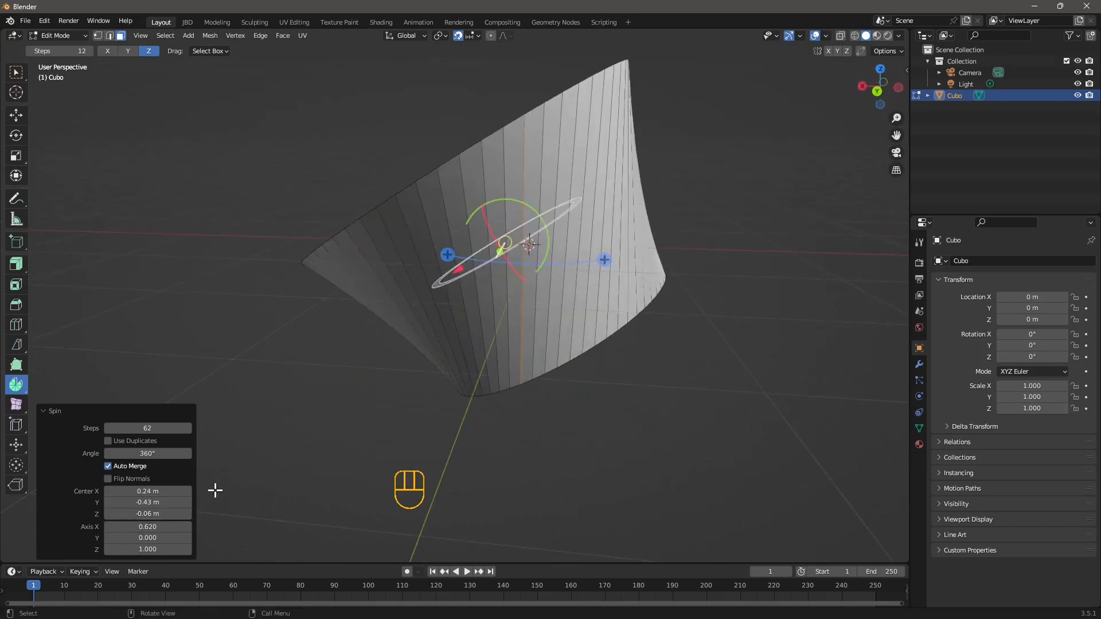
{"action": "mouse_move", "coordinate": [148, 538]}
{"action": "left_mouse_down"}
{"action": "mouse_move", "coordinate": [175, 538]}
{"action": "mouse_move", "coordinate": [99, 551]}
{"action": "mouse_move", "coordinate": [152, 551]}
{"action": "left_mouse_up"}
{"action": "middle_click_drag", "start_coordinate": [550, 364], "coordinate": [479, 406]}
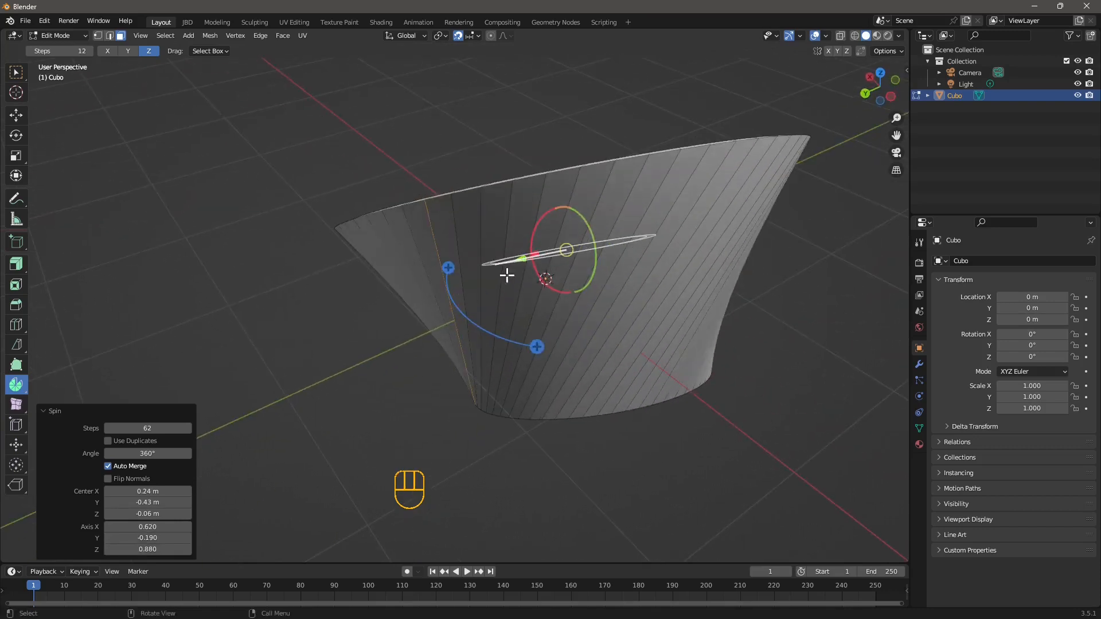
{"action": "key", "text": "ctrl+z"}
{"action": "middle_click_drag", "start_coordinate": [572, 294], "coordinate": [370, 170]}
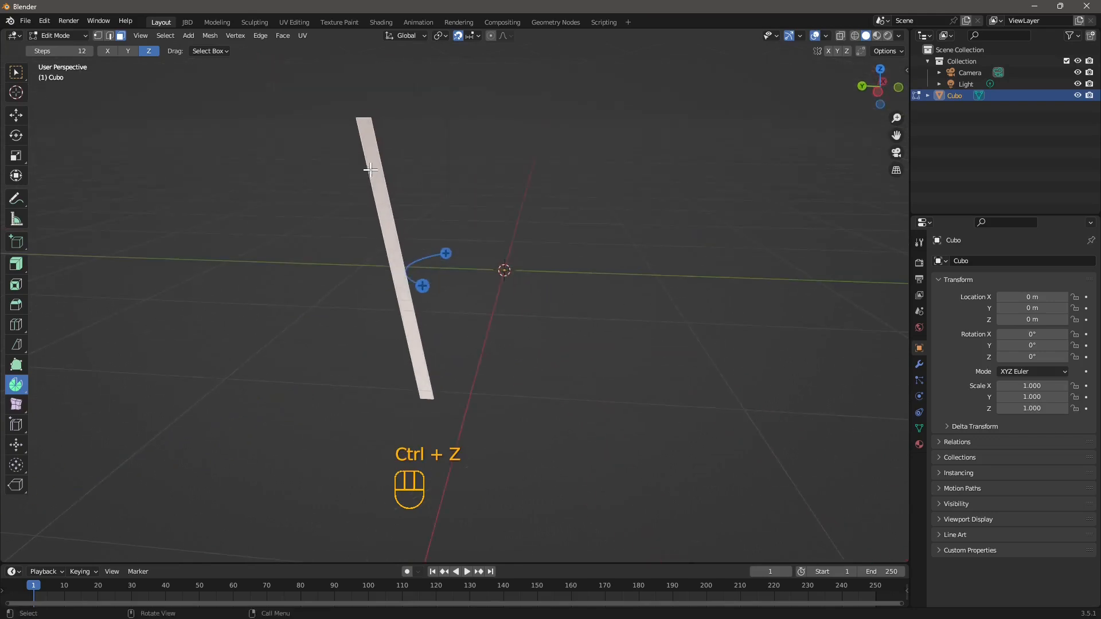
Step: Spin the strip about 211° around the Z axis with 62 steps, and undo back to the single strip
{"action": "middle_click_drag", "start_coordinate": [606, 263], "coordinate": [356, 342]}
{"action": "middle_click_drag", "start_coordinate": [228, 386], "coordinate": [424, 315]}
{"action": "left_click_drag", "start_coordinate": [450, 256], "coordinate": [590, 334]}
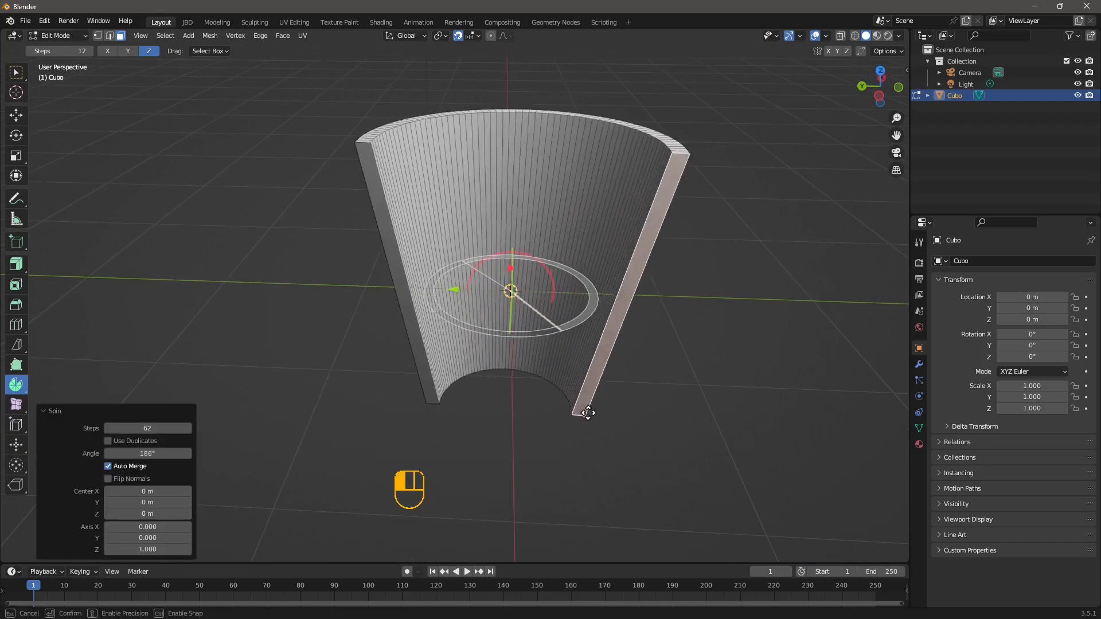
{"action": "double_click", "coordinate": [143, 453]}
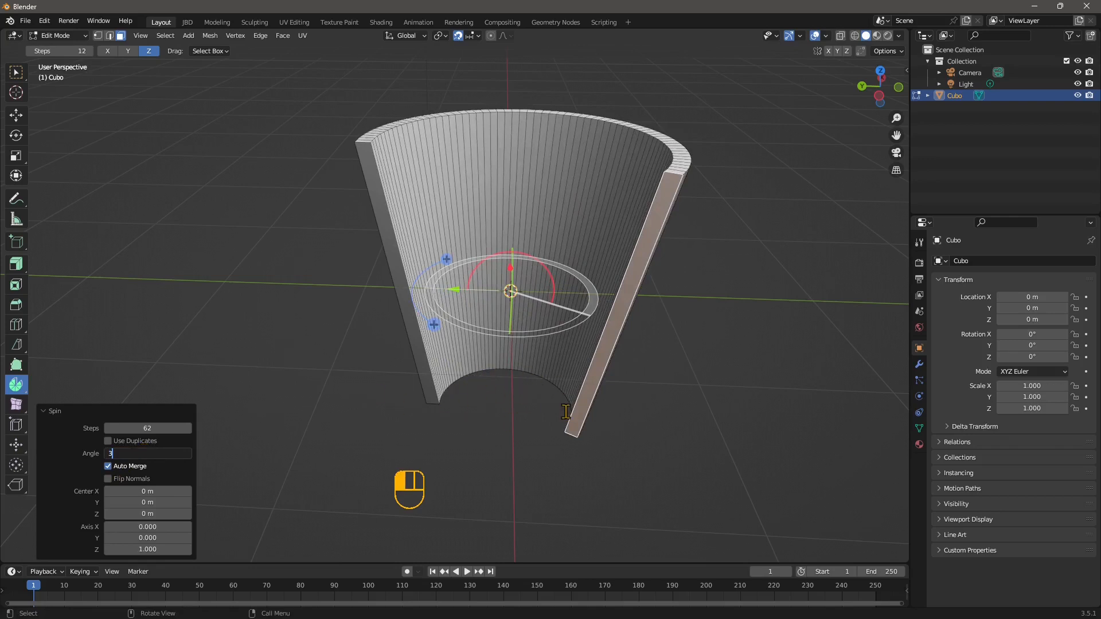
{"action": "left_click", "coordinate": [516, 407]}
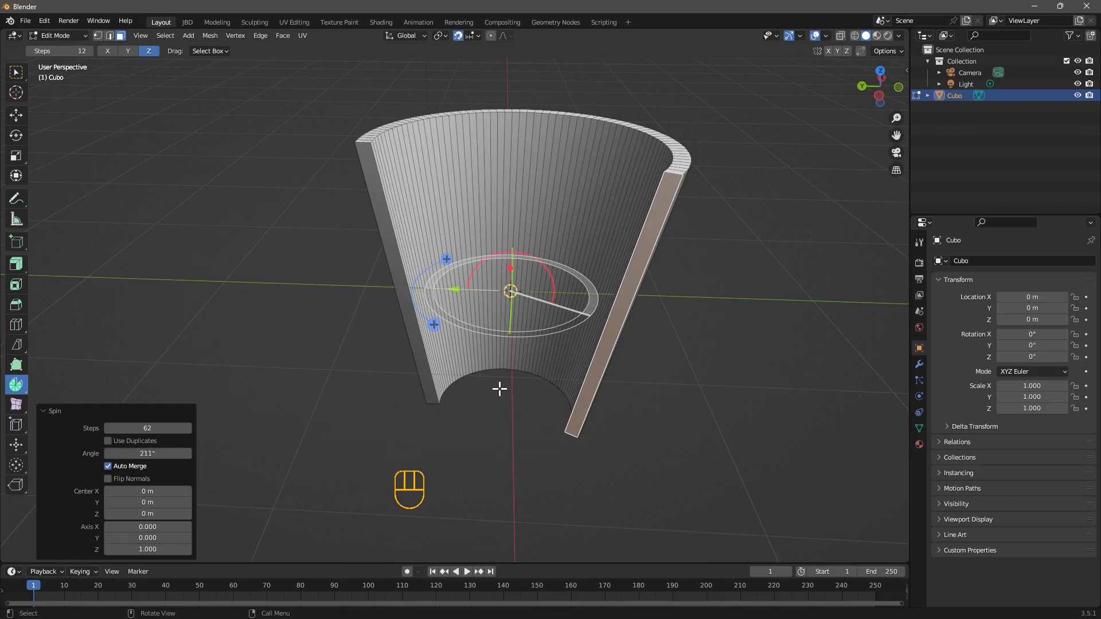
{"action": "left_click", "coordinate": [307, 148]}
{"action": "key", "text": "ctrl+z"}
{"action": "key", "text": "ctrl+z"}
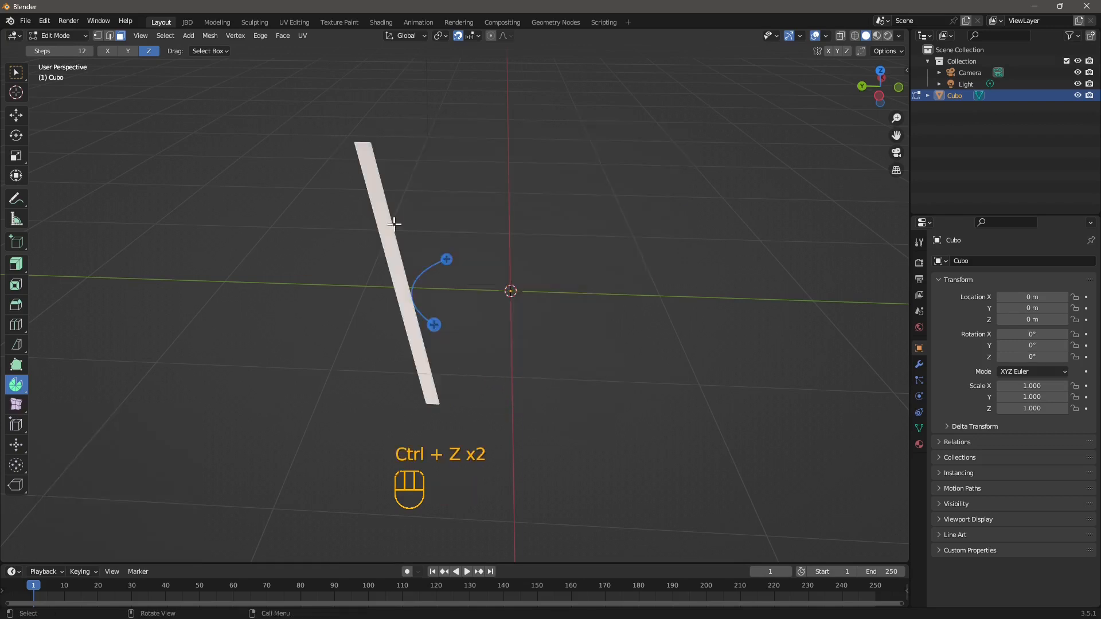
Step: Bisect the slanted strip horizontally near its lower end at about Z -0.901 m, working in the left orthographic view
{"action": "middle_click_drag", "start_coordinate": [395, 224], "coordinate": [464, 393]}
{"action": "left_click", "coordinate": [881, 99]}
{"action": "scroll", "coordinate": [509, 276], "scroll_direction": "up", "scroll_amount": 1}
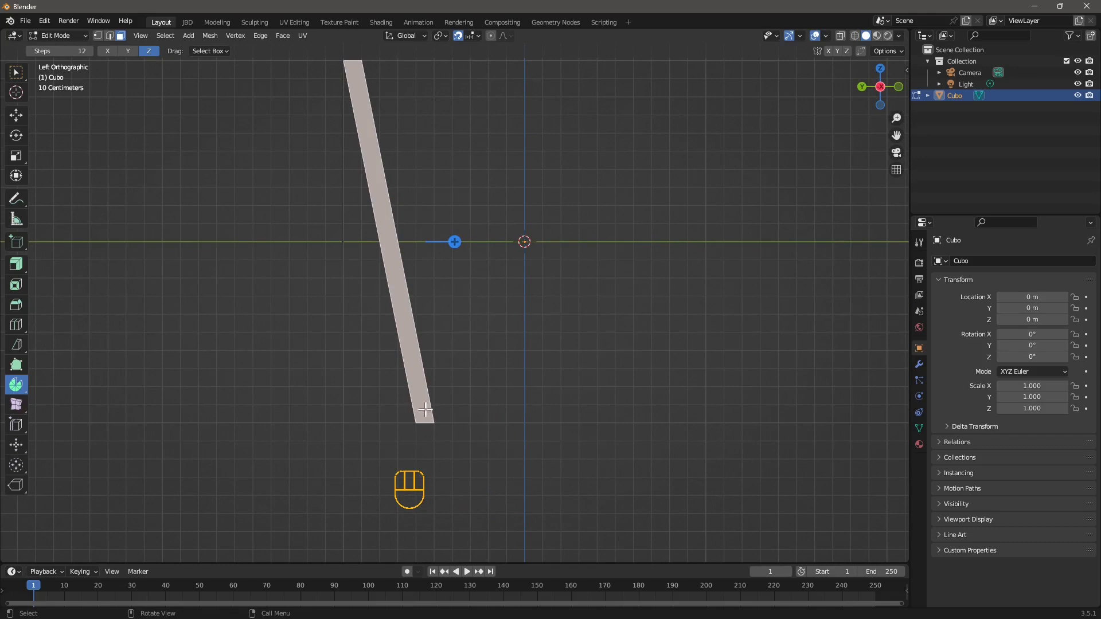
{"action": "scroll", "coordinate": [425, 431], "scroll_direction": "up", "scroll_amount": 2}
{"action": "middle_click_drag", "start_coordinate": [399, 421], "coordinate": [386, 374], "text": "shift"}
{"action": "scroll", "coordinate": [370, 385], "scroll_direction": "up", "scroll_amount": 1}
{"action": "scroll", "coordinate": [371, 393], "scroll_direction": "up", "scroll_amount": 1}
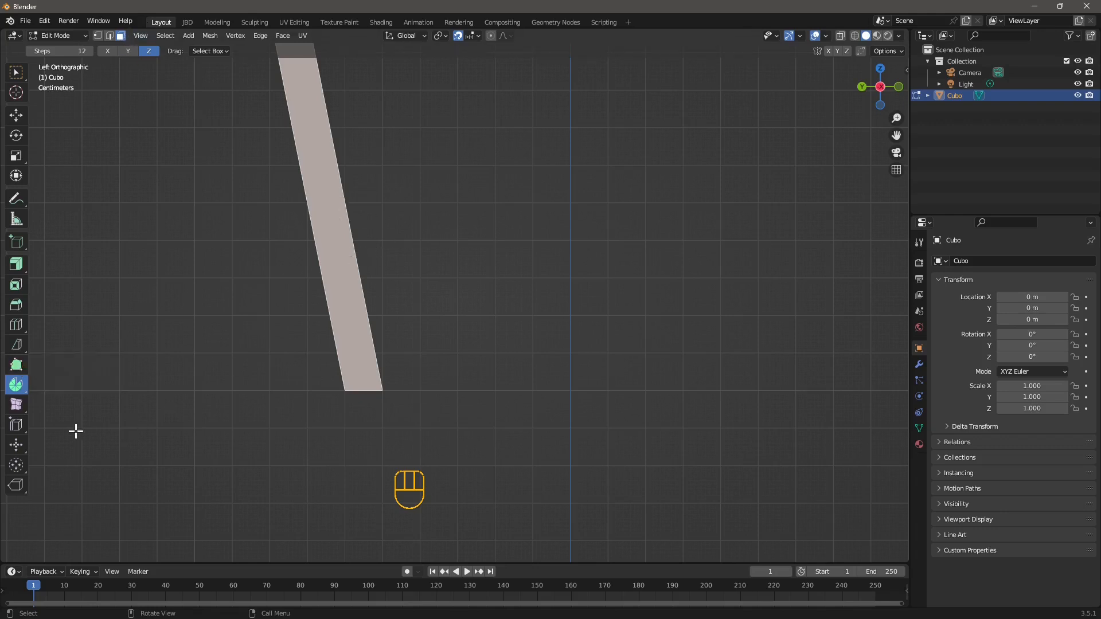
{"action": "left_click", "coordinate": [14, 346]}
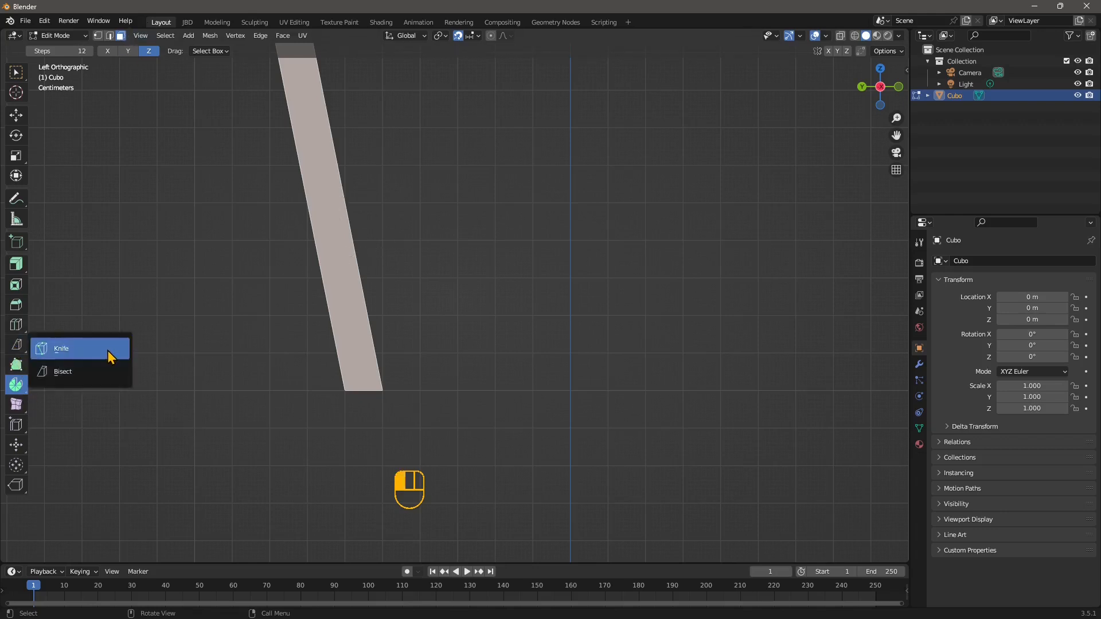
{"action": "left_click_drag", "start_coordinate": [111, 356], "coordinate": [80, 374]}
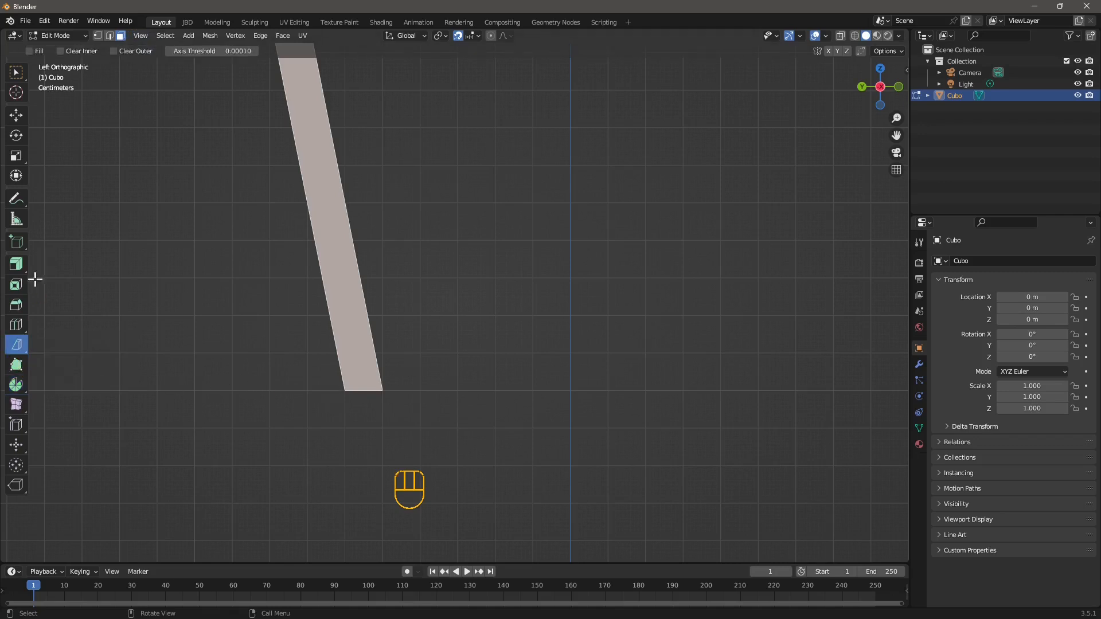
{"action": "scroll", "coordinate": [296, 384], "scroll_direction": "up", "scroll_amount": 4}
{"action": "middle_click_drag", "start_coordinate": [175, 400], "coordinate": [223, 328], "text": "shift"}
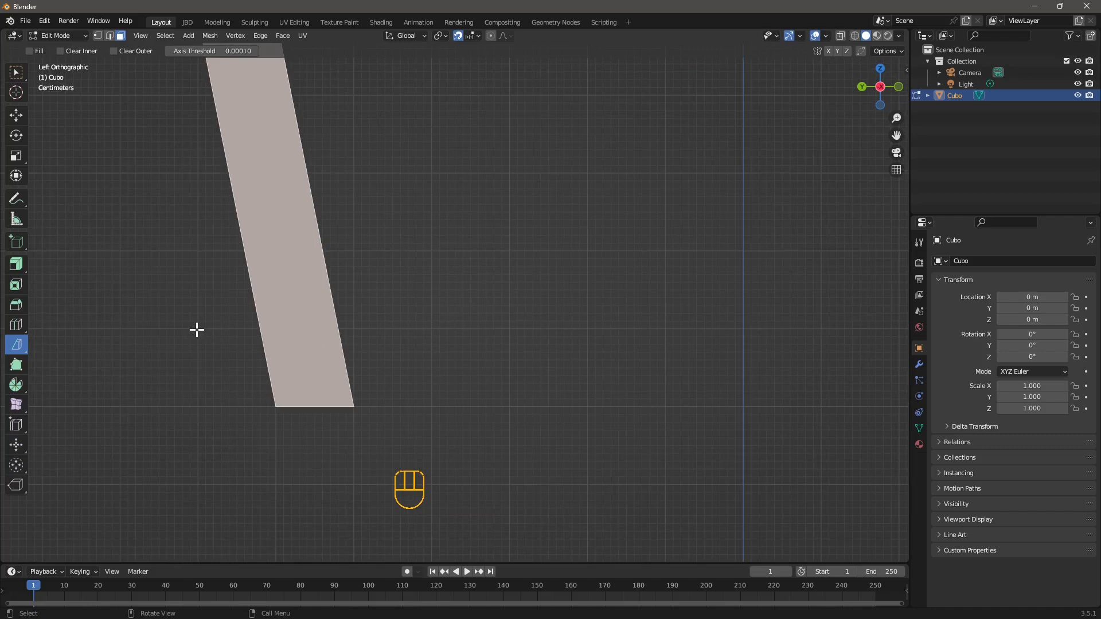
{"action": "left_click", "coordinate": [197, 329]}
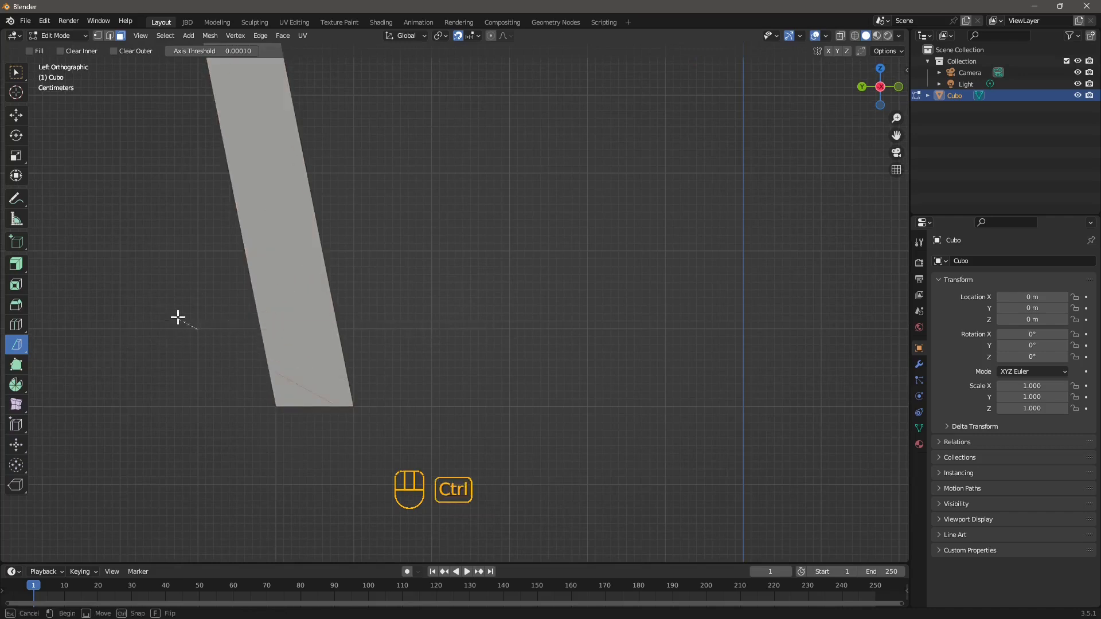
{"action": "mouse_move", "coordinate": [178, 317]}
{"action": "left_mouse_down", "text": "ctrl"}
{"action": "mouse_move", "coordinate": [543, 327]}
{"action": "mouse_move", "coordinate": [452, 331]}
{"action": "left_mouse_up", "text": "ctrl"}
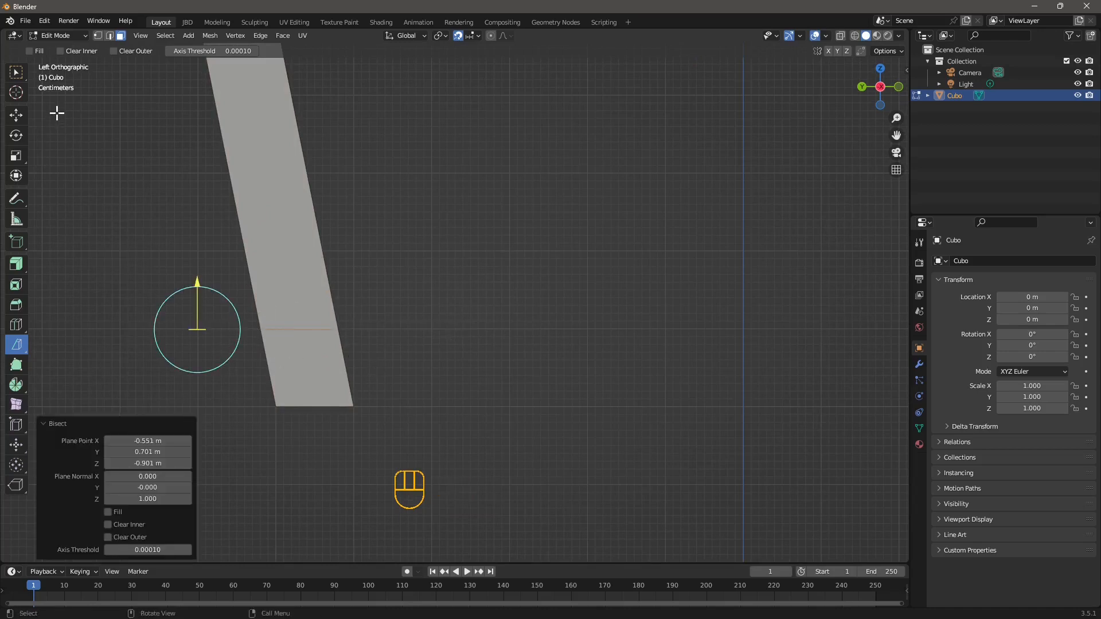
Step: Extrude the inner edge of the strip's lower section to the Z axis with Poly Build, placing the end corners on the axis
{"action": "left_click", "coordinate": [17, 369]}
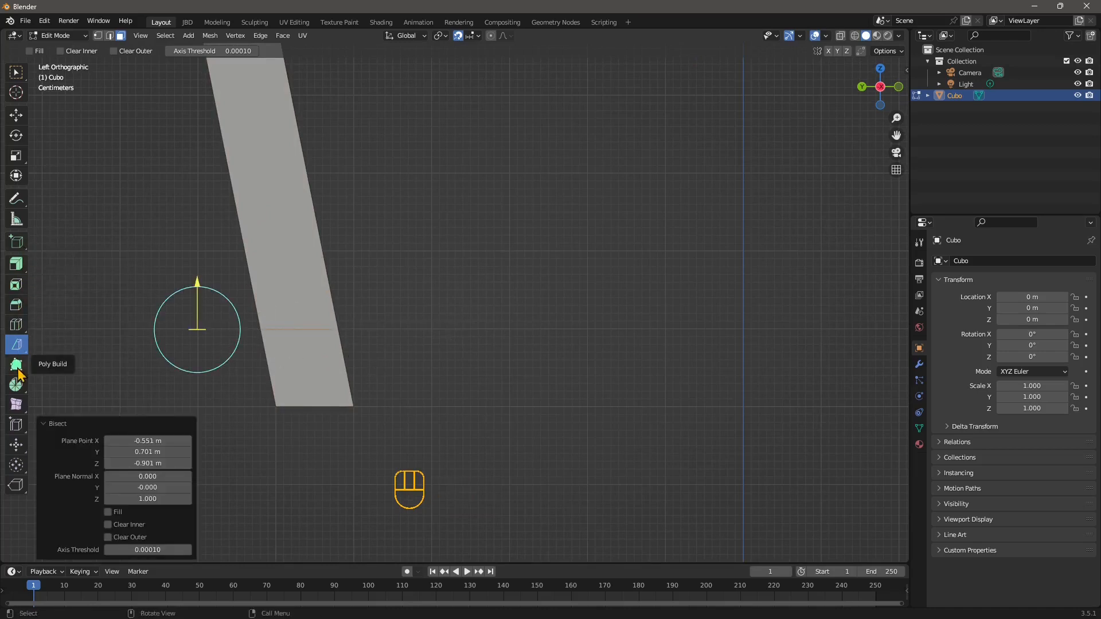
{"action": "left_click_drag", "start_coordinate": [344, 366], "coordinate": [736, 367]}
{"action": "left_click_drag", "start_coordinate": [732, 330], "coordinate": [743, 330]}
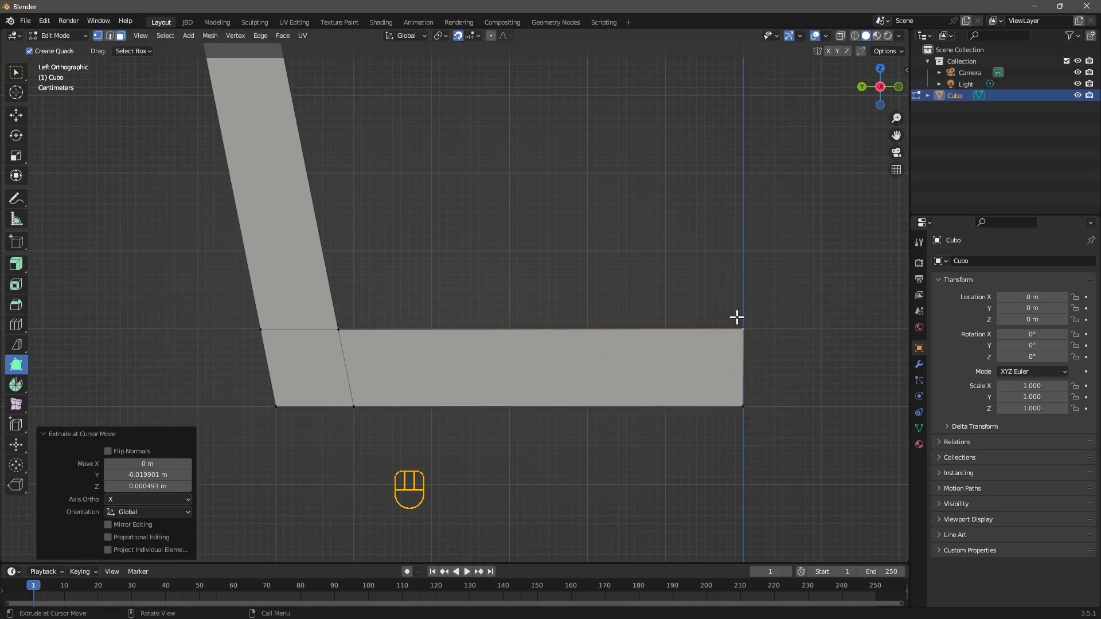
Step: Select the entire profile, including the slanted wall and the new base section
{"action": "scroll", "coordinate": [460, 434], "scroll_direction": "down", "scroll_amount": 8}
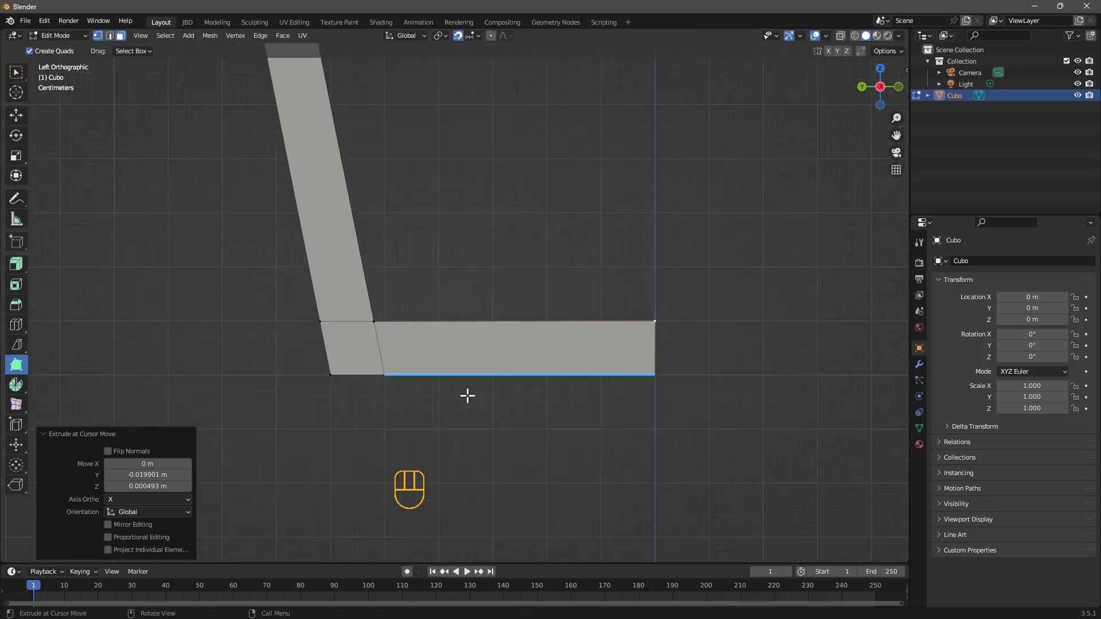
{"action": "middle_click_drag", "start_coordinate": [507, 240], "coordinate": [470, 392], "text": "shift"}
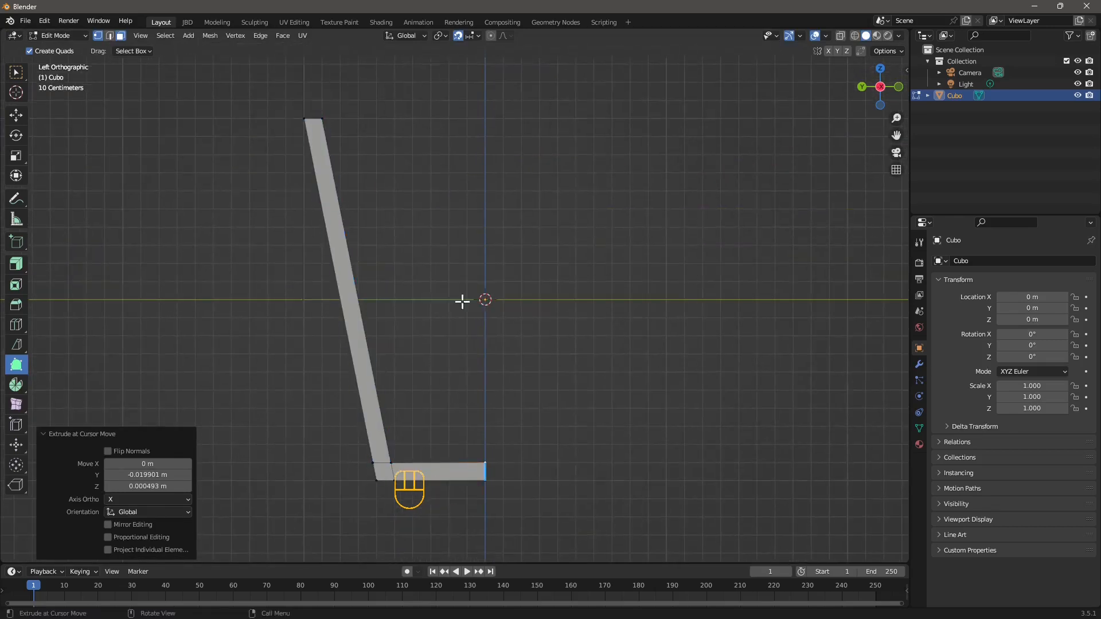
{"action": "scroll", "coordinate": [475, 487], "scroll_direction": "down", "scroll_amount": 2}
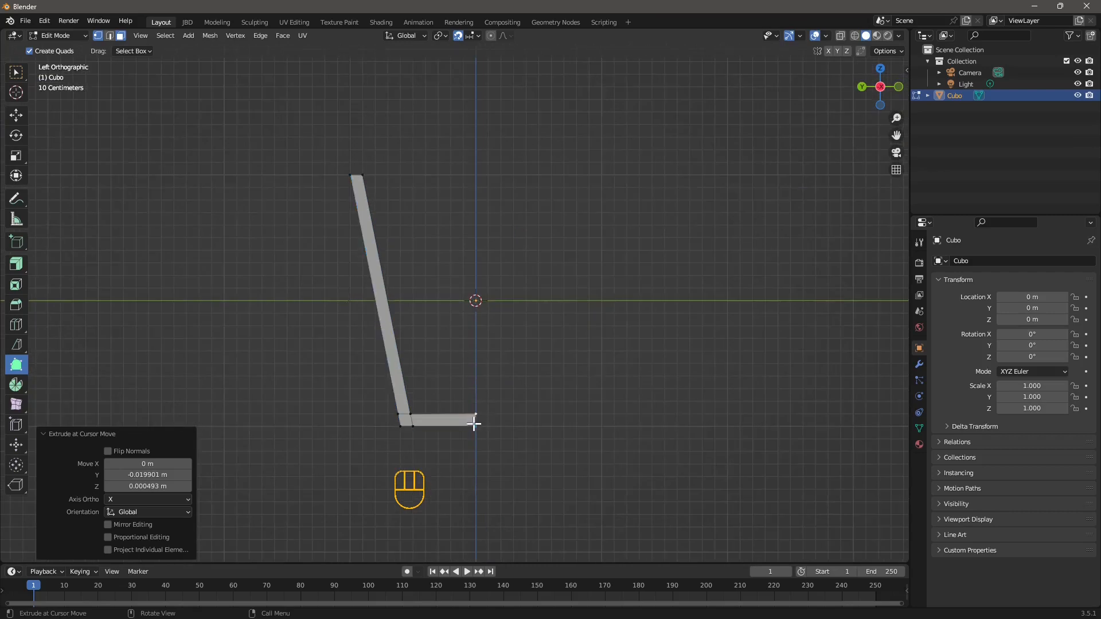
{"action": "middle_click_drag", "start_coordinate": [474, 424], "coordinate": [336, 247]}
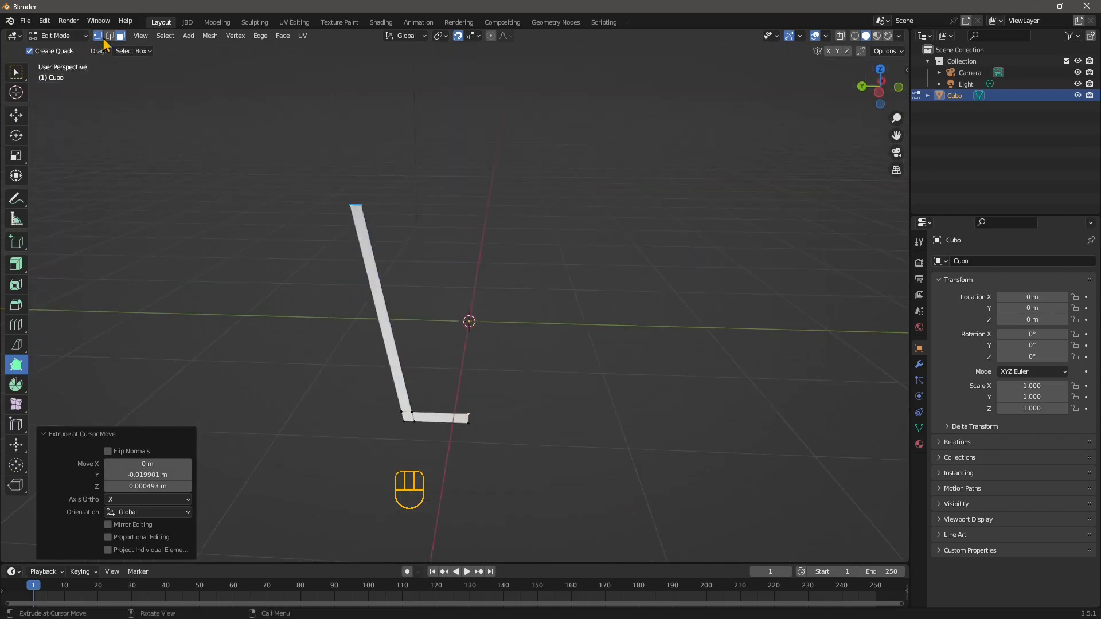
{"action": "left_click", "coordinate": [165, 37]}
{"action": "left_click", "coordinate": [171, 49]}
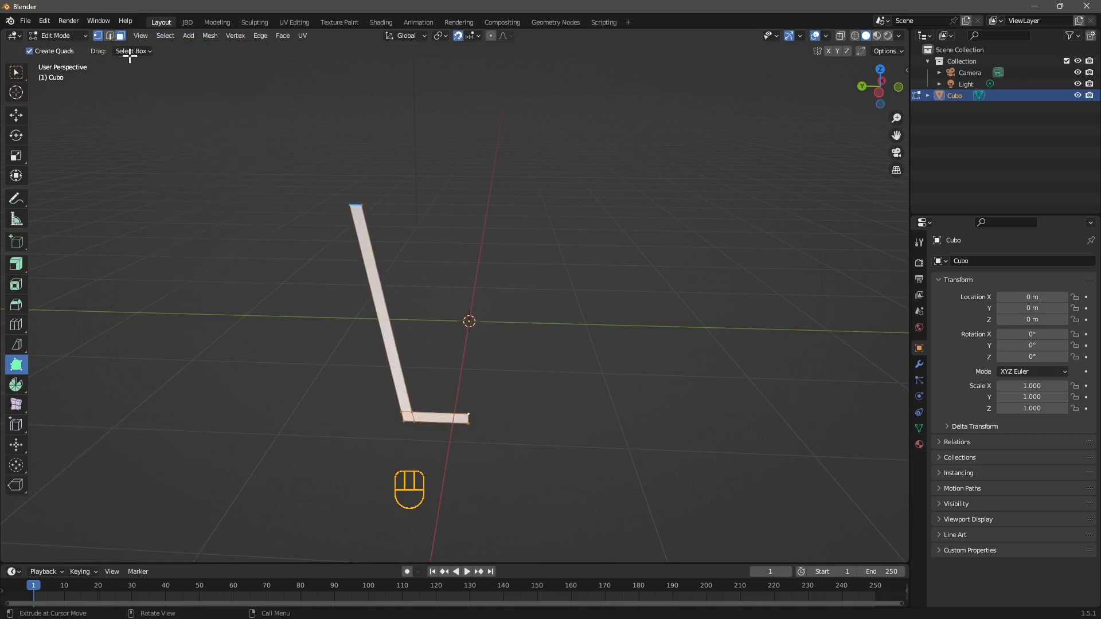
{"action": "left_click", "coordinate": [109, 35]}
{"action": "left_click", "coordinate": [374, 290]}
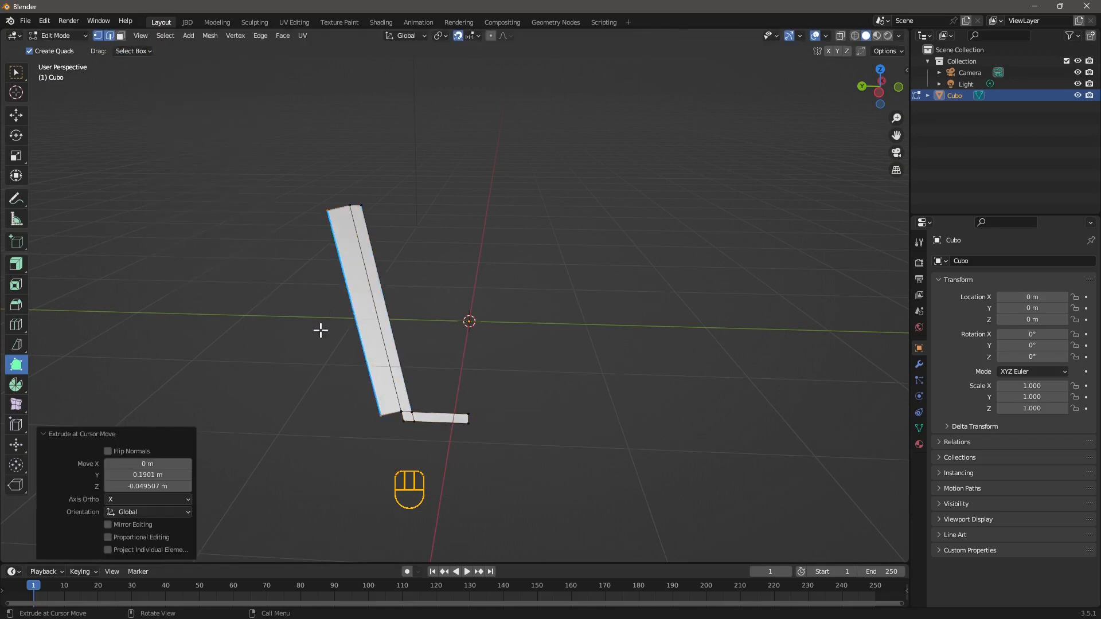
{"action": "key", "text": "ctrl+z"}
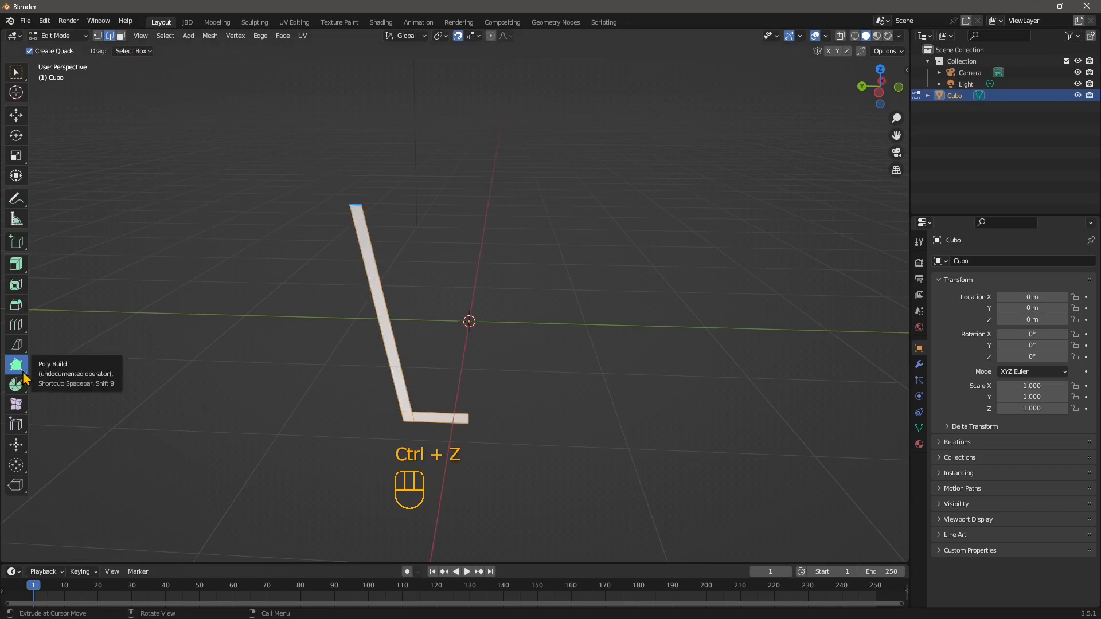
Step: Spin only a long edge of the slanted wall about 97° around the Z axis, inspect the surface, and undo the spin
{"action": "left_click", "coordinate": [22, 120]}
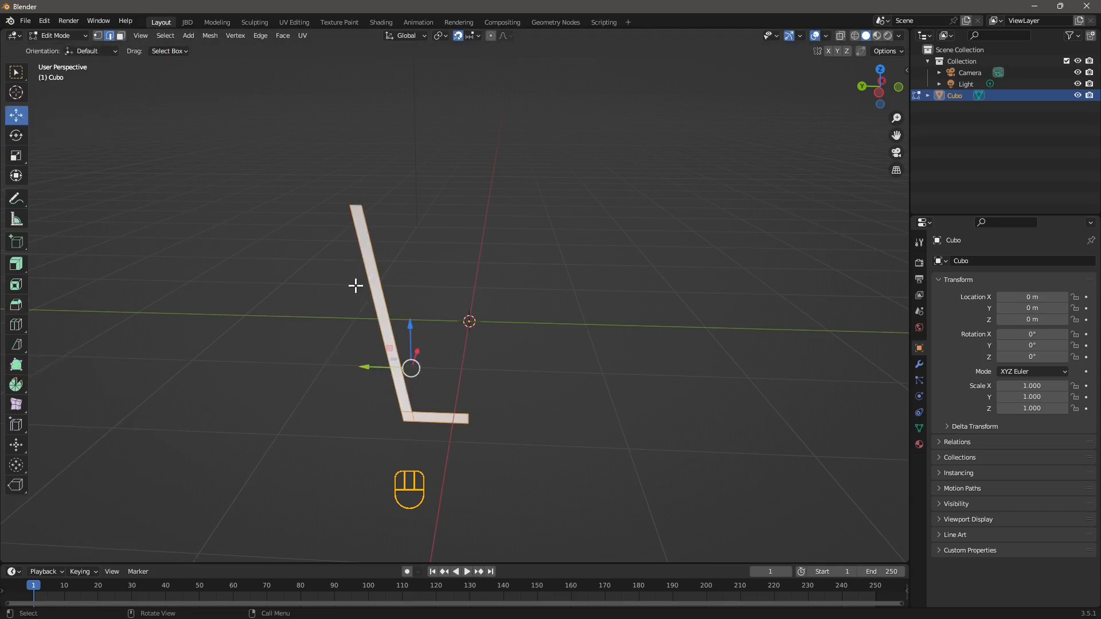
{"action": "left_click", "coordinate": [364, 285]}
{"action": "scroll", "coordinate": [400, 392], "scroll_direction": "up", "scroll_amount": 1}
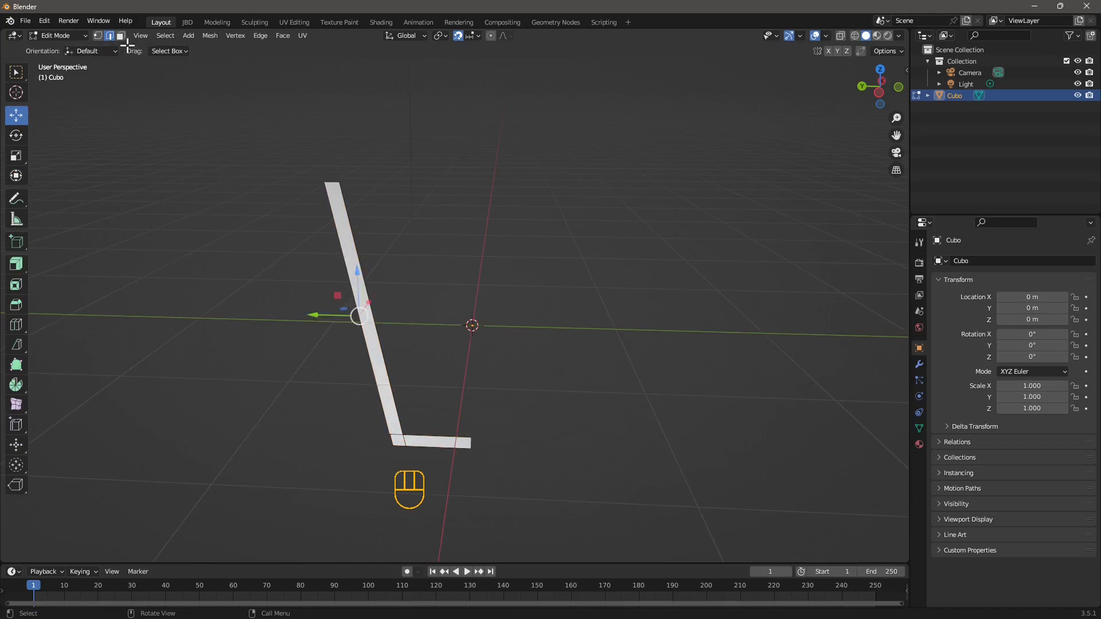
{"action": "left_click", "coordinate": [16, 384]}
{"action": "left_click_drag", "start_coordinate": [386, 356], "coordinate": [654, 361]}
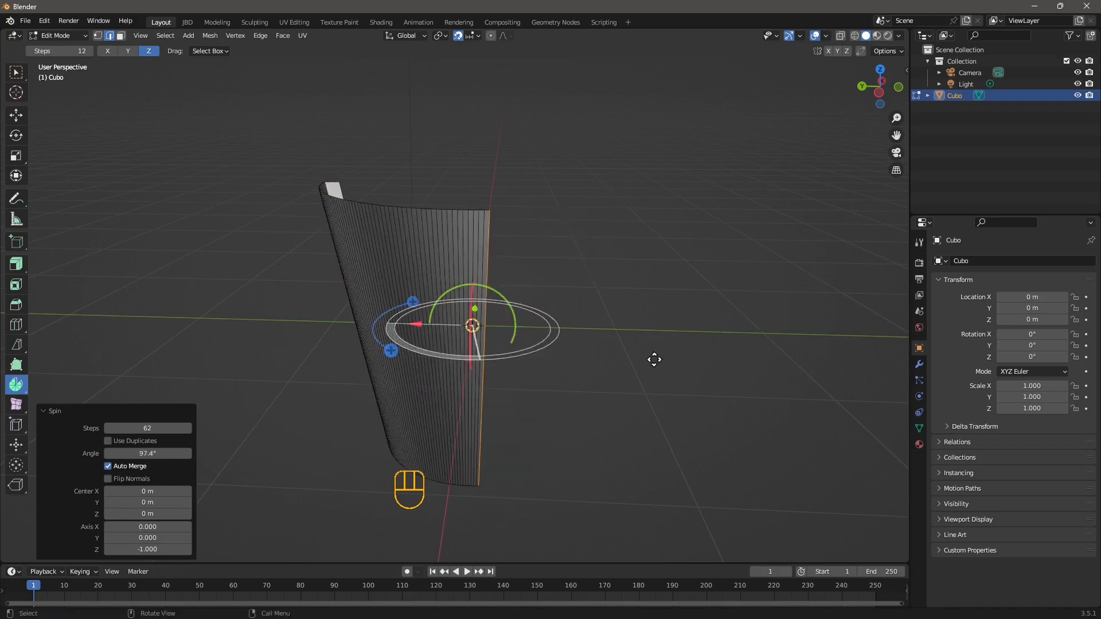
{"action": "middle_click_drag", "start_coordinate": [654, 361], "coordinate": [348, 223]}
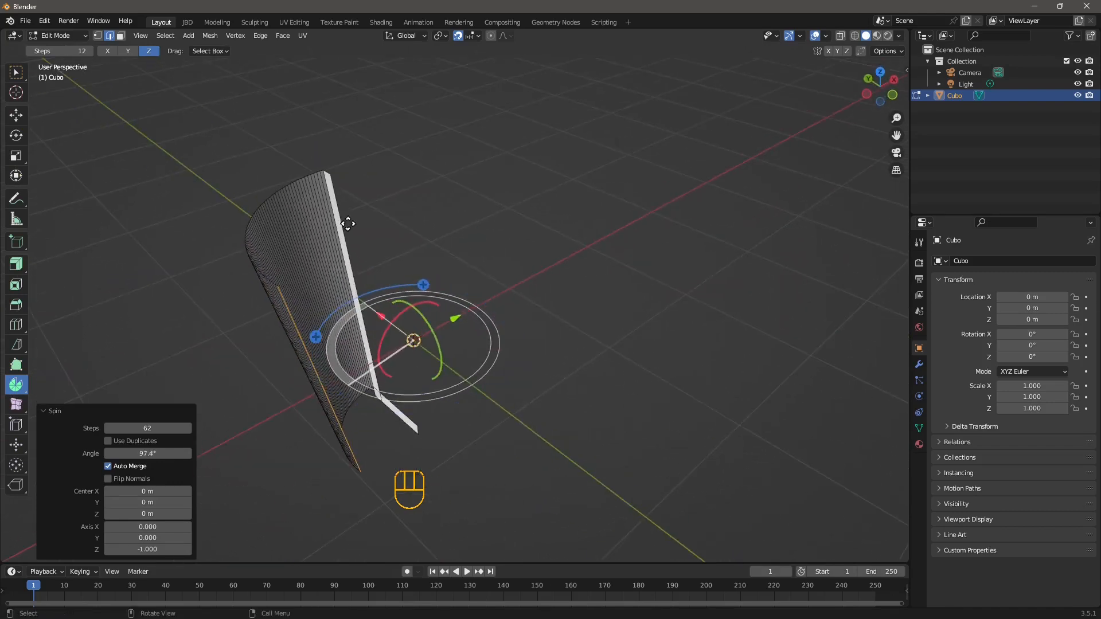
{"action": "middle_click_drag", "start_coordinate": [241, 300], "coordinate": [352, 290]}
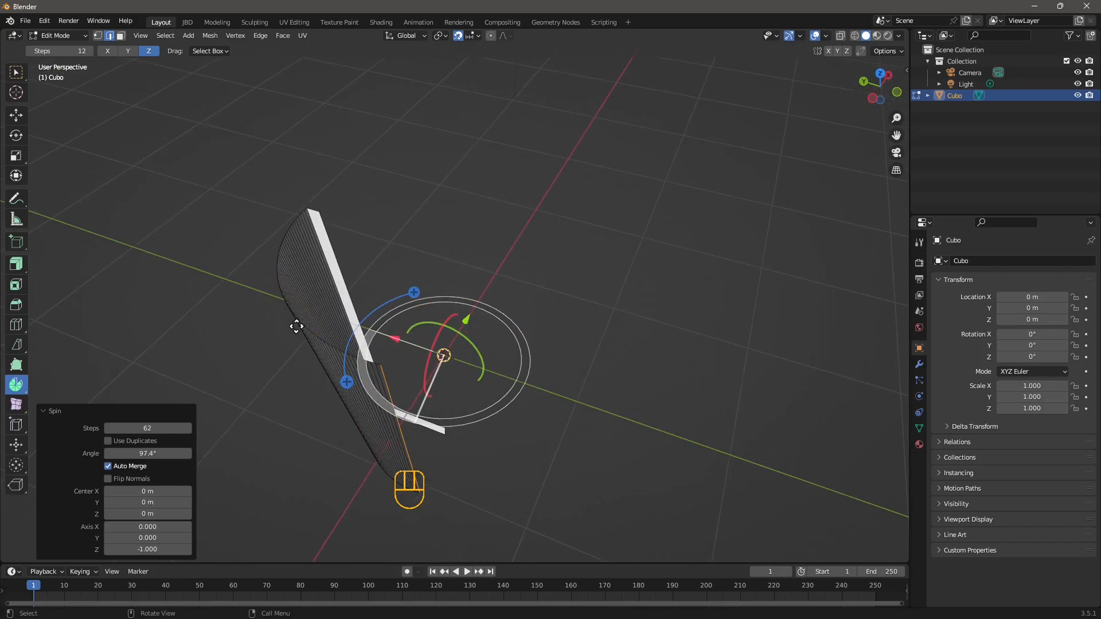
{"action": "middle_click_drag", "start_coordinate": [296, 326], "coordinate": [320, 409]}
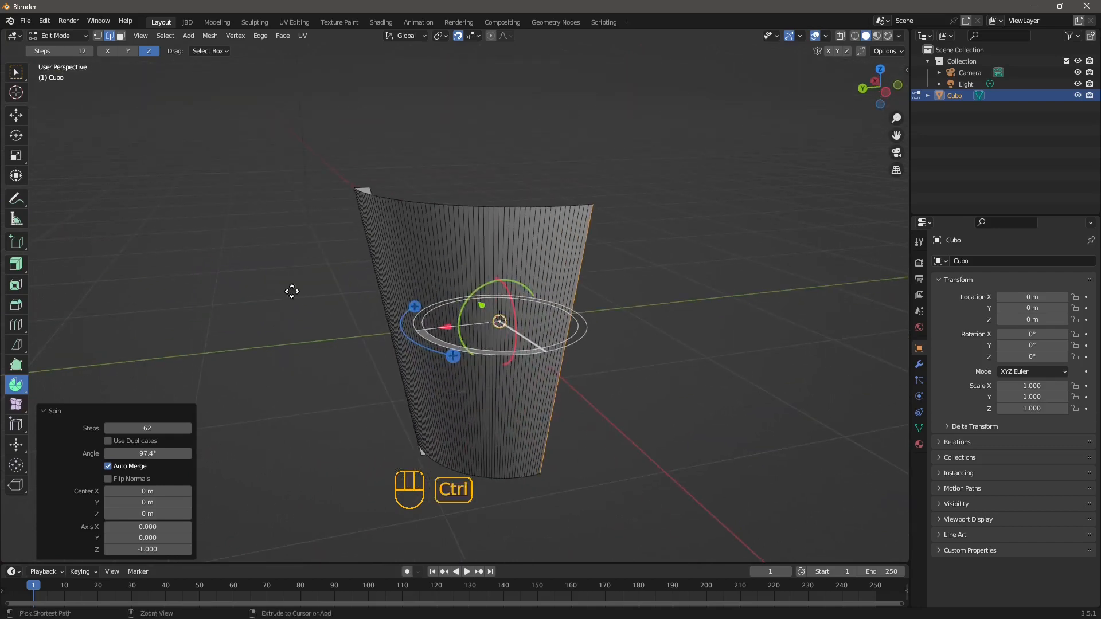
{"action": "key", "text": "ctrl+z"}
{"action": "middle_click_drag", "start_coordinate": [460, 346], "coordinate": [338, 300]}
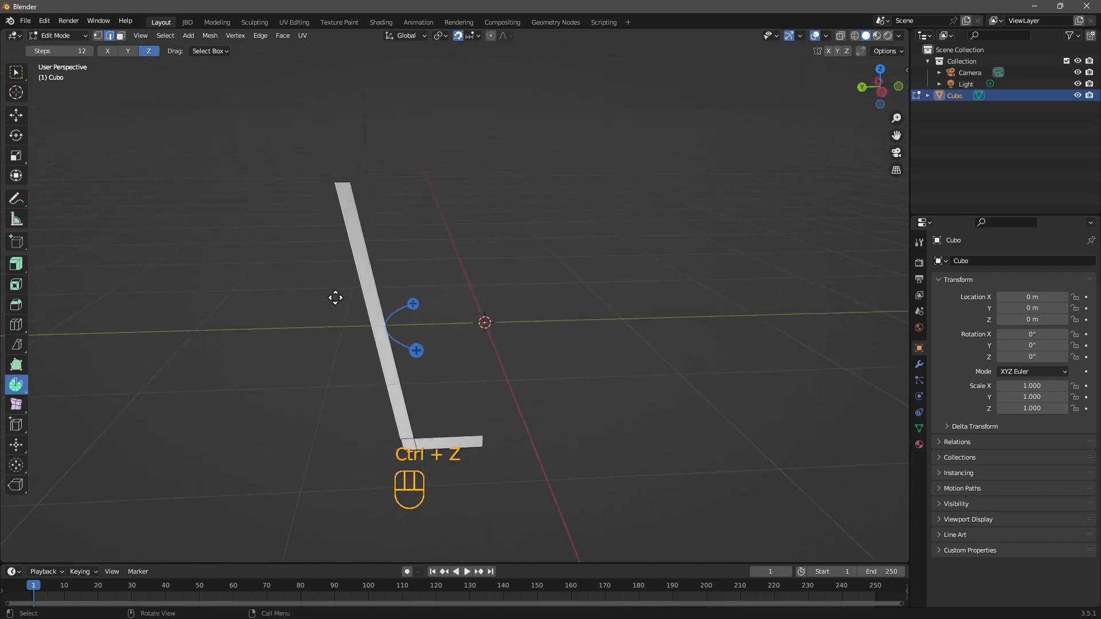
Step: Select the entire wall-and-base profile and spin it 360° around the Z axis
{"action": "left_click", "coordinate": [165, 36]}
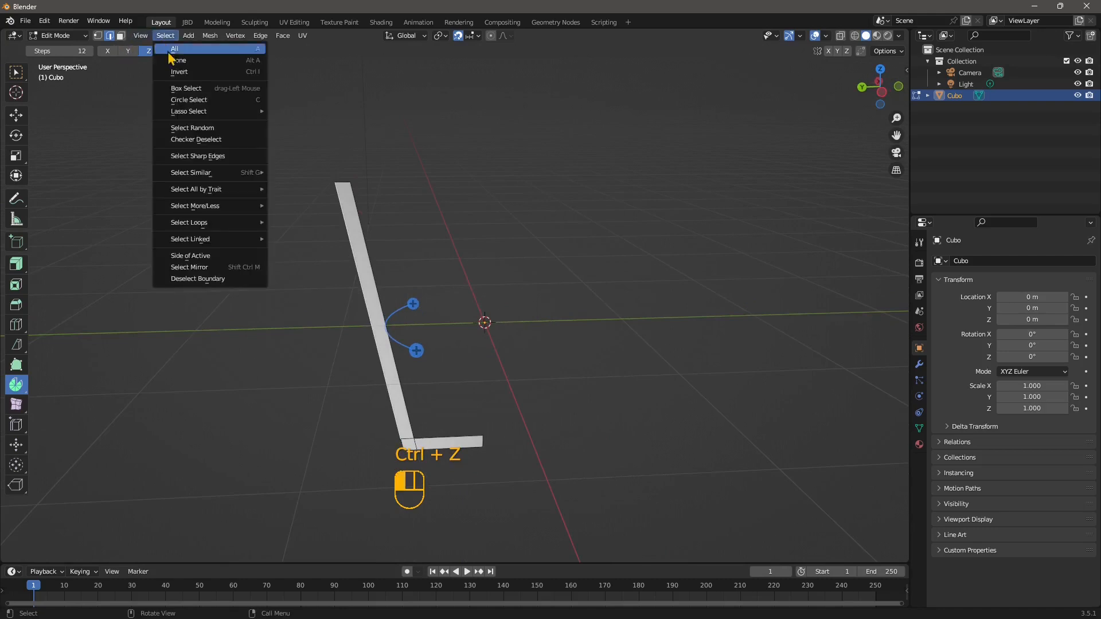
{"action": "left_click", "coordinate": [175, 55]}
{"action": "middle_click_drag", "start_coordinate": [339, 203], "coordinate": [388, 319]}
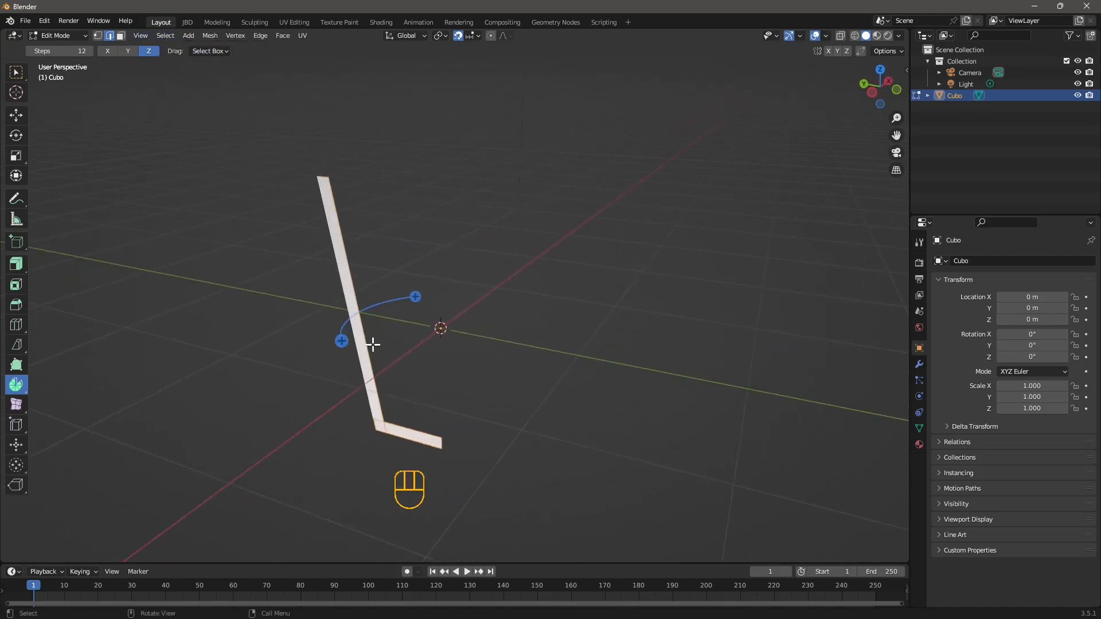
{"action": "left_click_drag", "start_coordinate": [344, 343], "coordinate": [342, 248]}
{"action": "middle_click_drag", "start_coordinate": [357, 452], "coordinate": [344, 442]}
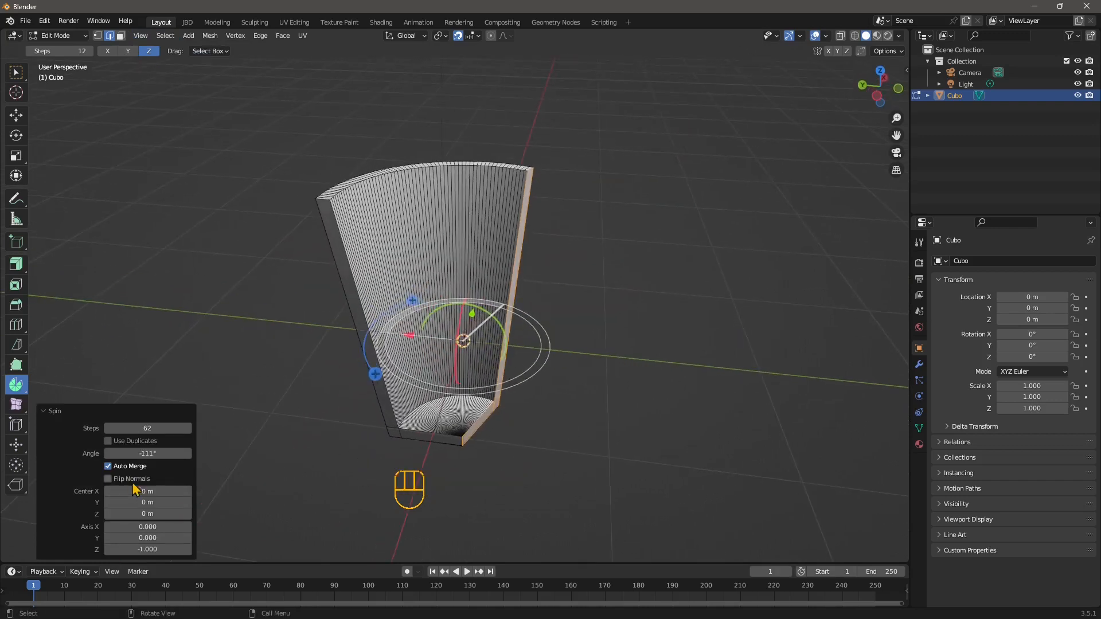
{"action": "double_click", "coordinate": [144, 453]}
{"action": "type", "text": "3"}
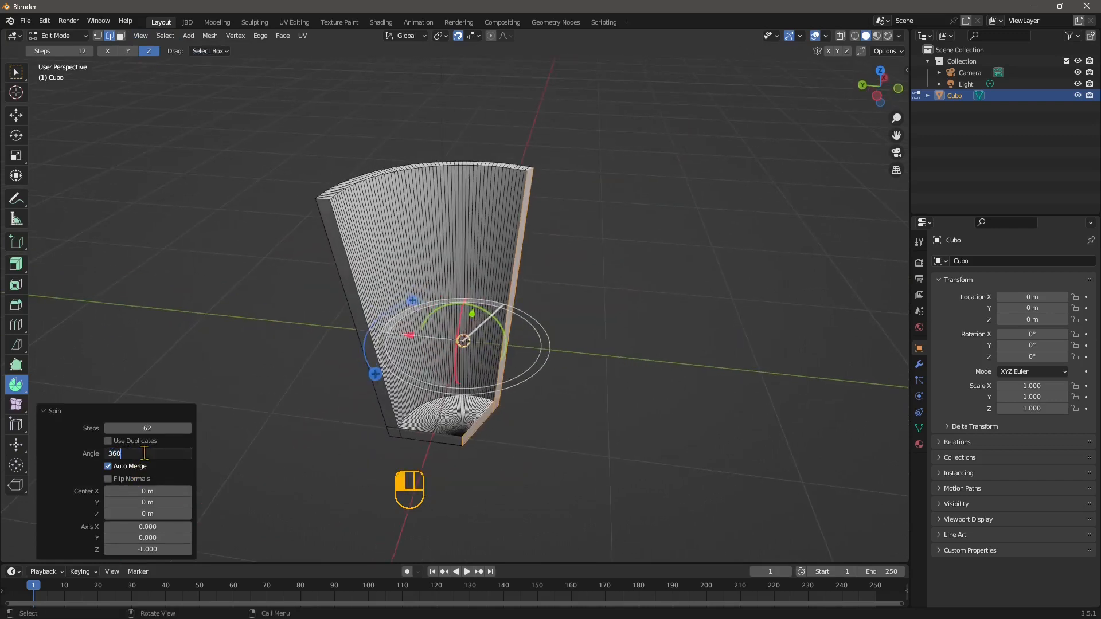
{"action": "type", "text": "60"}
{"action": "key", "text": "Return"}
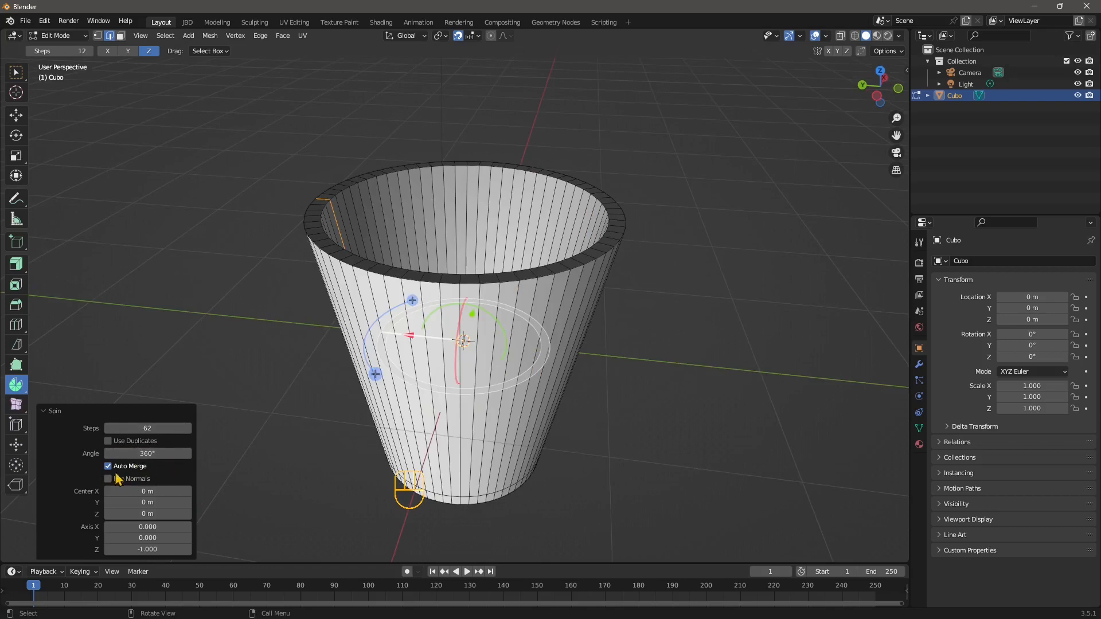
Step: Inspect the revolved vessel in Object Mode and return to the adjustable spin in Edit Mode
{"action": "scroll", "coordinate": [289, 291], "scroll_direction": "down", "scroll_amount": 2}
{"action": "left_click", "coordinate": [289, 315]}
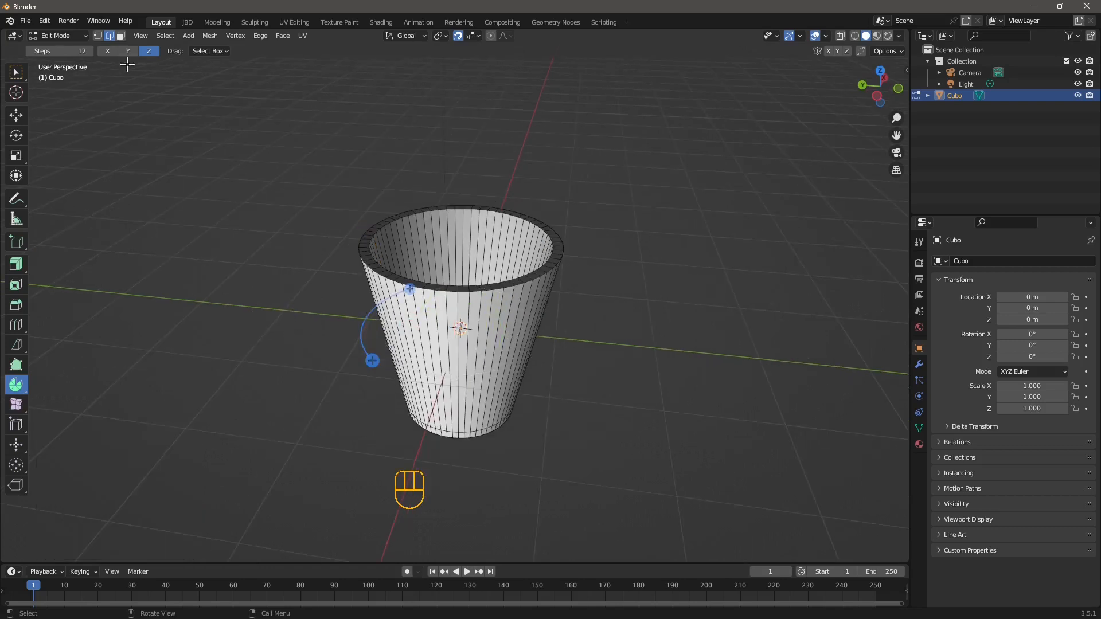
{"action": "left_click", "coordinate": [58, 35]}
{"action": "left_click", "coordinate": [55, 44]}
{"action": "left_click", "coordinate": [193, 191]}
{"action": "left_click", "coordinate": [482, 417]}
{"action": "scroll", "coordinate": [441, 421], "scroll_direction": "down", "scroll_amount": 2}
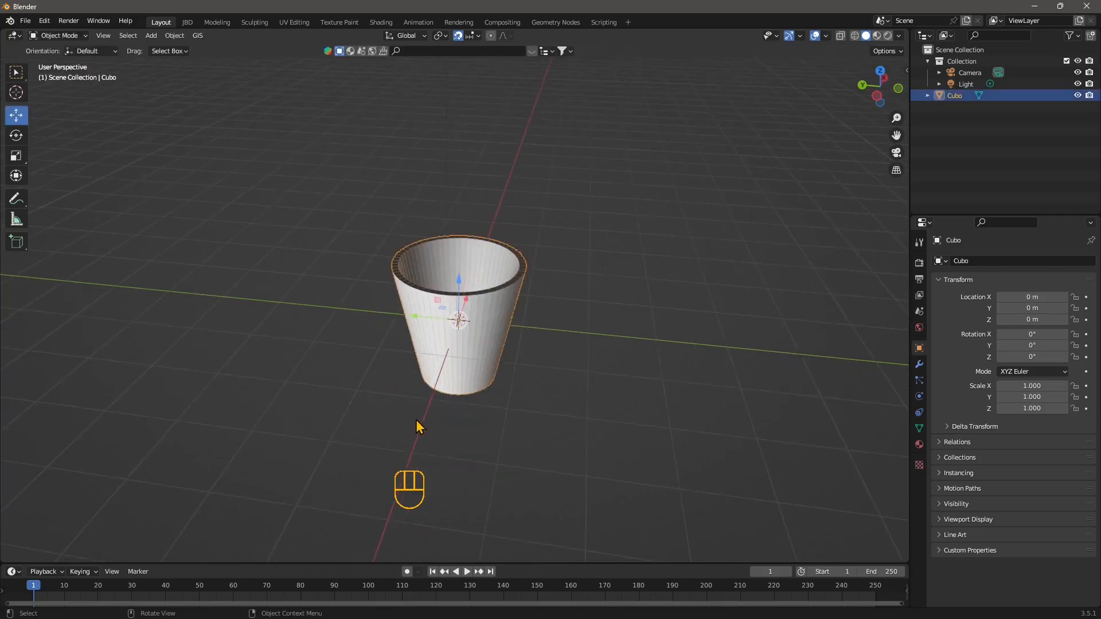
{"action": "middle_click_drag", "start_coordinate": [415, 421], "coordinate": [434, 420]}
{"action": "left_click_drag", "start_coordinate": [431, 318], "coordinate": [199, 306]}
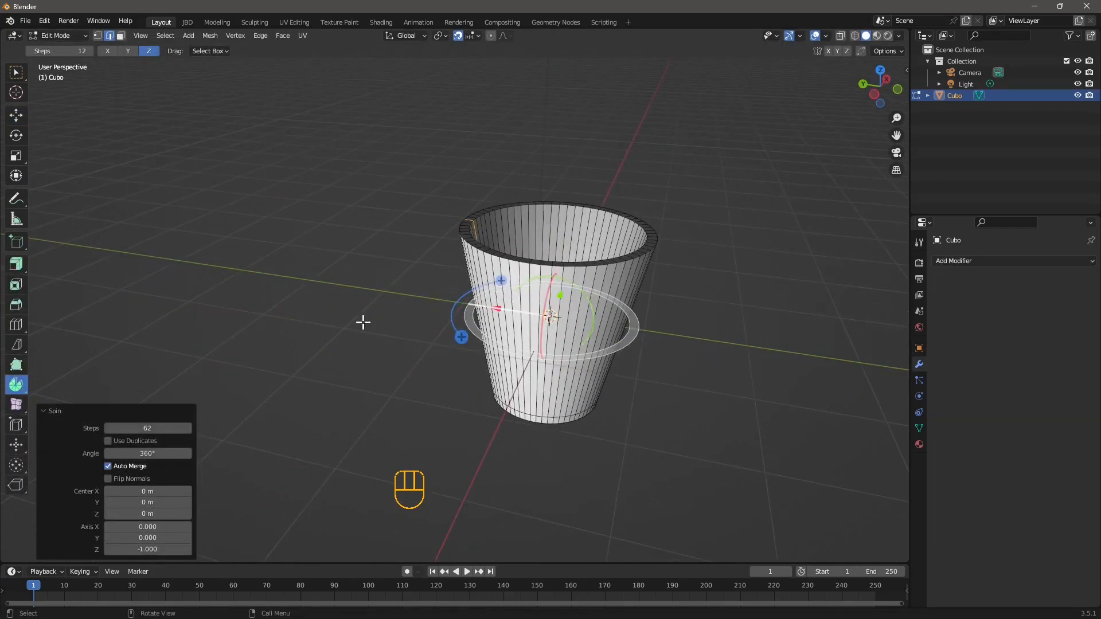
Step: Flip the normals of the spin and set its steps to 100
{"action": "left_click", "coordinate": [122, 480]}
{"action": "middle_click_drag", "start_coordinate": [438, 304], "coordinate": [343, 320]}
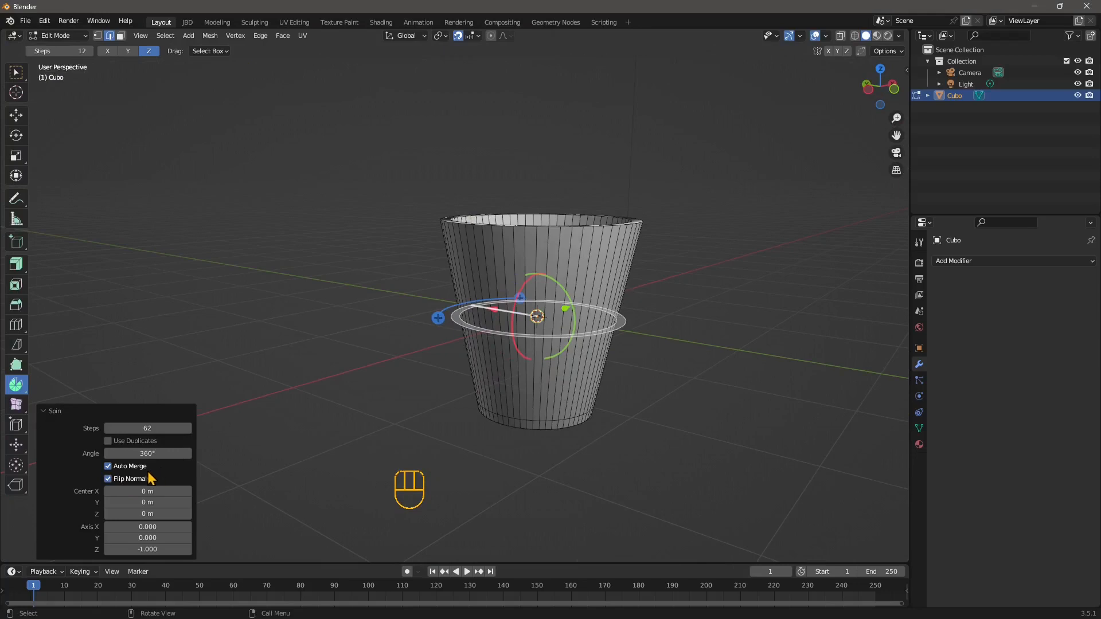
{"action": "left_click_drag", "start_coordinate": [135, 429], "coordinate": [531, 277]}
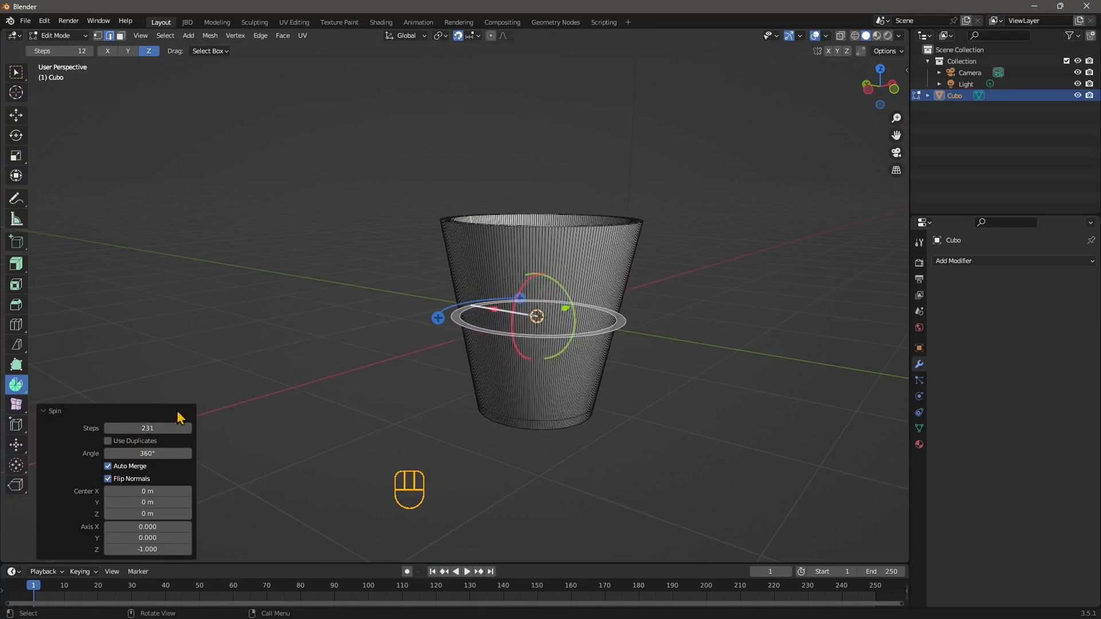
{"action": "left_click", "coordinate": [157, 430]}
{"action": "type", "text": "100"}
{"action": "key", "text": "Return"}
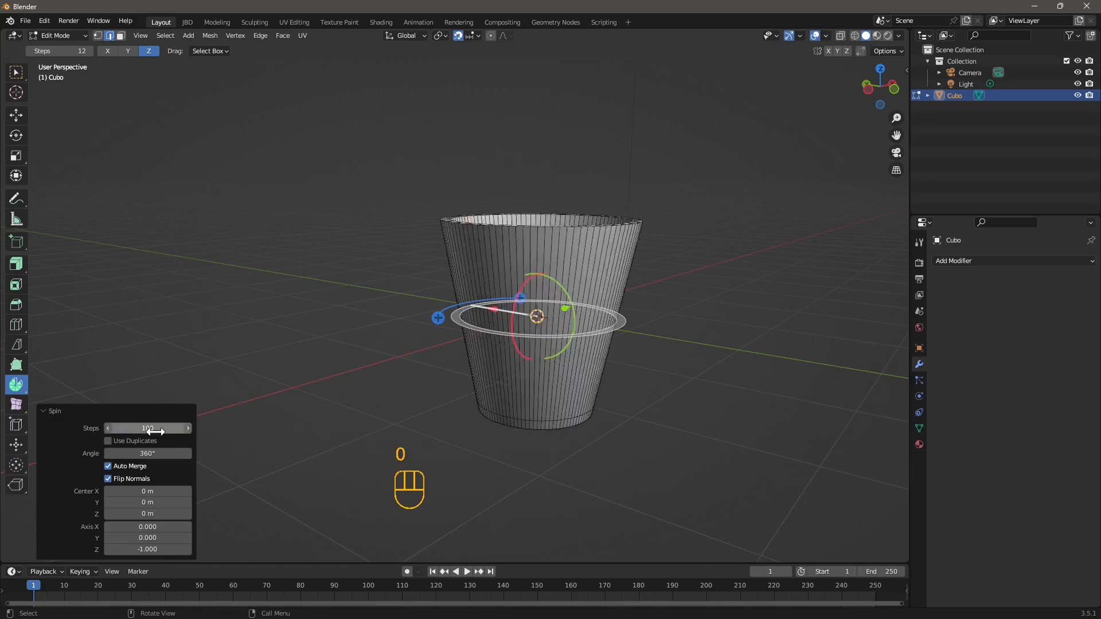
{"action": "left_click_drag", "start_coordinate": [164, 425], "coordinate": [155, 415]}
Step: Return to Object Mode, move the vessel along the Y axis well clear of the origin, and deselect it
{"action": "middle_click_drag", "start_coordinate": [644, 270], "coordinate": [240, 77]}
{"action": "left_click", "coordinate": [57, 36]}
{"action": "left_click", "coordinate": [69, 51]}
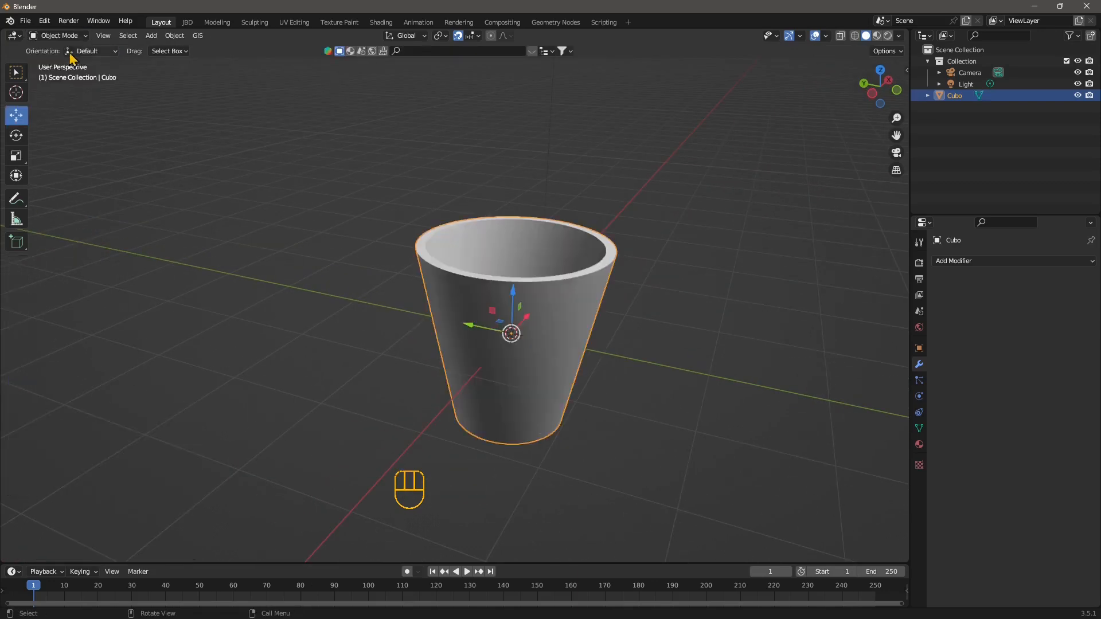
{"action": "left_click_drag", "start_coordinate": [488, 336], "coordinate": [172, 261]}
{"action": "left_click", "coordinate": [486, 334]}
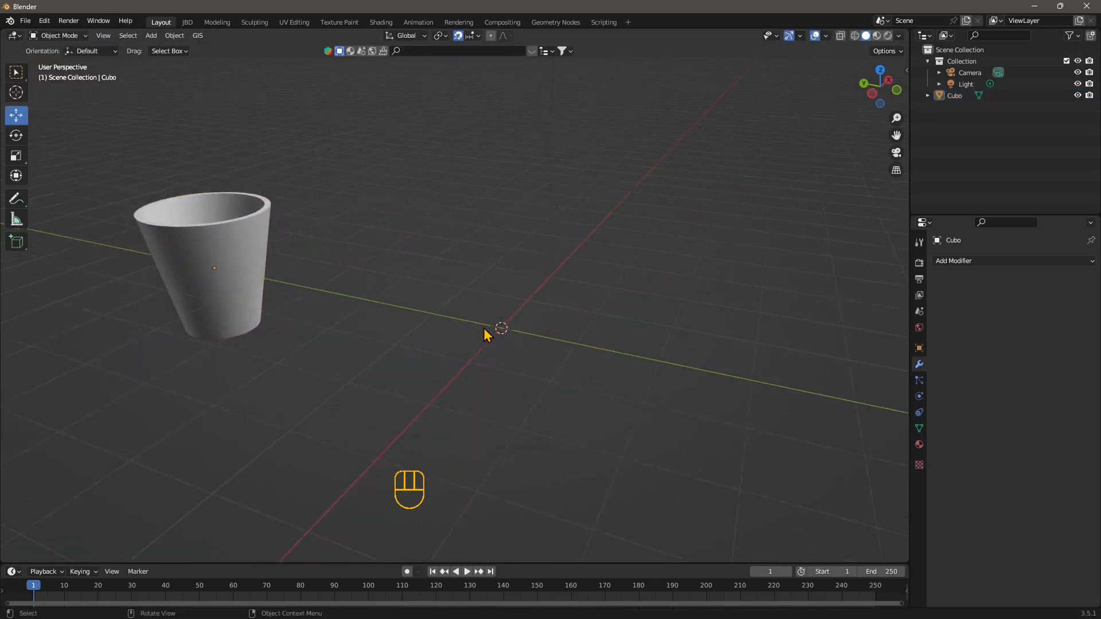
Step: Add an unfilled mesh circle at the origin in the left orthographic view, with its alignment set to View
{"action": "middle_click_drag", "start_coordinate": [387, 270], "coordinate": [396, 307]}
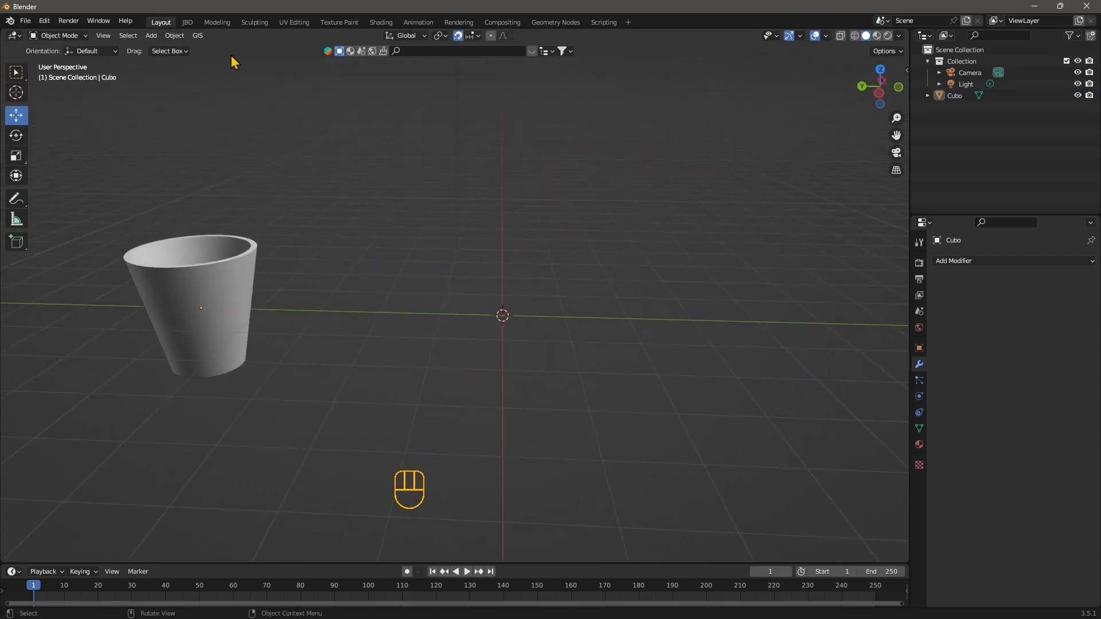
{"action": "left_click", "coordinate": [879, 93]}
{"action": "left_click", "coordinate": [151, 35]}
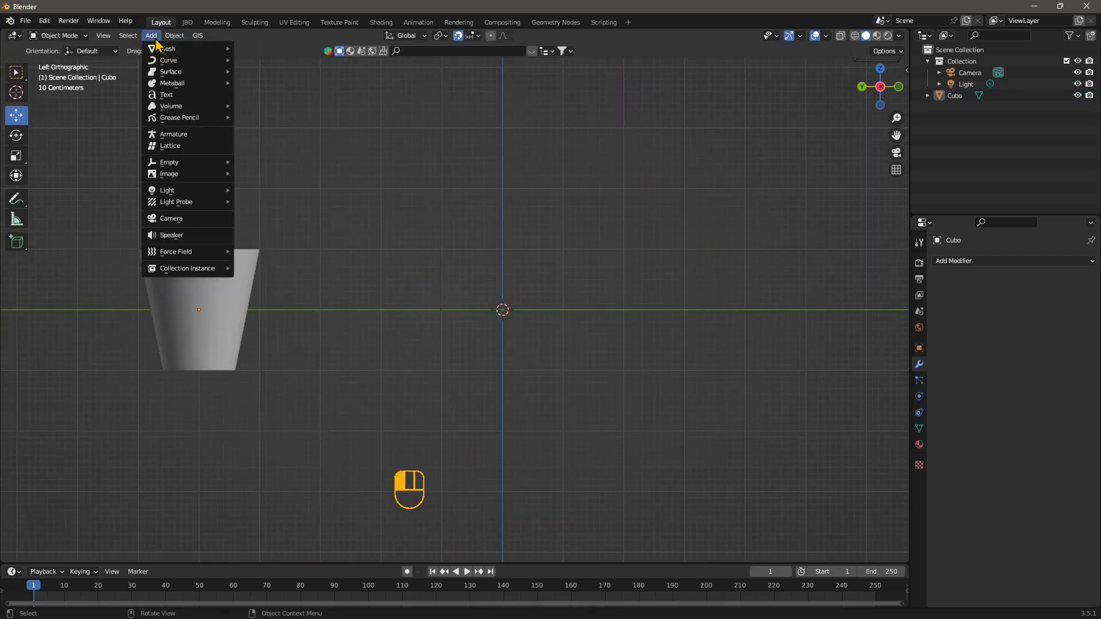
{"action": "mouse_move", "coordinate": [172, 50]}
{"action": "left_click", "coordinate": [267, 71]}
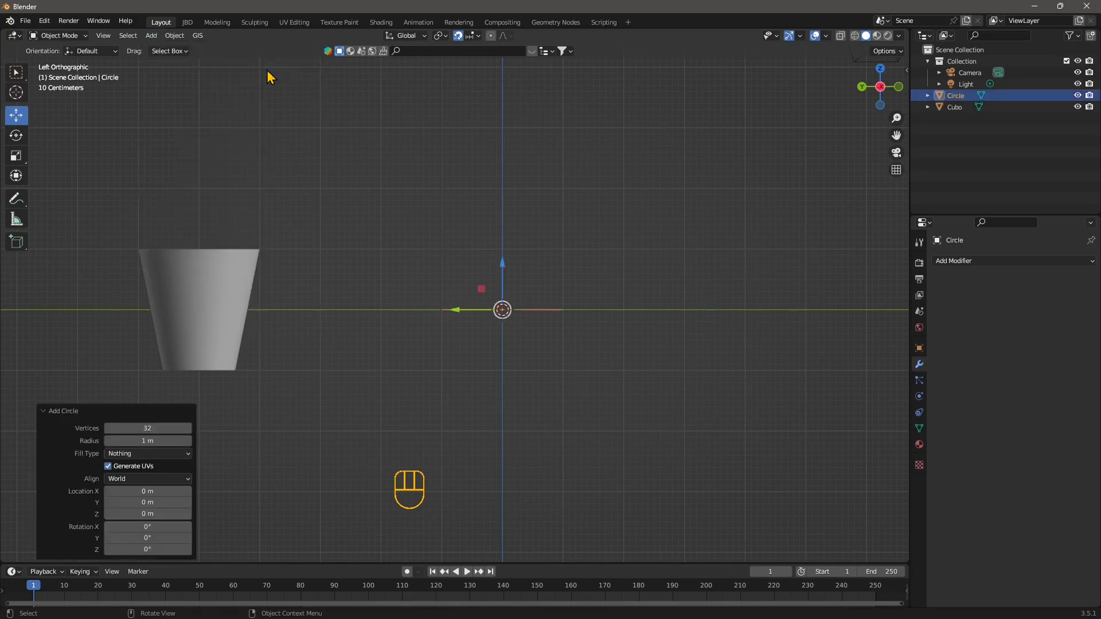
{"action": "left_click", "coordinate": [130, 455]}
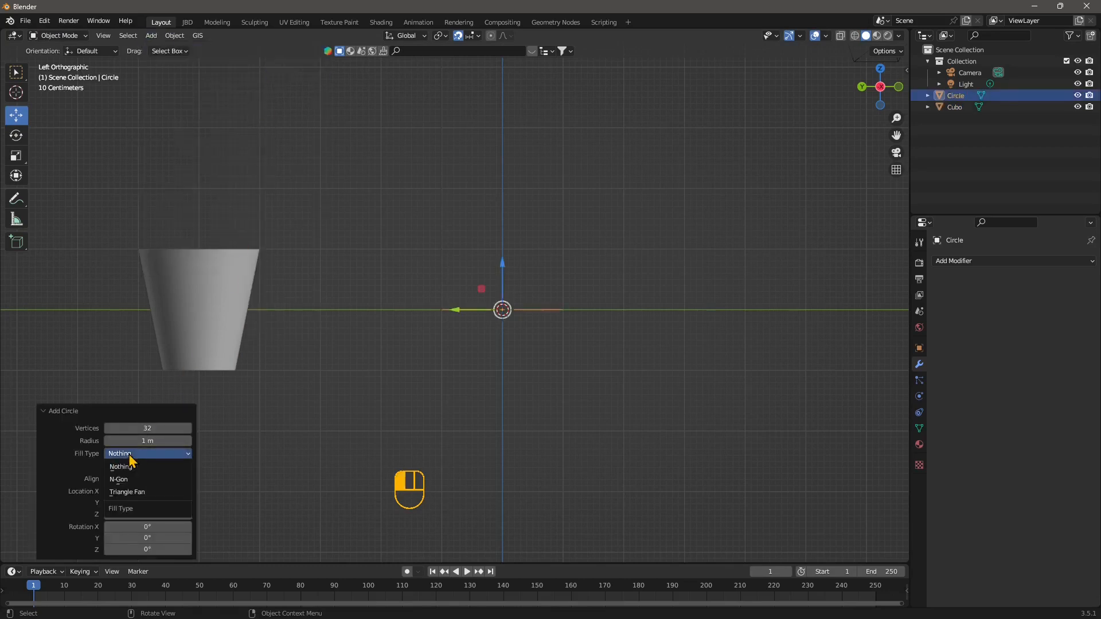
{"action": "left_click", "coordinate": [123, 466]}
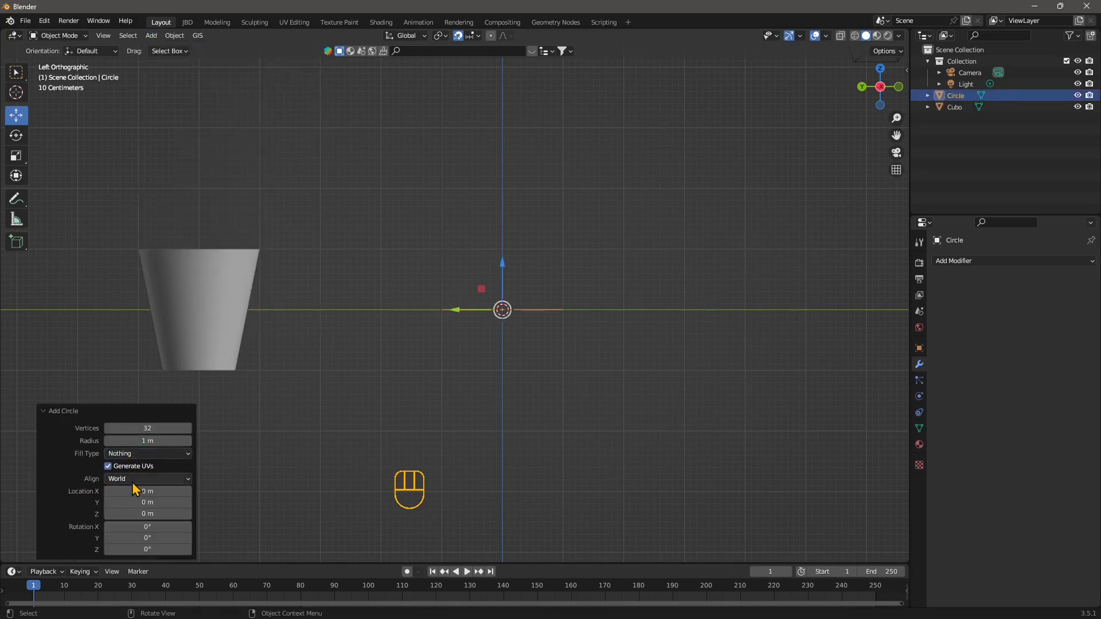
{"action": "left_click", "coordinate": [132, 482]}
{"action": "left_click", "coordinate": [128, 505]}
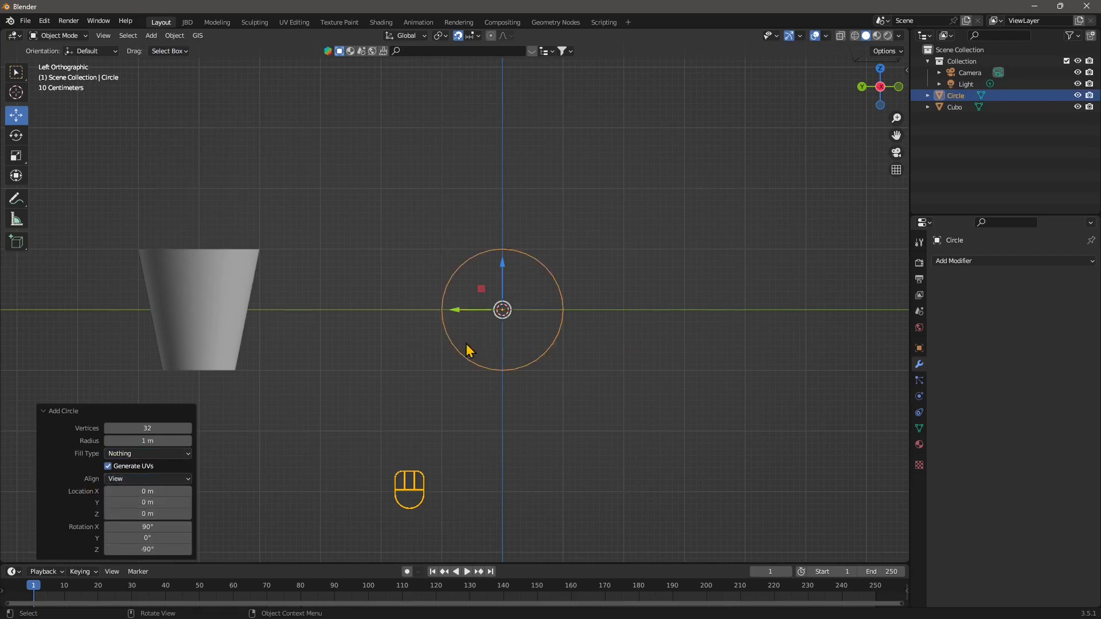
Step: Delete the vertices of the circle's upper-right arc, including those just past the Z axis, in Edit Mode
{"action": "left_click", "coordinate": [58, 35]}
{"action": "left_click", "coordinate": [54, 49]}
{"action": "scroll", "coordinate": [453, 311], "scroll_direction": "up", "scroll_amount": 2}
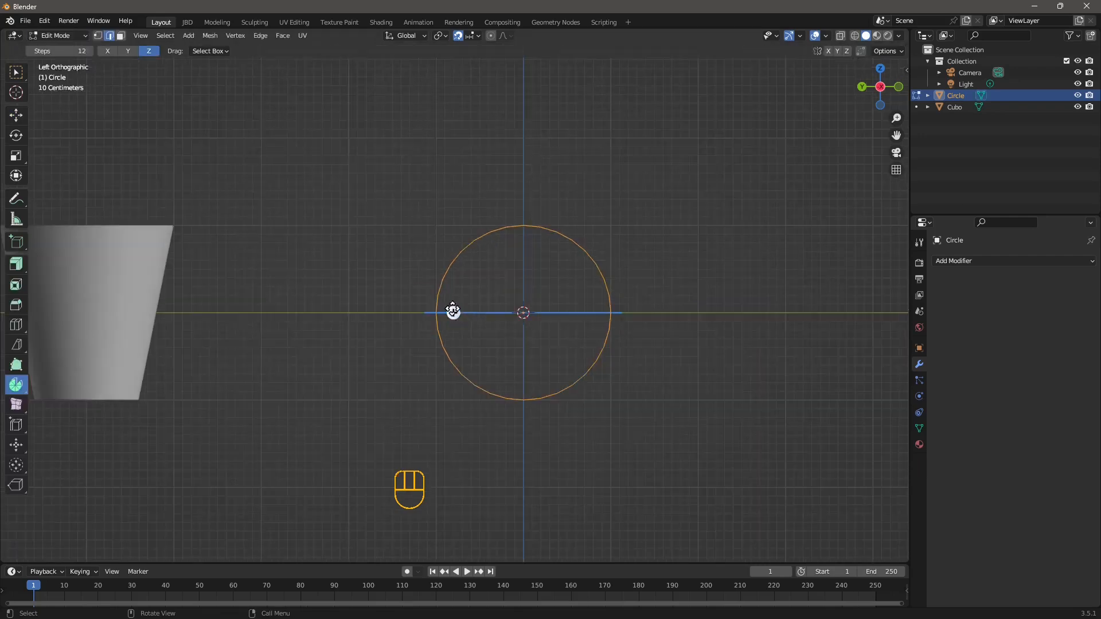
{"action": "left_click", "coordinate": [22, 122]}
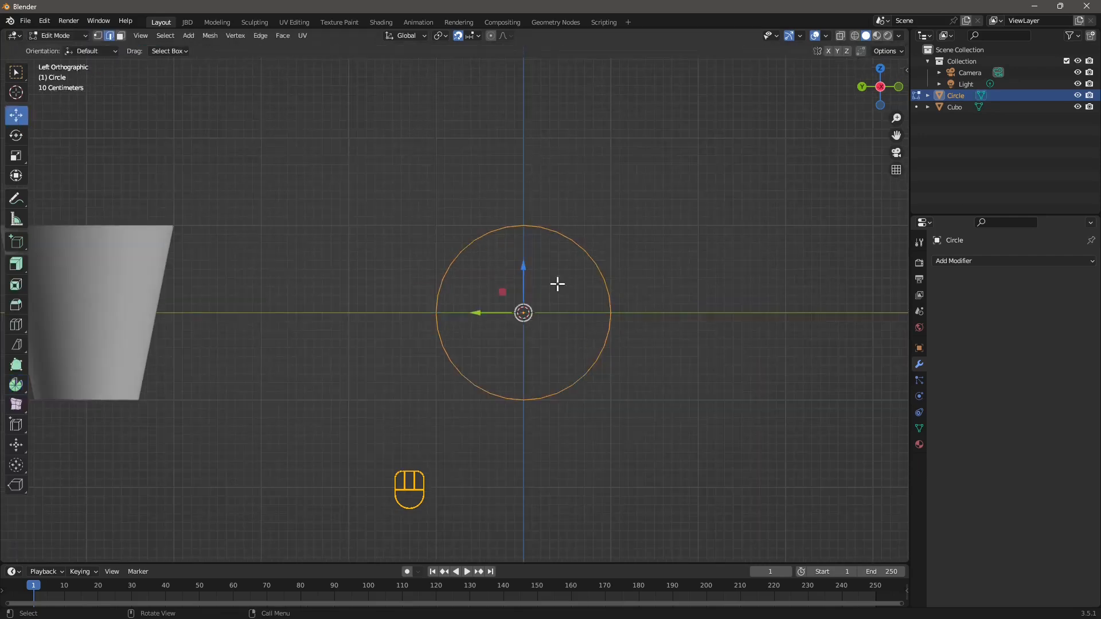
{"action": "left_click", "coordinate": [100, 36]}
{"action": "middle_click_drag", "start_coordinate": [578, 356], "coordinate": [555, 335], "text": "shift"}
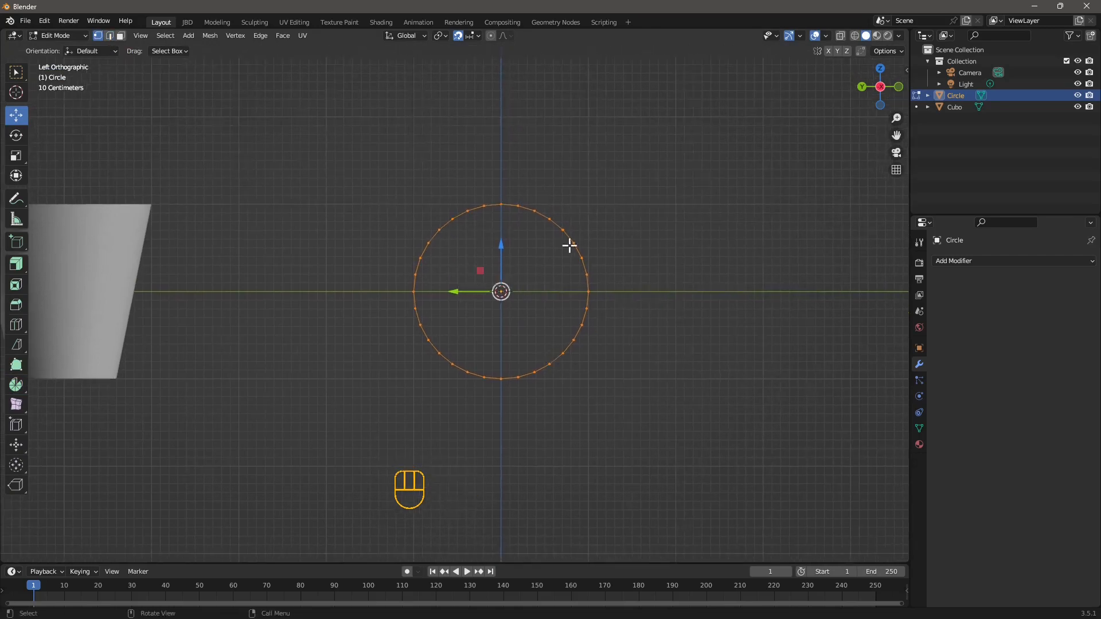
{"action": "left_click_drag", "start_coordinate": [655, 167], "coordinate": [453, 287]}
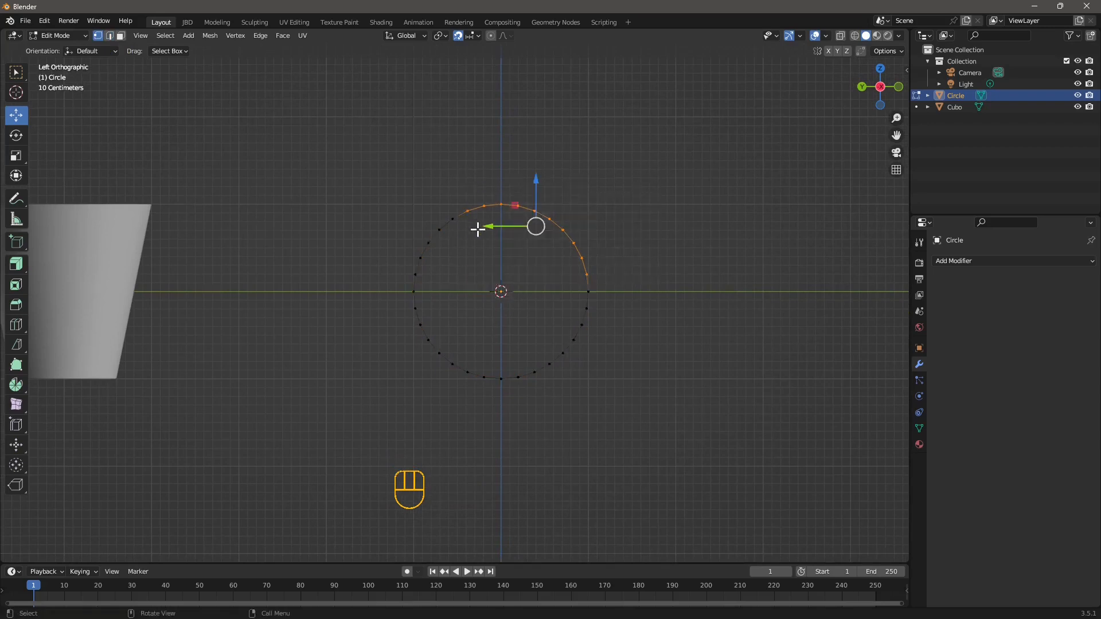
{"action": "key", "text": "x"}
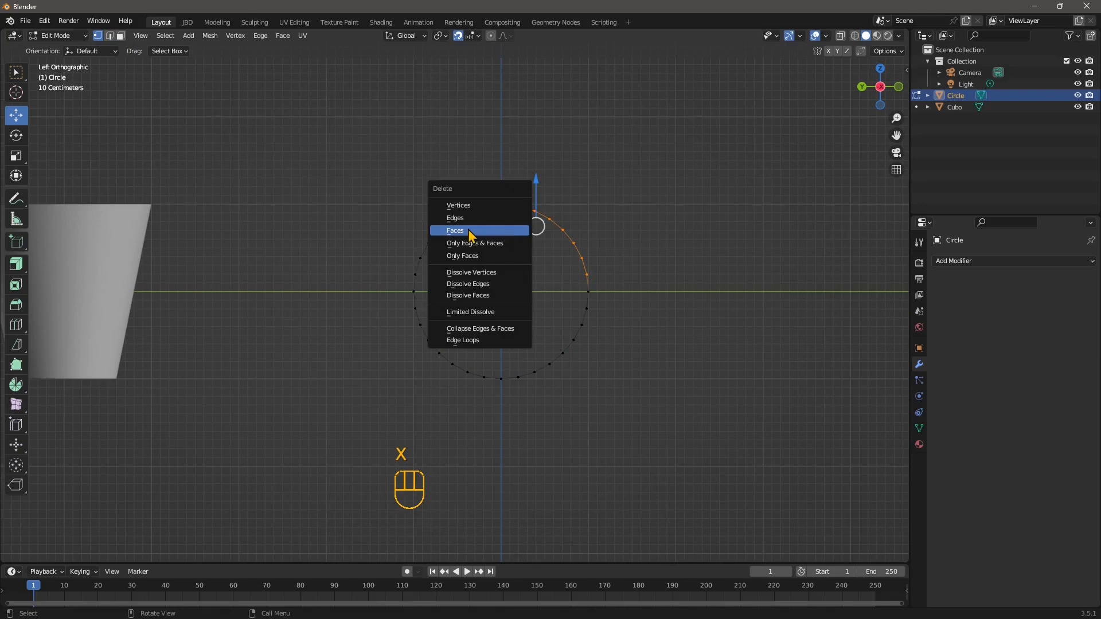
{"action": "left_click", "coordinate": [447, 218]}
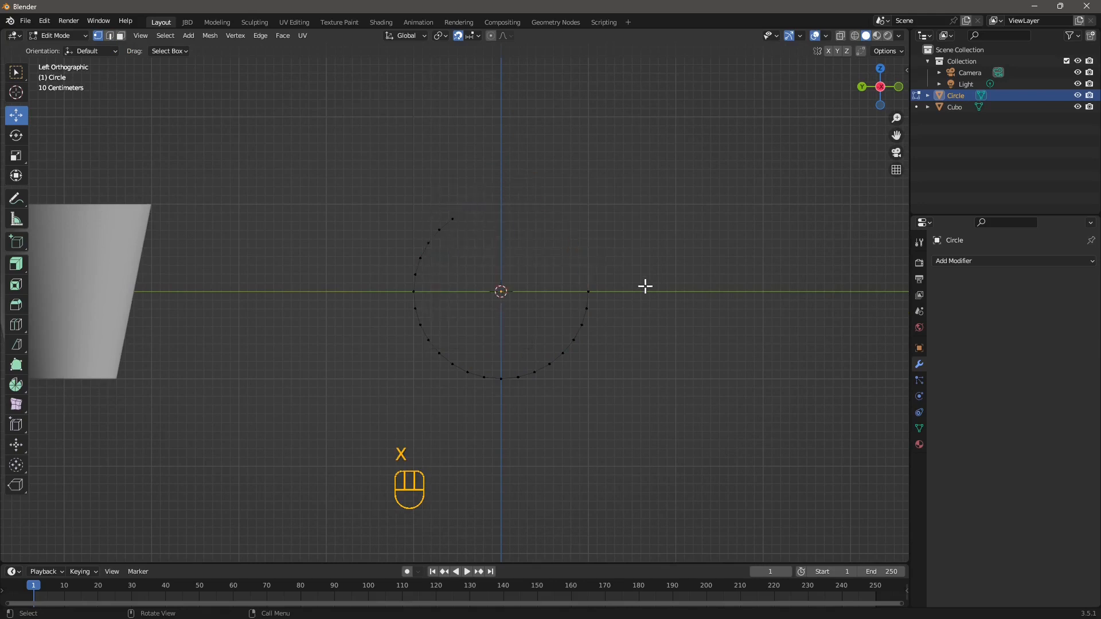
Step: Delete the vertices of the circle's lower-right arc, keeping the one on the Z axis
{"action": "left_click_drag", "start_coordinate": [612, 265], "coordinate": [559, 376]}
{"action": "key", "text": "x"}
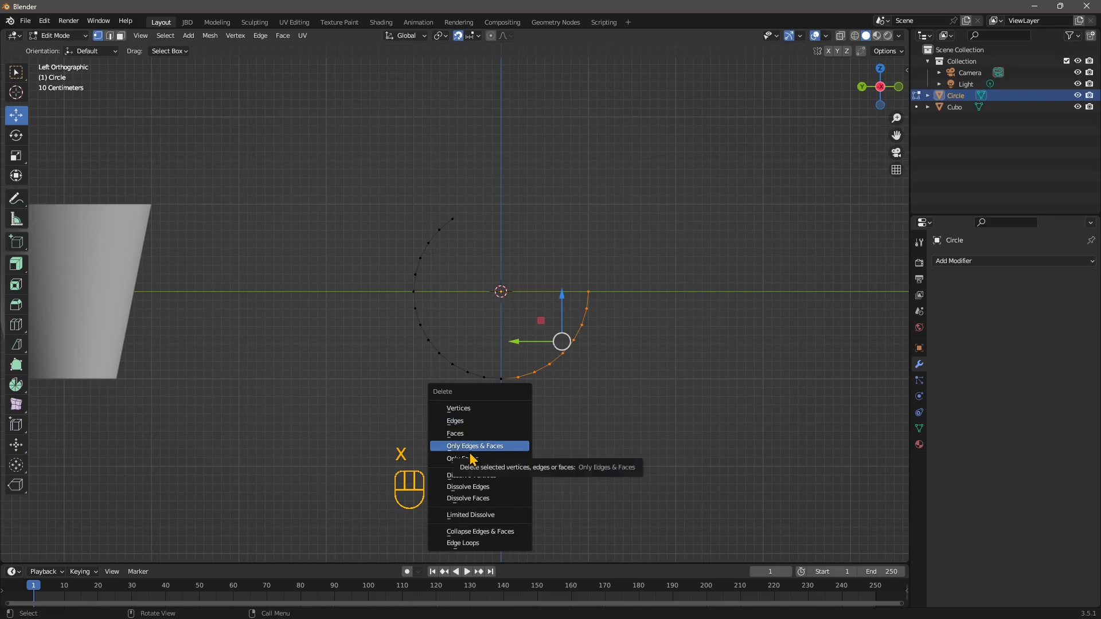
{"action": "left_click", "coordinate": [464, 409]}
Step: Pull the open profile's upper end vertex outward along the Y axis, away from the Z axis
{"action": "scroll", "coordinate": [488, 403], "scroll_direction": "up", "scroll_amount": 2}
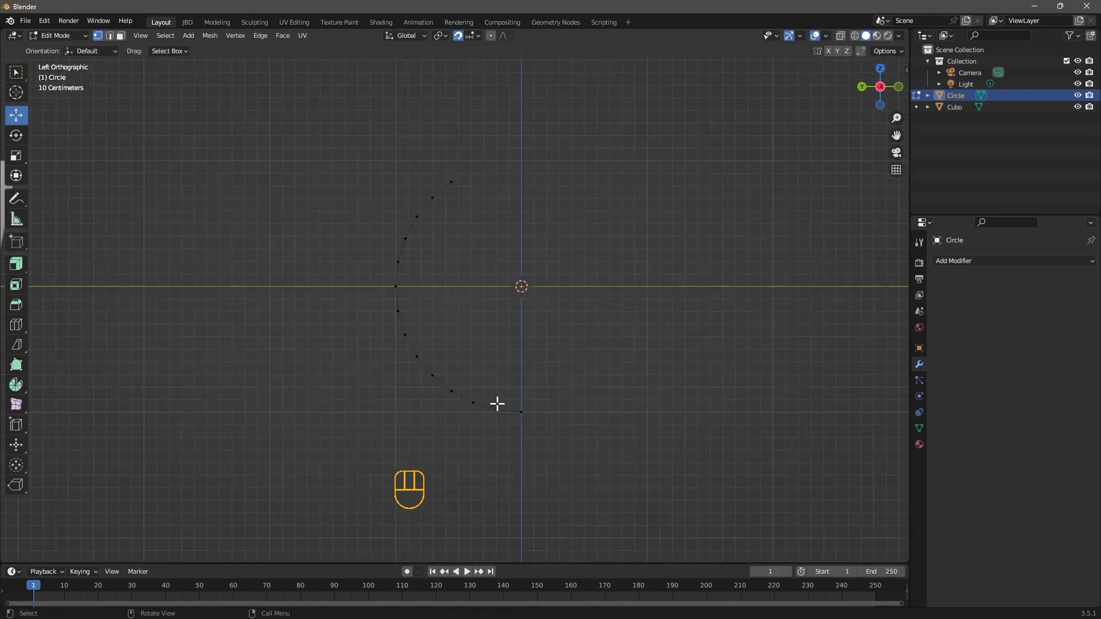
{"action": "left_click", "coordinate": [525, 412]}
{"action": "right_click", "coordinate": [451, 183], "text": "ctrl"}
{"action": "left_click_drag", "start_coordinate": [398, 182], "coordinate": [353, 197]}
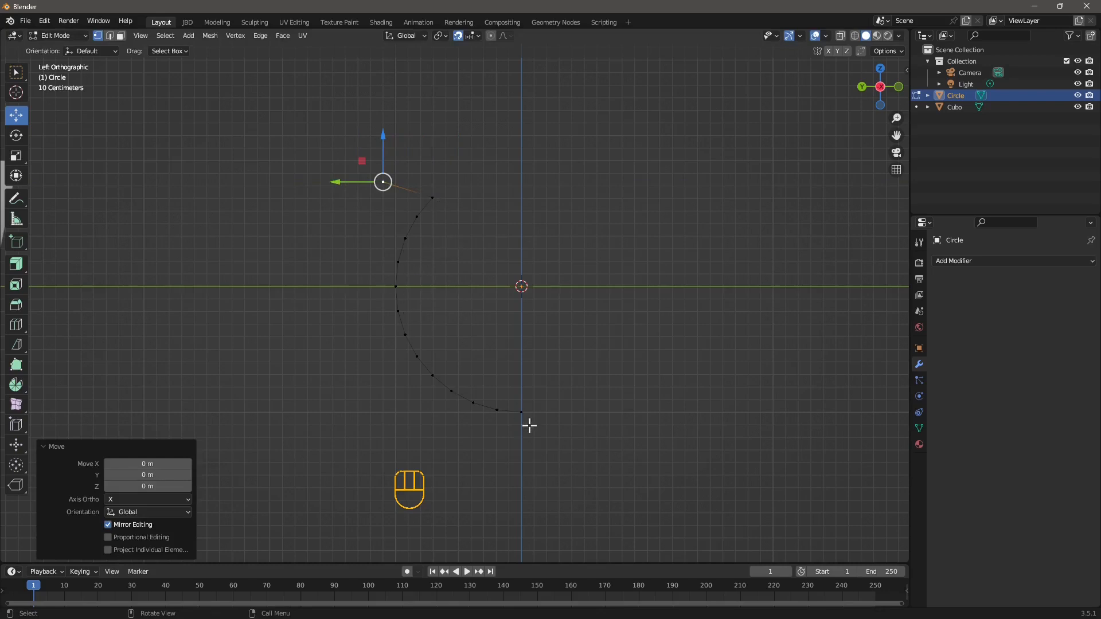
Step: Move the second vertex from the top down about 0.107 m with proportional editing enabled, using a proportional size of 0.61 m
{"action": "left_click", "coordinate": [429, 199]}
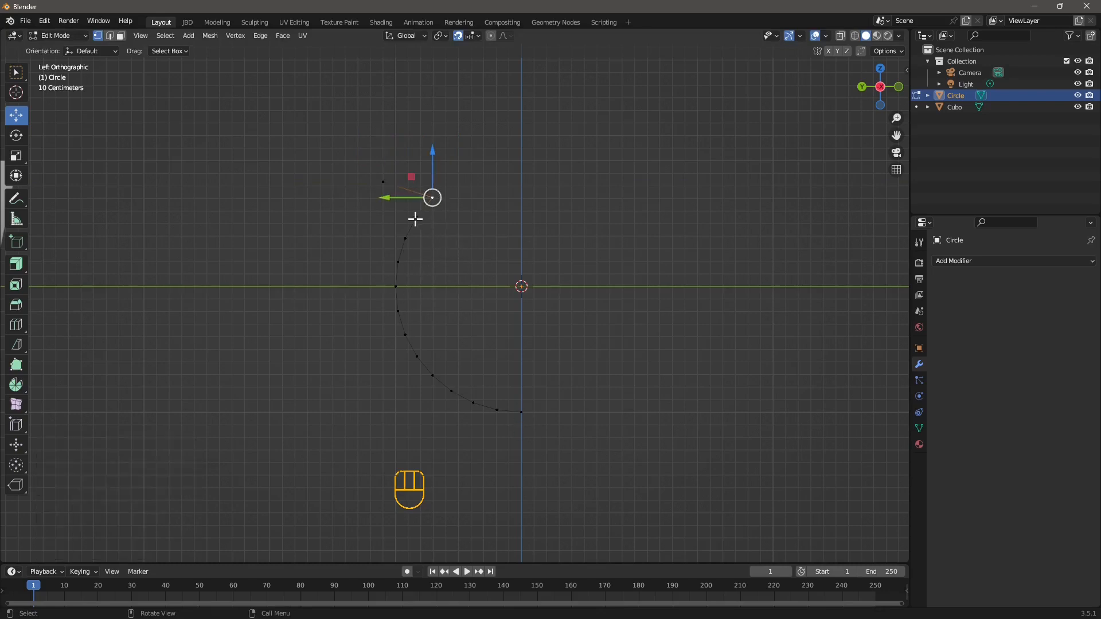
{"action": "left_click", "coordinate": [490, 36]}
{"action": "key", "text": "g"}
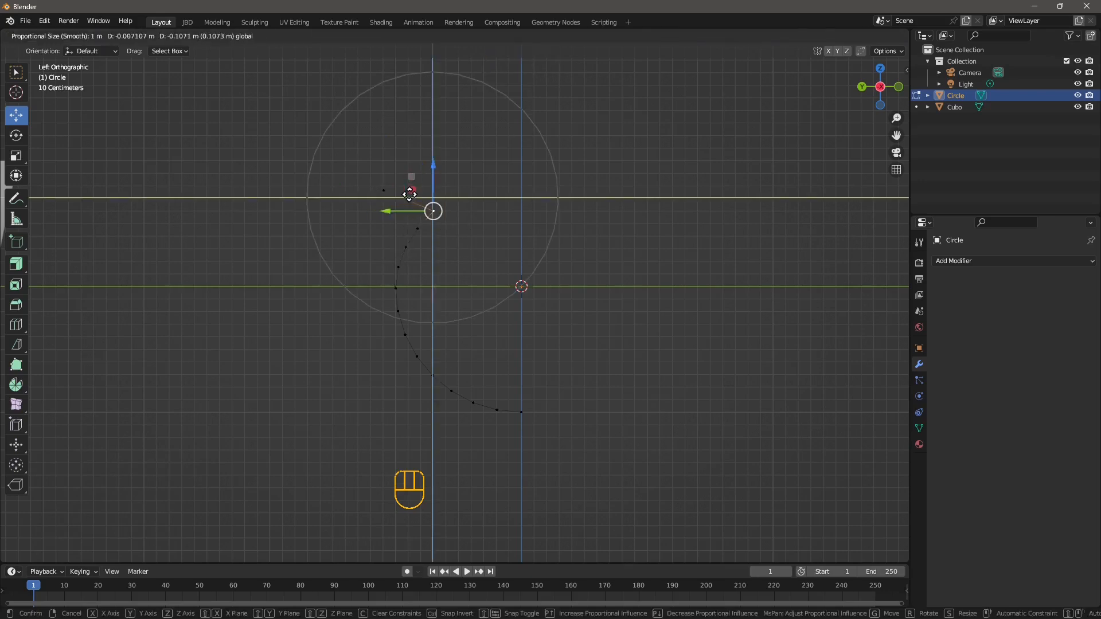
{"action": "left_click", "coordinate": [414, 195]}
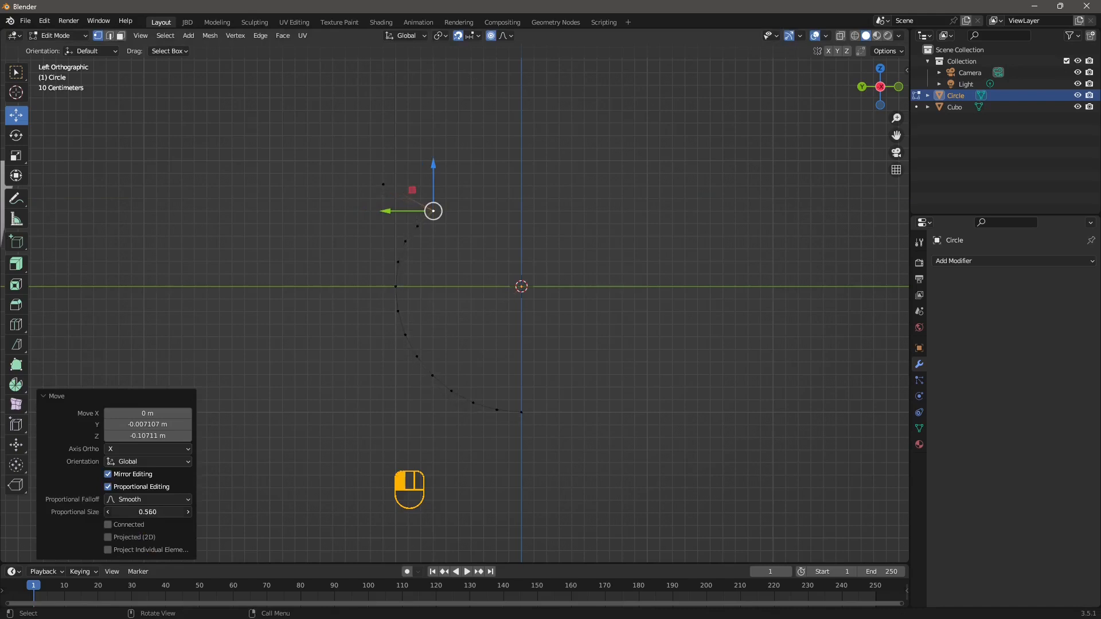
{"action": "left_click_drag", "start_coordinate": [147, 512], "coordinate": [155, 512]}
Step: Move the profile's widest vertex on the Y axis 0.4 m outward with proportional editing
{"action": "left_click", "coordinate": [393, 290]}
{"action": "key", "text": "g"}
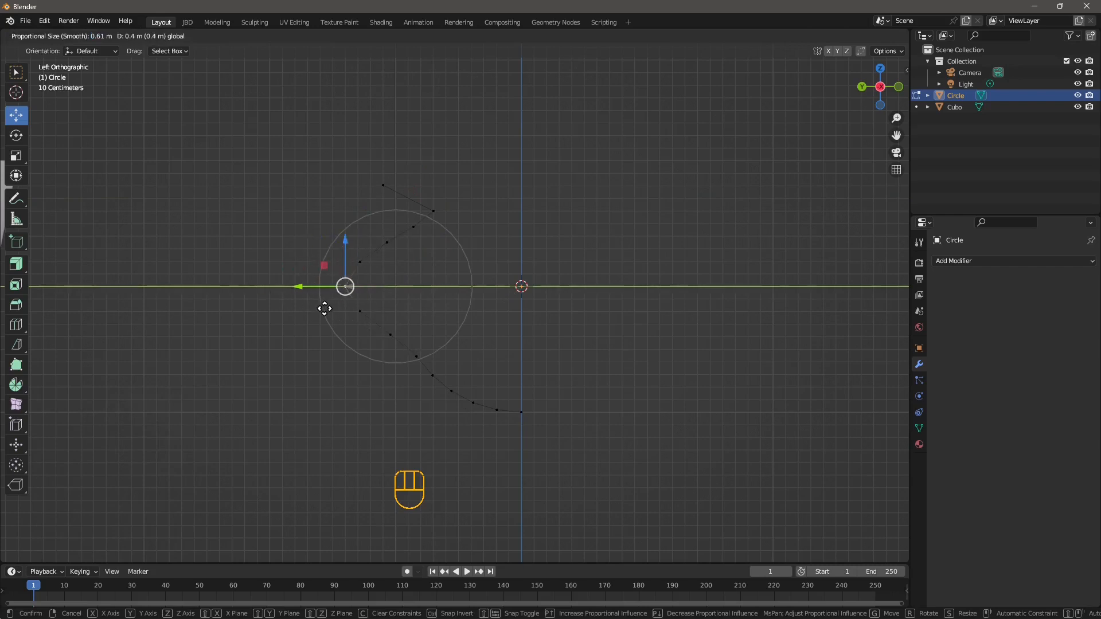
{"action": "left_click", "coordinate": [322, 308]}
Step: Pull the rim's end vertex farther outward, and move the third vertex from the base end outward to local X -1 m
{"action": "left_click", "coordinate": [389, 194]}
{"action": "left_click", "coordinate": [352, 185]}
{"action": "left_click_drag", "start_coordinate": [352, 185], "coordinate": [314, 186]}
{"action": "left_click", "coordinate": [474, 403]}
{"action": "left_click_drag", "start_coordinate": [438, 403], "coordinate": [363, 403]}
Step: Place the profile's bottom end vertex exactly on the Z axis by setting its local X coordinate to 0
{"action": "left_click", "coordinate": [500, 412]}
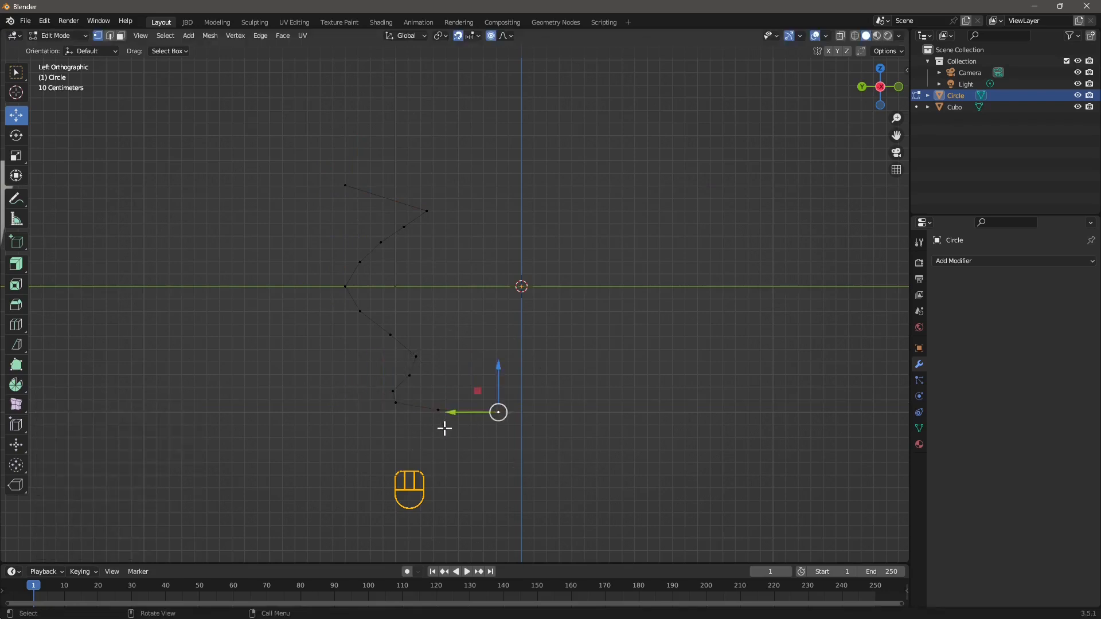
{"action": "scroll", "coordinate": [442, 435], "scroll_direction": "up", "scroll_amount": 3}
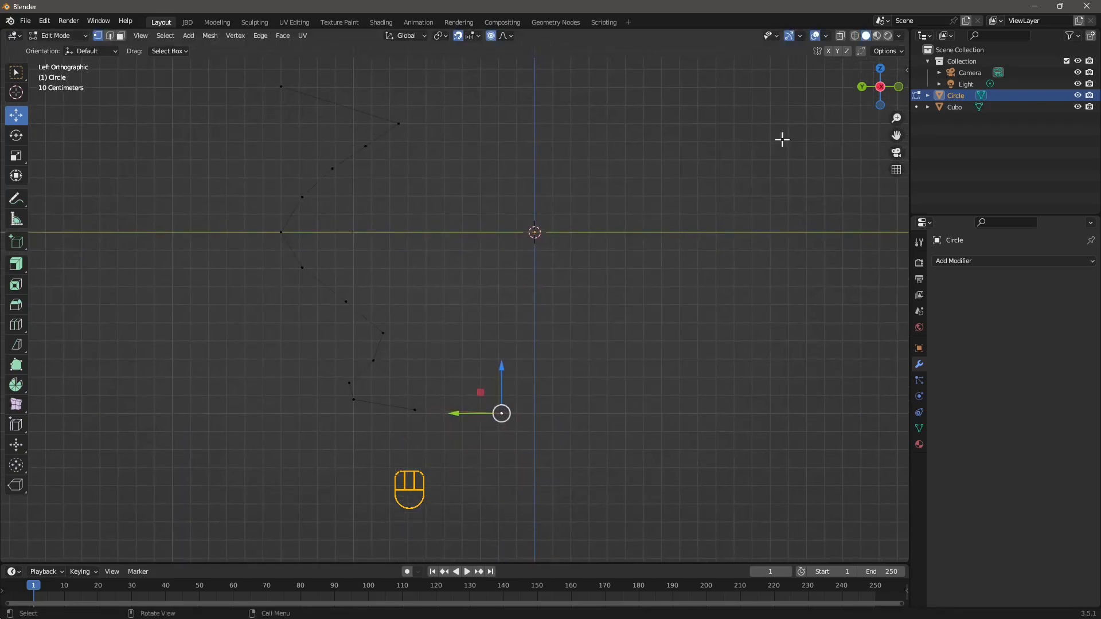
{"action": "left_click", "coordinate": [906, 70]}
{"action": "left_click", "coordinate": [902, 74]}
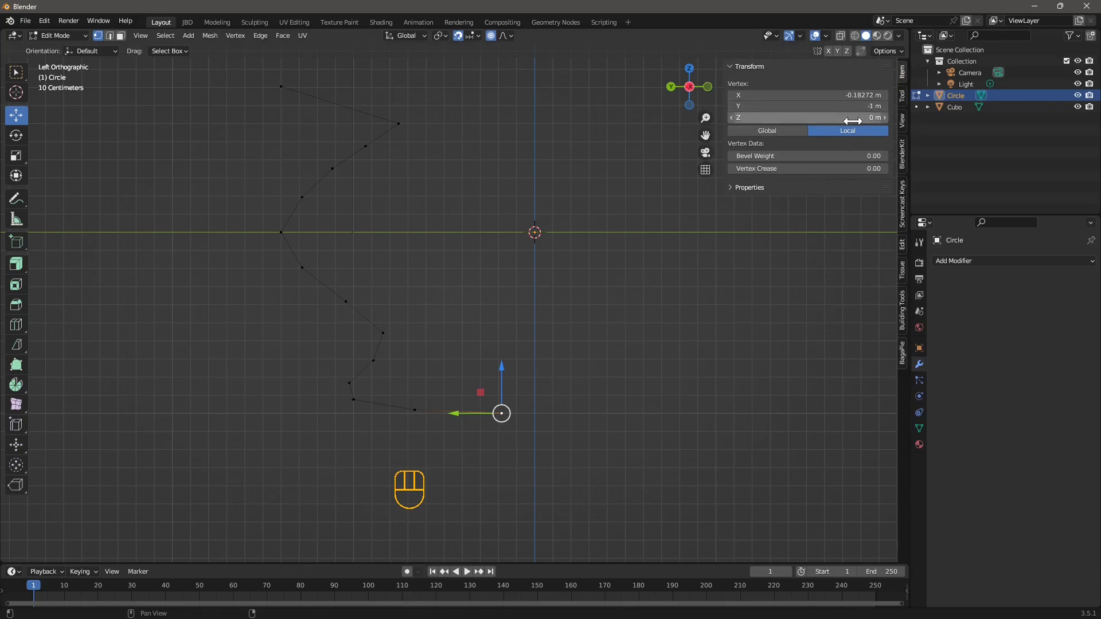
{"action": "left_click", "coordinate": [869, 106]}
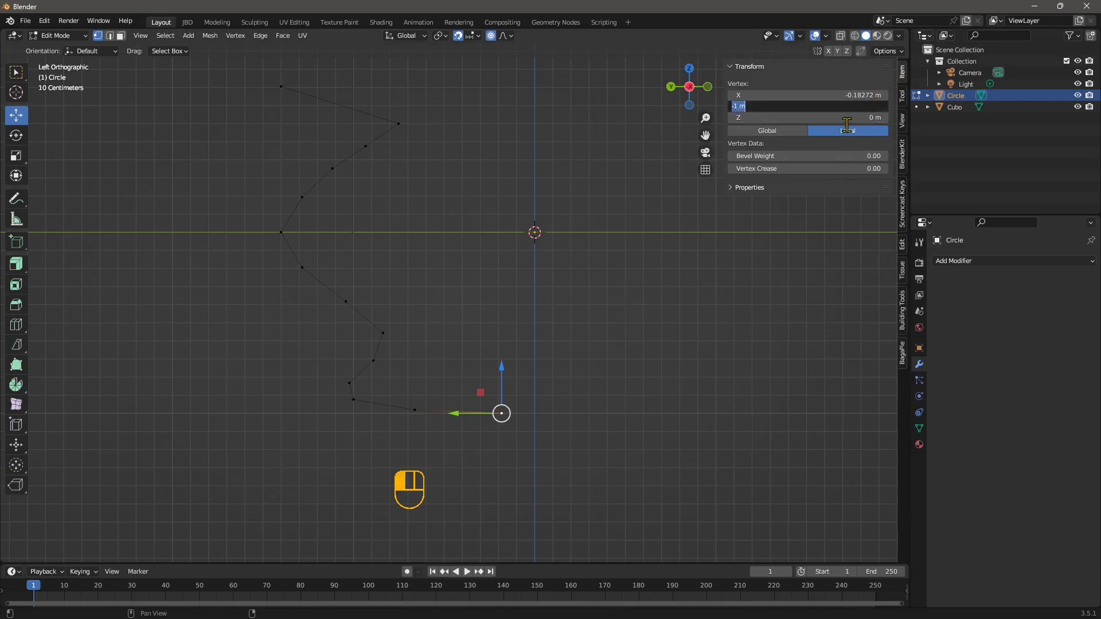
{"action": "left_click", "coordinate": [830, 96]}
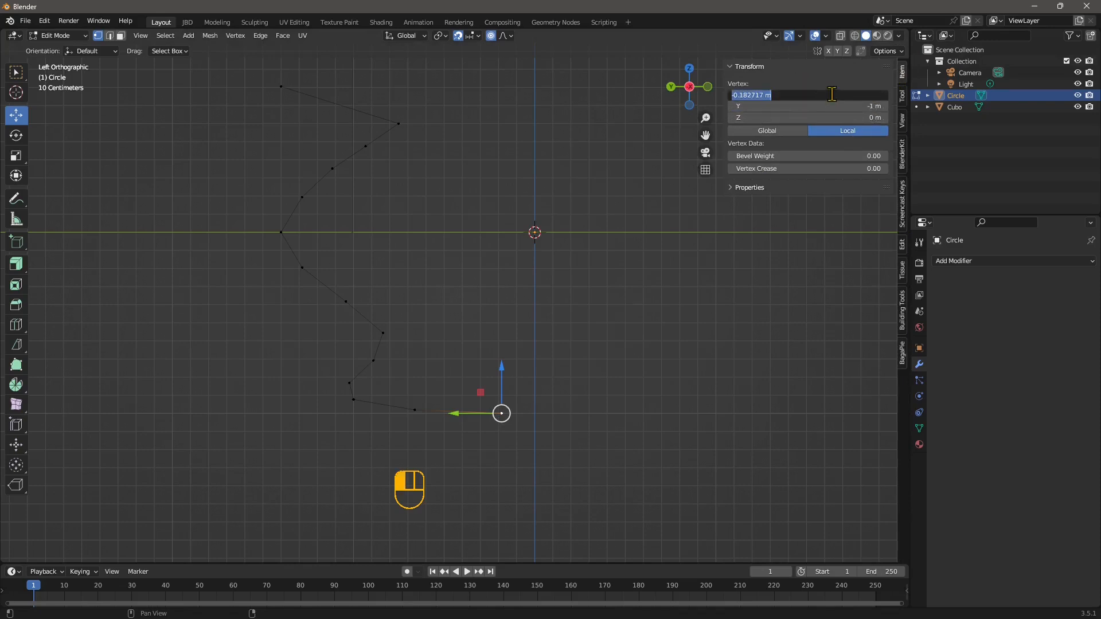
{"action": "type", "text": "0"}
{"action": "key", "text": "Return"}
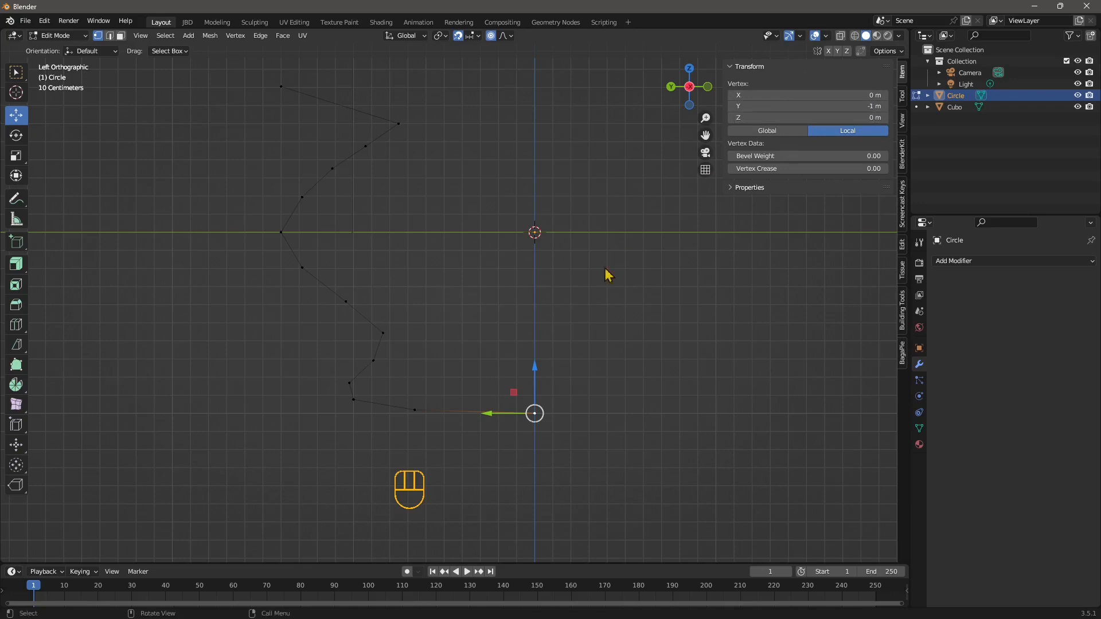
Step: Set the local Y coordinate of the vertex beside the bottom end vertex to -1 m to flatten the base
{"action": "left_click", "coordinate": [415, 410]}
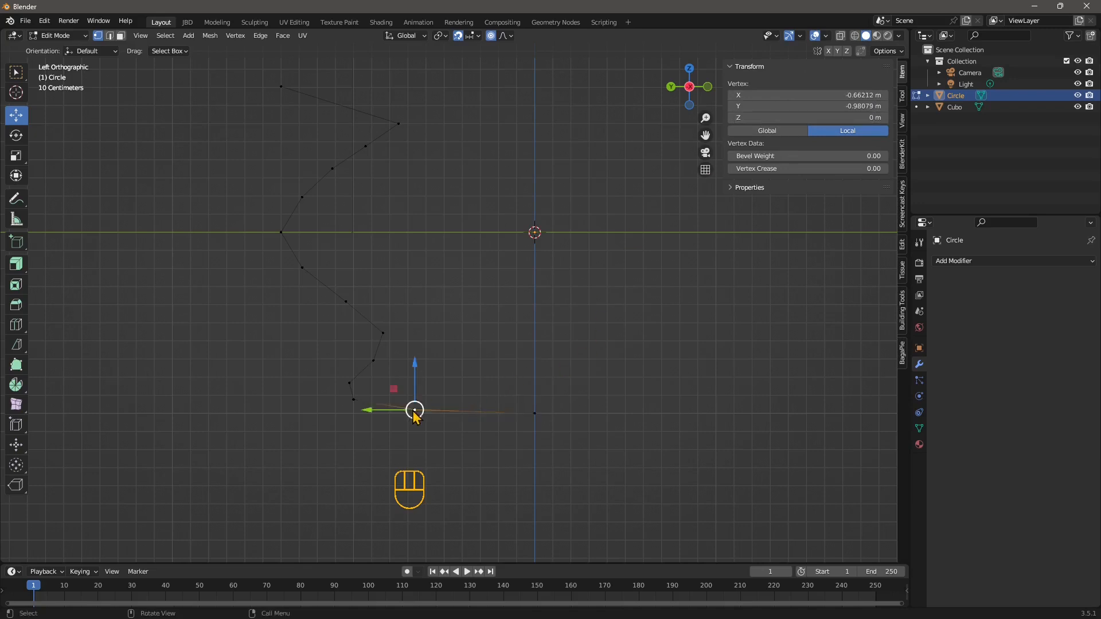
{"action": "left_click", "coordinate": [863, 107]}
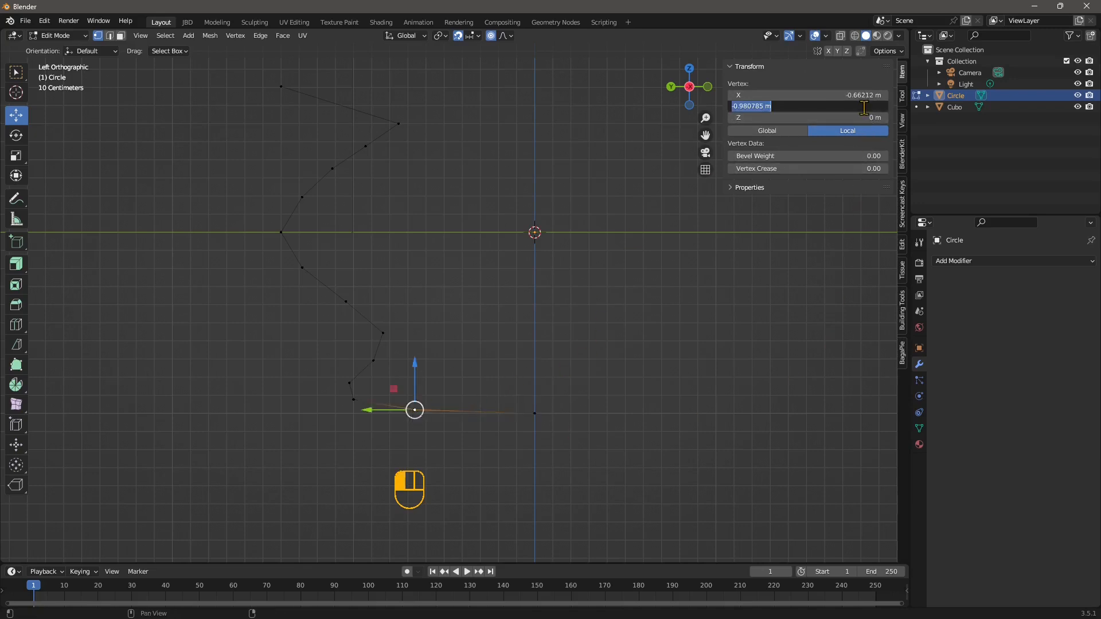
{"action": "type", "text": "-1"}
{"action": "key", "text": "Return"}
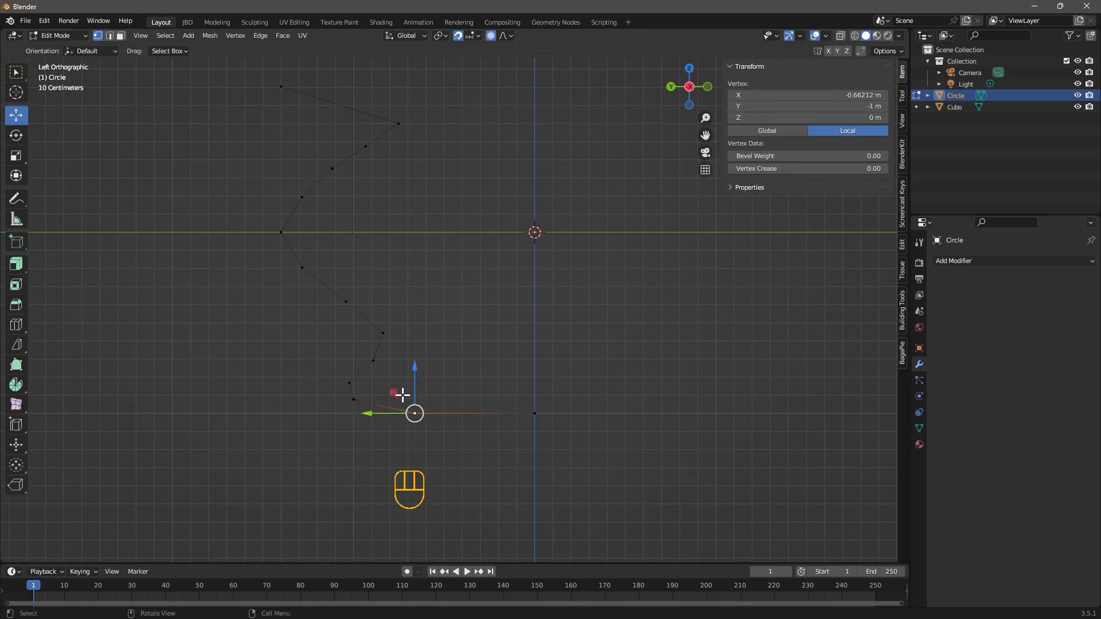
Step: Try moving the outer foot vertex slightly inward and upward with proportional editing
{"action": "left_click", "coordinate": [353, 402]}
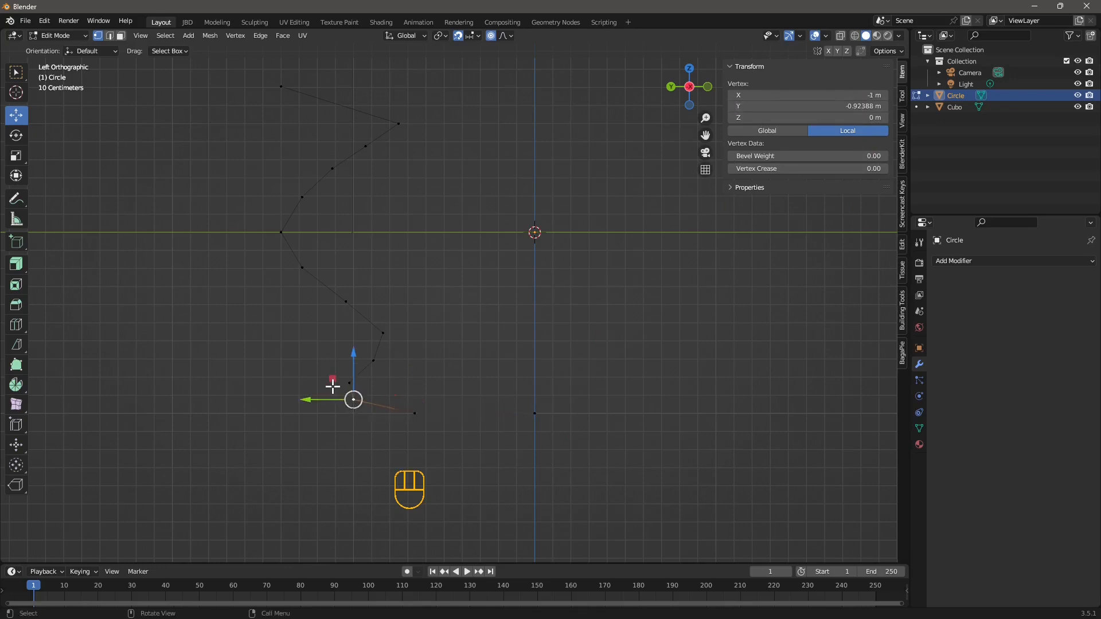
{"action": "key", "text": "g"}
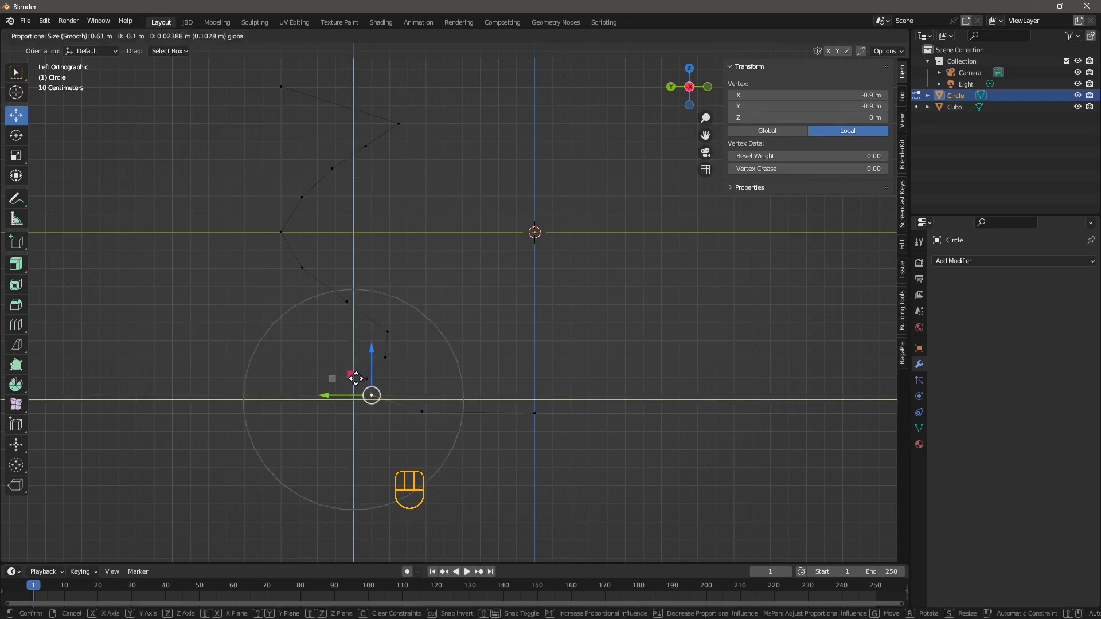
{"action": "left_click", "coordinate": [332, 374]}
{"action": "key", "text": "ctrl+z"}
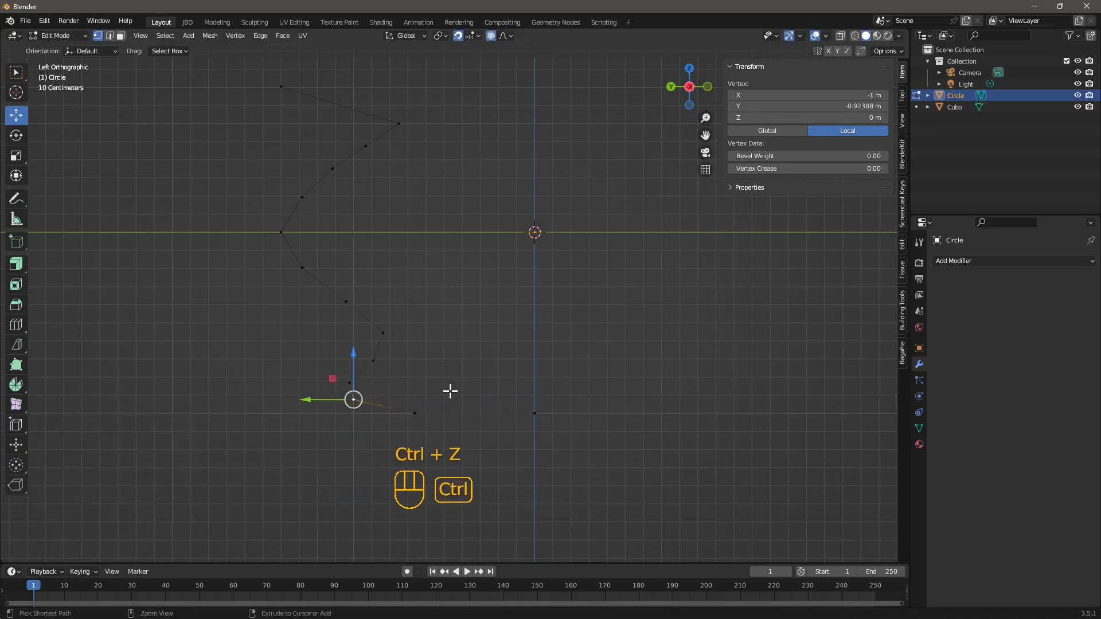
Step: Move the vertex below the bulge to local X -1.1 m, Y -0.3 m, and the waist vertex to X -0.3 m, Y -0.6 m
{"action": "scroll", "coordinate": [421, 250], "scroll_direction": "down", "scroll_amount": 2}
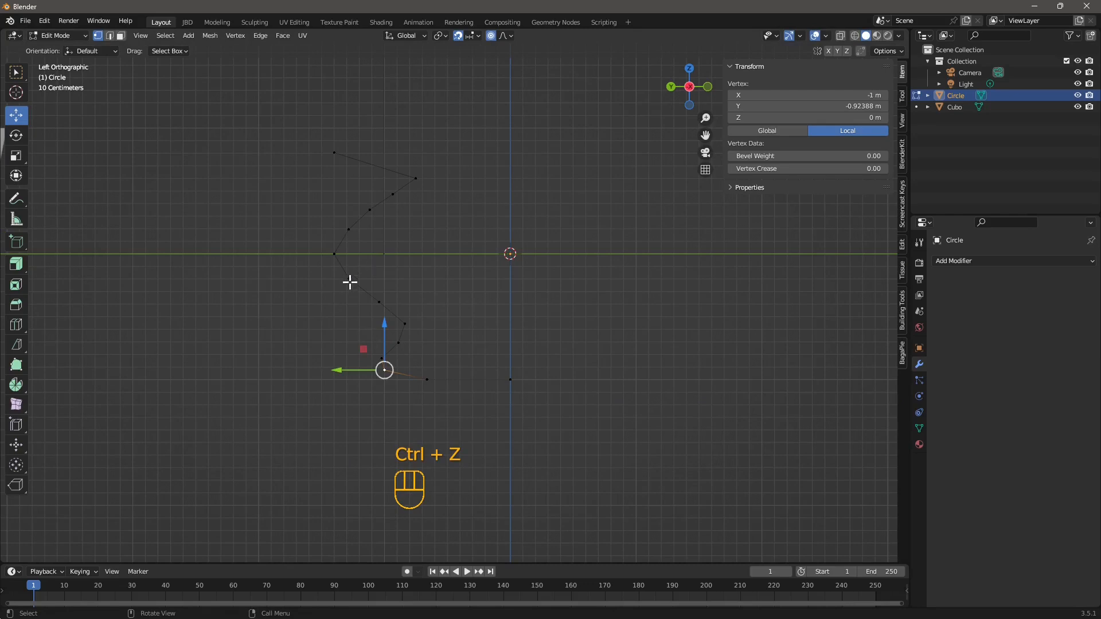
{"action": "left_click", "coordinate": [350, 280]}
{"action": "key", "text": "g"}
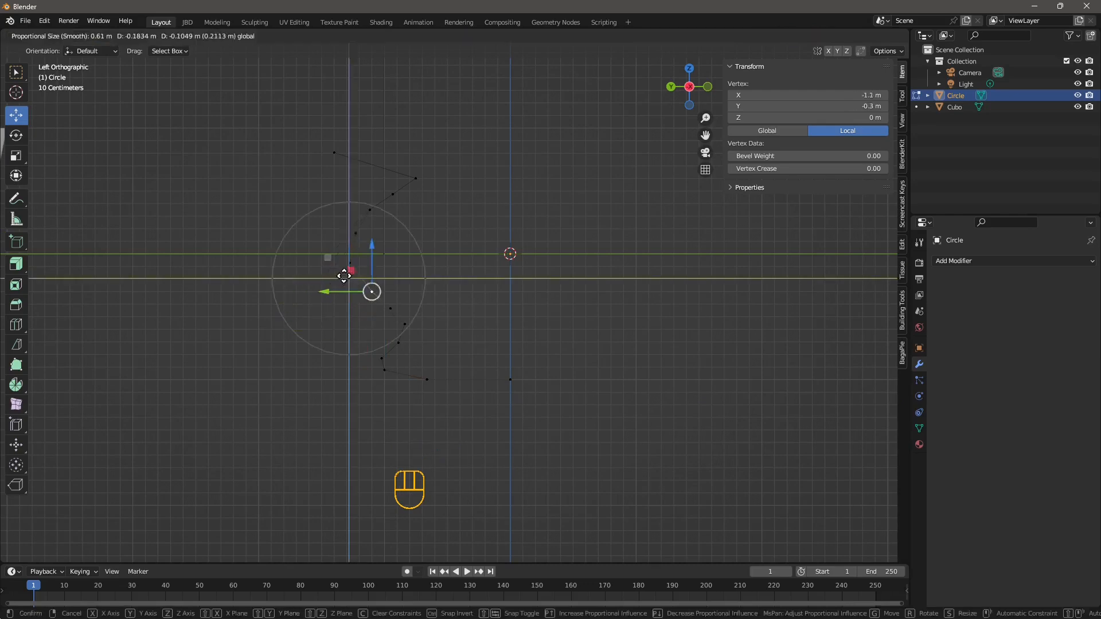
{"action": "left_click", "coordinate": [344, 277]}
{"action": "left_click", "coordinate": [405, 327]}
{"action": "key", "text": "g"}
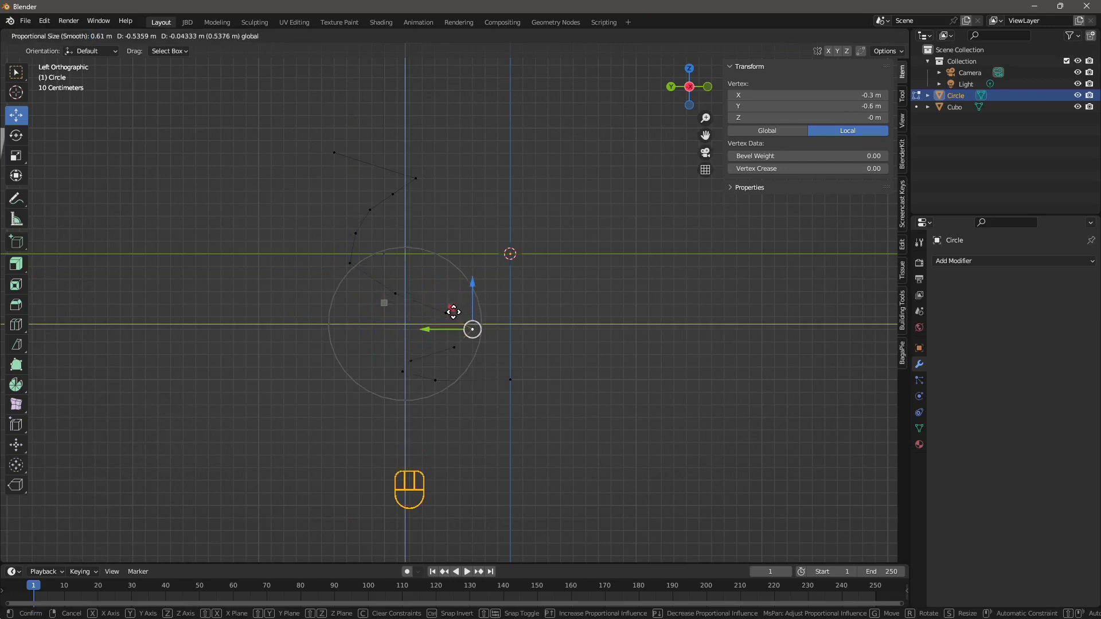
{"action": "left_click", "coordinate": [453, 309]}
Step: Move the bulge's widest vertex inward to about local X -1.1 m, Y -0.1 m with proportional editing
{"action": "left_click", "coordinate": [367, 251]}
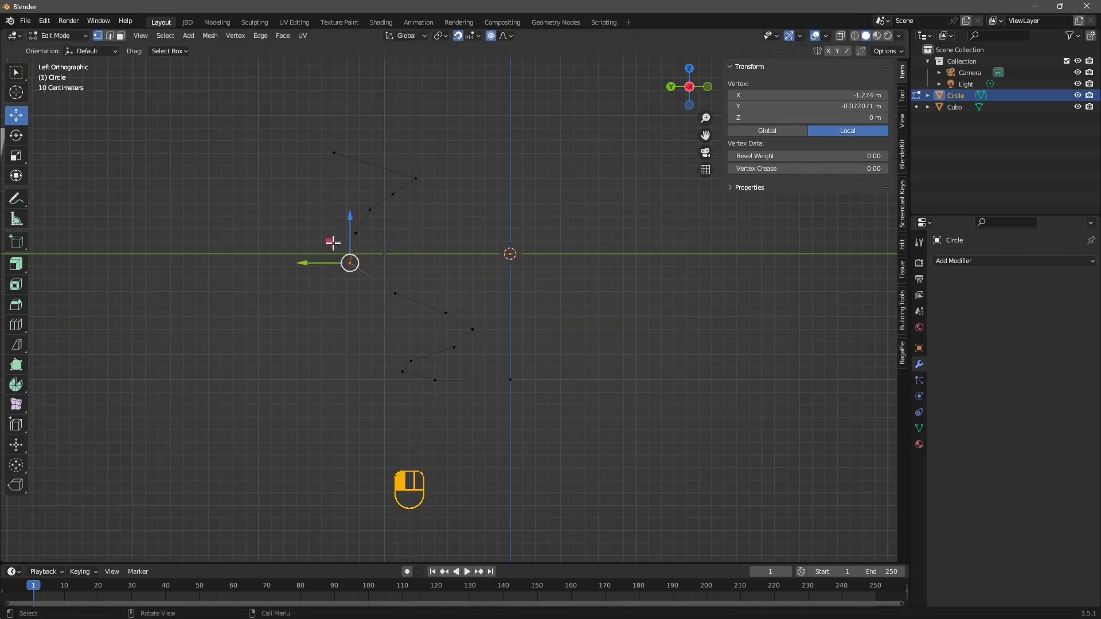
{"action": "key", "text": "g"}
{"action": "left_click", "coordinate": [369, 253]}
Step: Move the two neck vertices and the rim's end vertex inward toward the Z axis with proportional editing
{"action": "left_click_drag", "start_coordinate": [431, 163], "coordinate": [395, 202]}
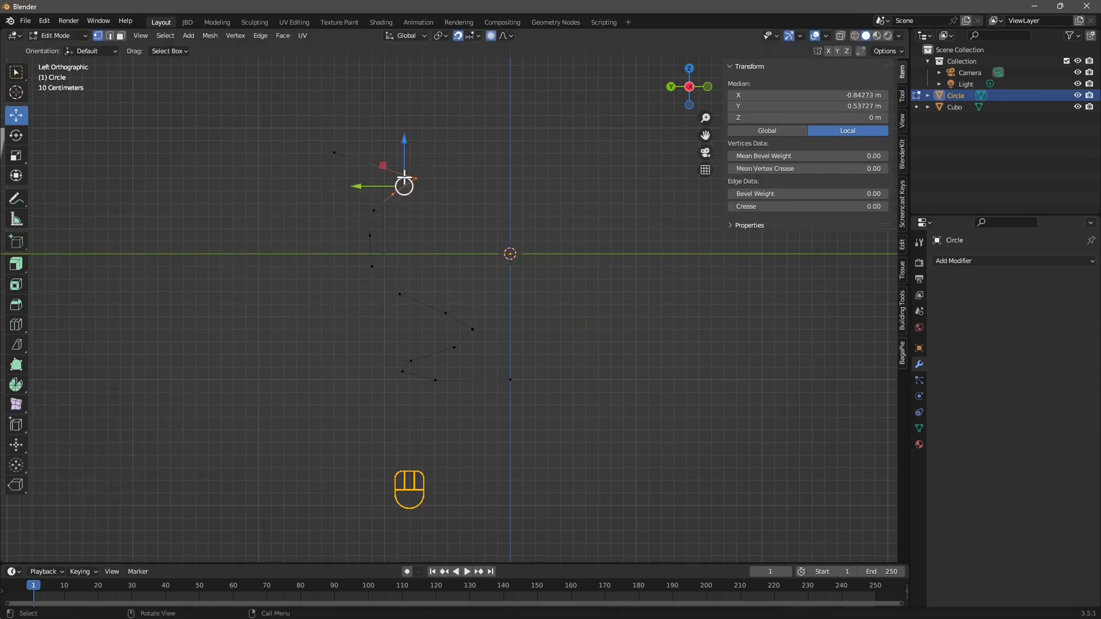
{"action": "key", "text": "g"}
{"action": "left_click", "coordinate": [424, 178]}
{"action": "left_click_drag", "start_coordinate": [352, 136], "coordinate": [289, 188]}
{"action": "key", "text": "g"}
{"action": "left_click", "coordinate": [369, 245]}
Step: Move the widest vertex to local X -0.9 m, Y -0.1 m, and the vertex above the waist to X -0.6 m, Y -0.6 m
{"action": "left_click", "coordinate": [357, 290]}
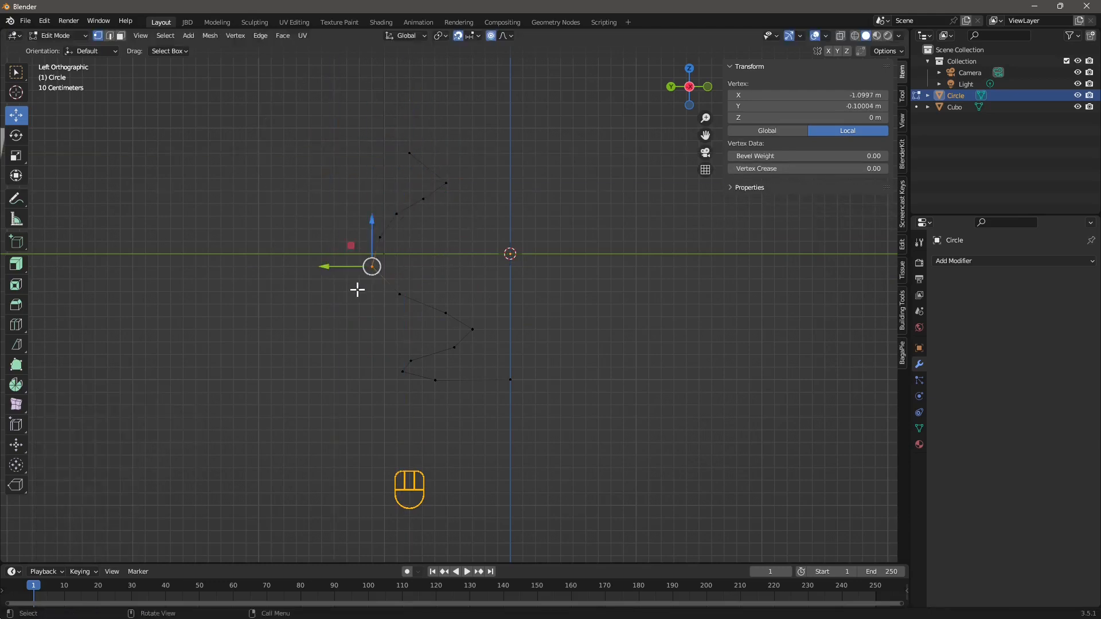
{"action": "key", "text": "g"}
{"action": "left_click", "coordinate": [388, 253]}
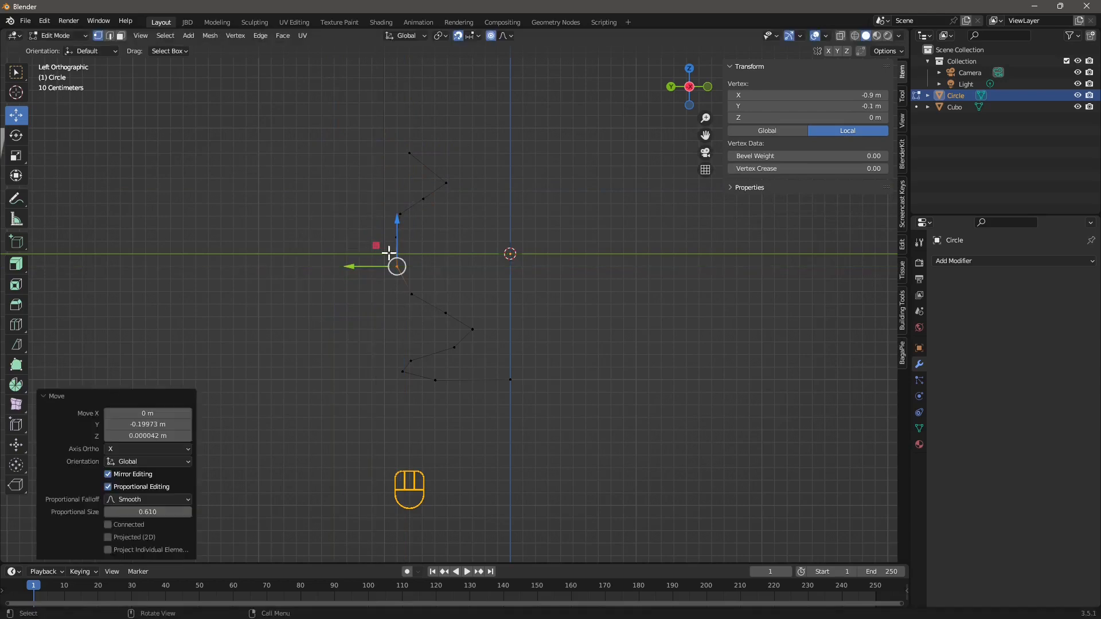
{"action": "left_click", "coordinate": [447, 312]}
{"action": "key", "text": "g"}
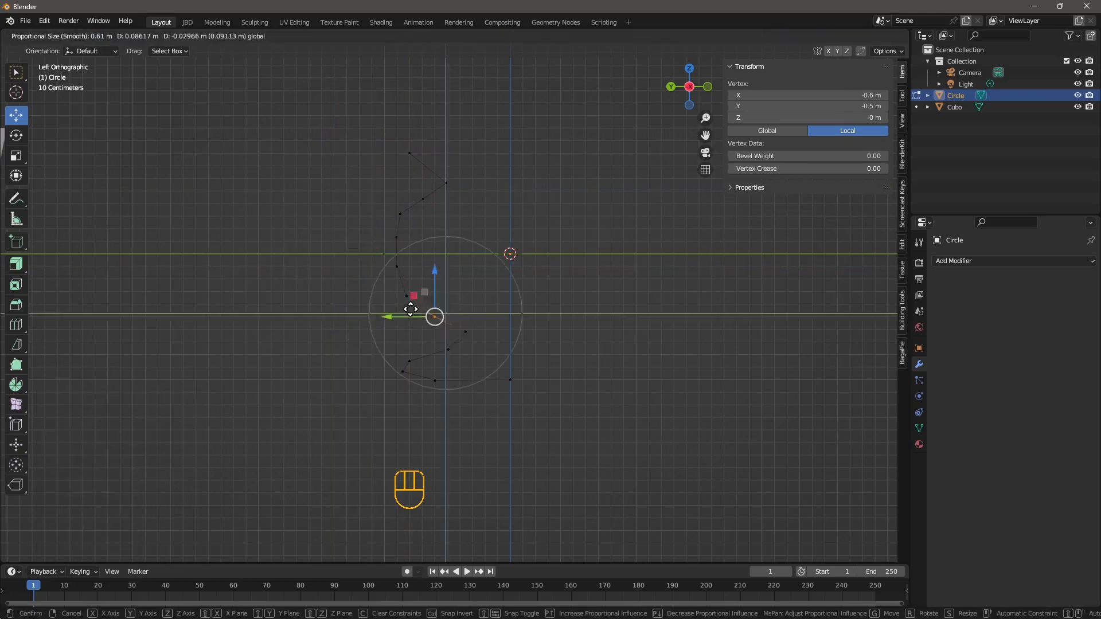
{"action": "left_click", "coordinate": [404, 317]}
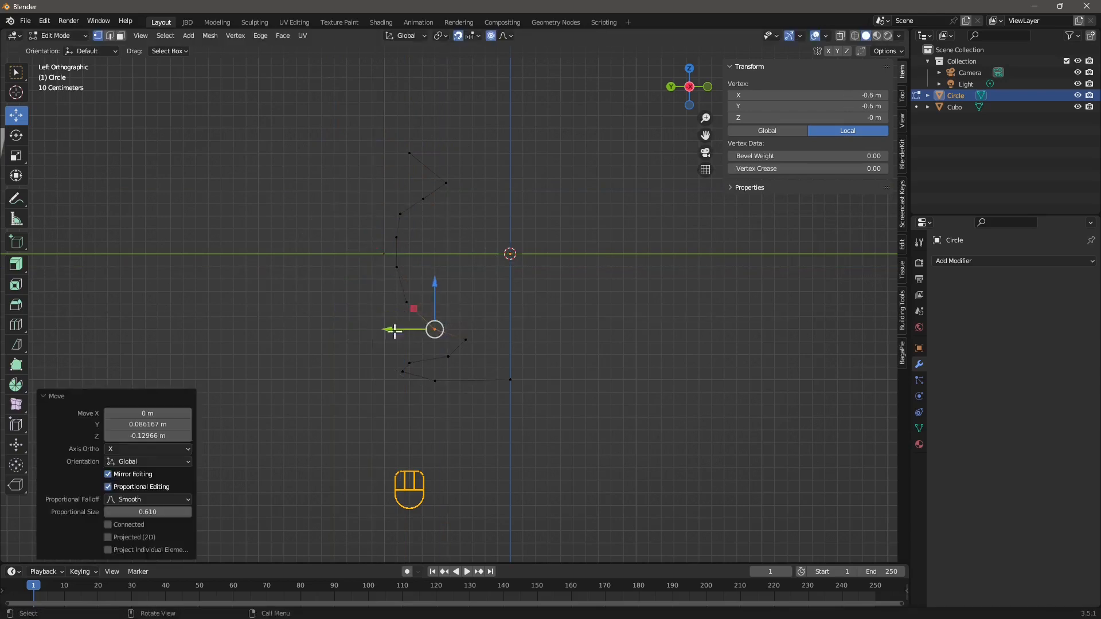
Step: Turn off proportional editing, lower the outer foot vertex to the base line, and move the vertex above it inward to local X -0.6 m
{"action": "left_click", "coordinate": [401, 374]}
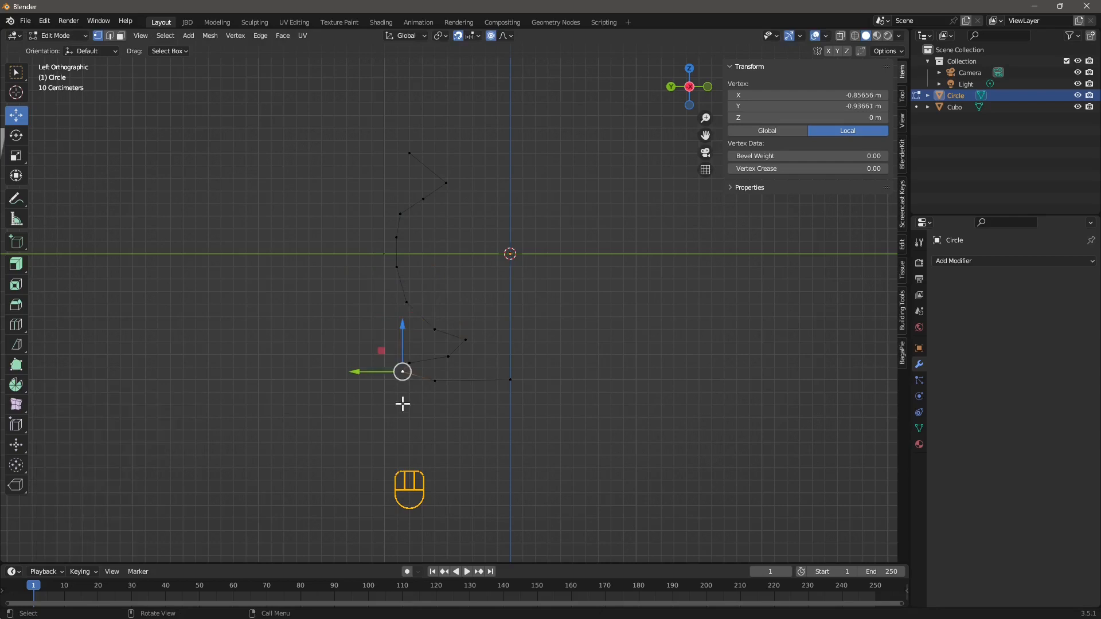
{"action": "left_click", "coordinate": [498, 39]}
{"action": "left_click", "coordinate": [494, 39]}
{"action": "left_click", "coordinate": [492, 39]}
{"action": "scroll", "coordinate": [455, 402], "scroll_direction": "up", "scroll_amount": 2}
{"action": "left_click_drag", "start_coordinate": [378, 352], "coordinate": [398, 390]}
{"action": "left_click", "coordinate": [390, 390]}
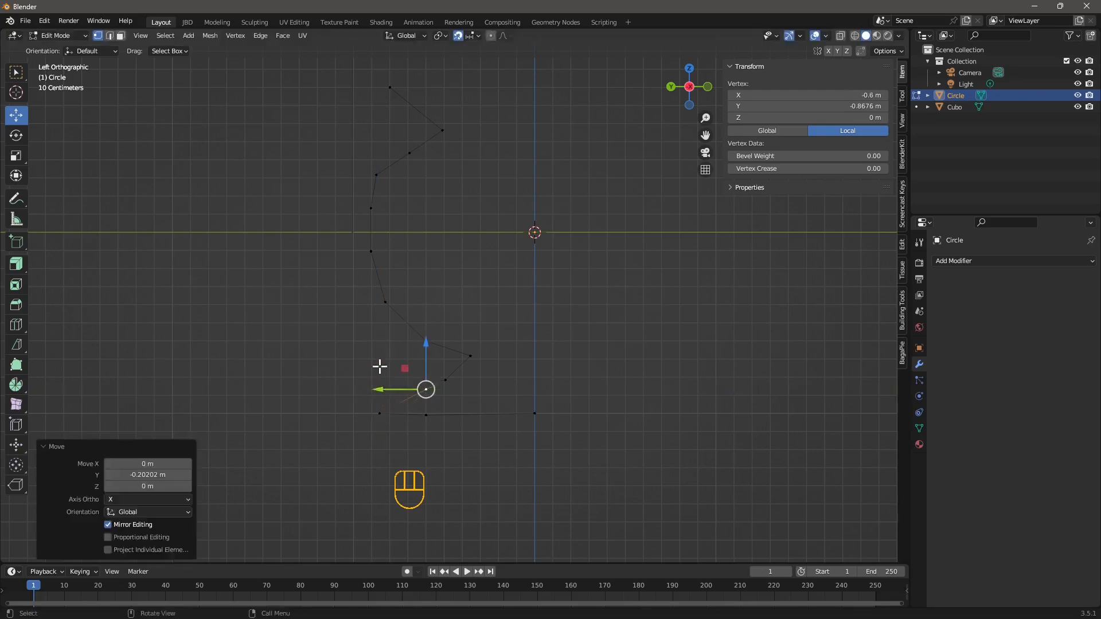
{"action": "left_click", "coordinate": [422, 325]}
Step: Move the rim's end vertex farther outward and upward, and clear the selection
{"action": "scroll", "coordinate": [394, 322], "scroll_direction": "down", "scroll_amount": 3}
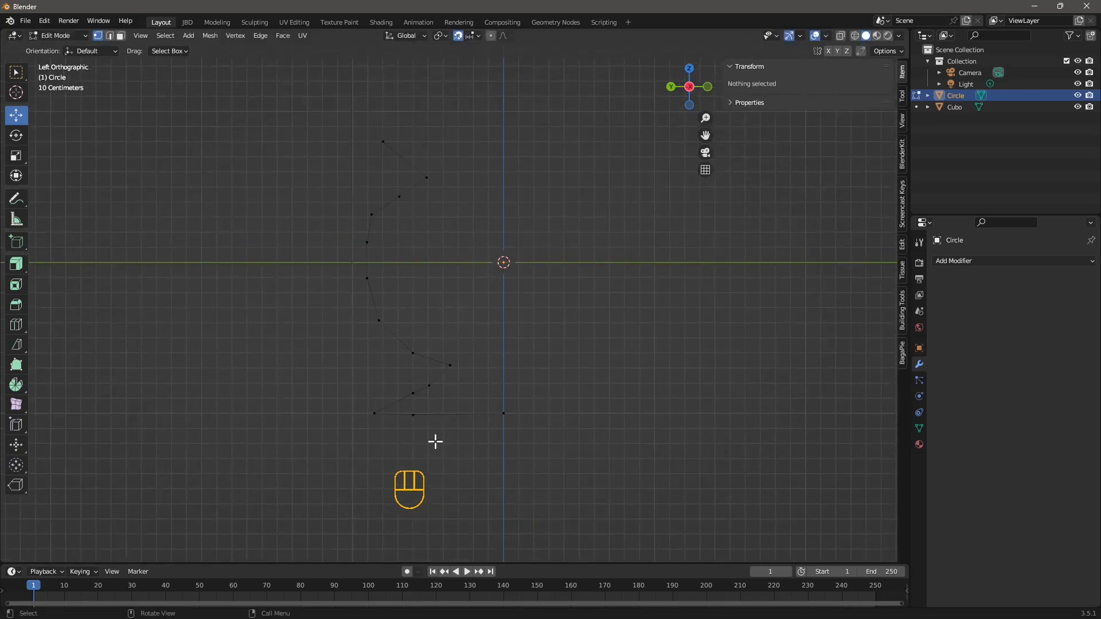
{"action": "left_click", "coordinate": [407, 190]}
{"action": "left_click_drag", "start_coordinate": [383, 171], "coordinate": [376, 156]}
{"action": "left_click", "coordinate": [380, 214]}
Step: Select the whole vessel profile and spin it around the Z axis with 10 steps
{"action": "middle_click_drag", "start_coordinate": [400, 301], "coordinate": [476, 302]}
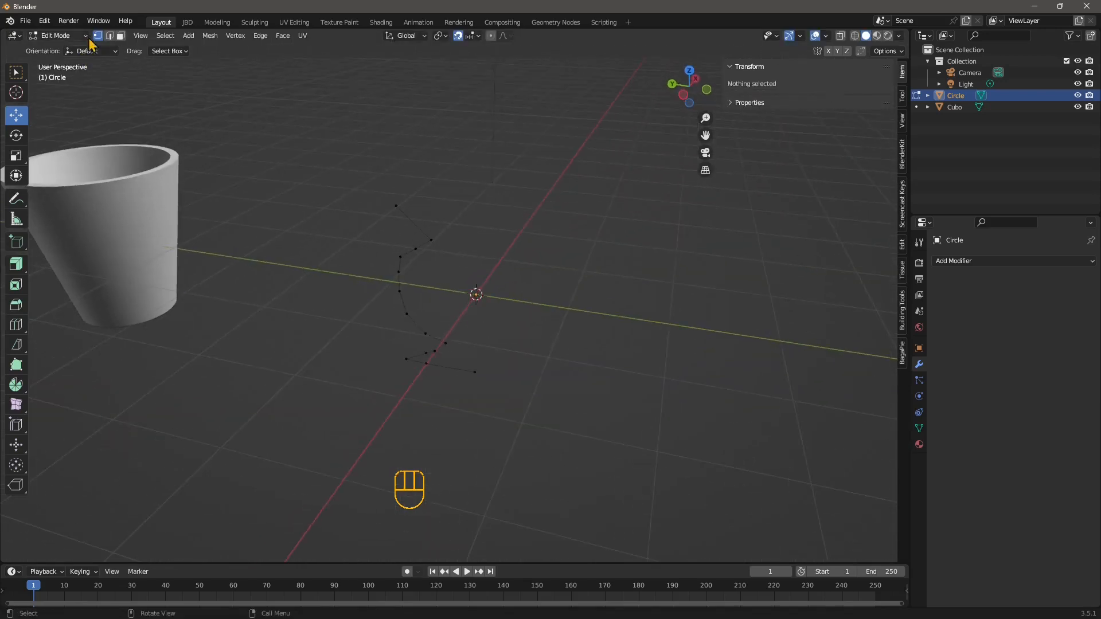
{"action": "key", "text": "a"}
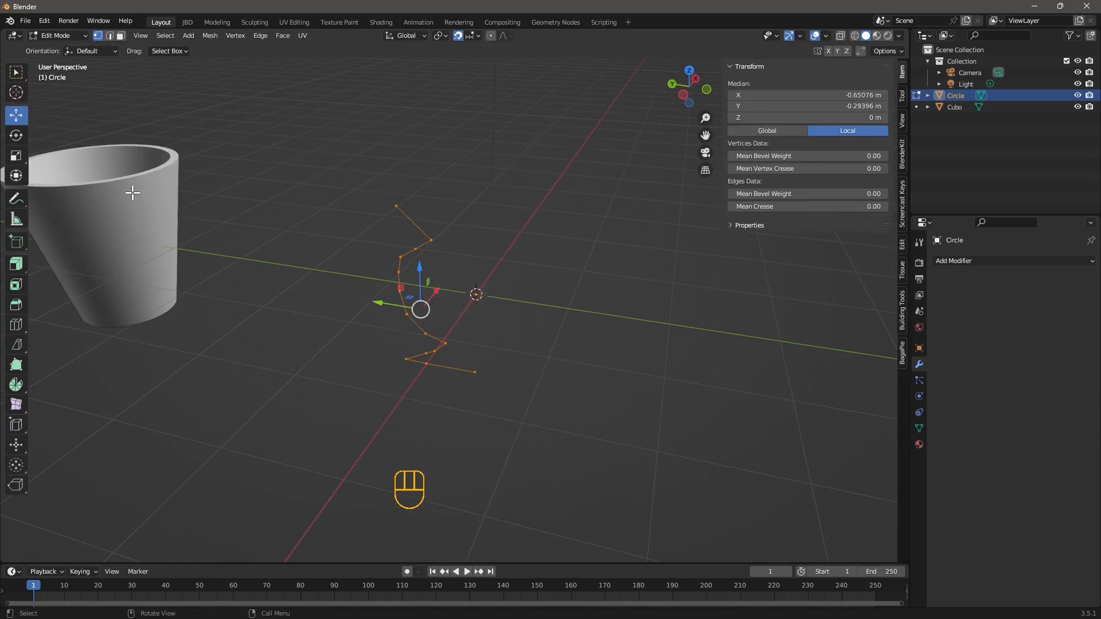
{"action": "left_click", "coordinate": [14, 387]}
{"action": "left_click", "coordinate": [86, 389]}
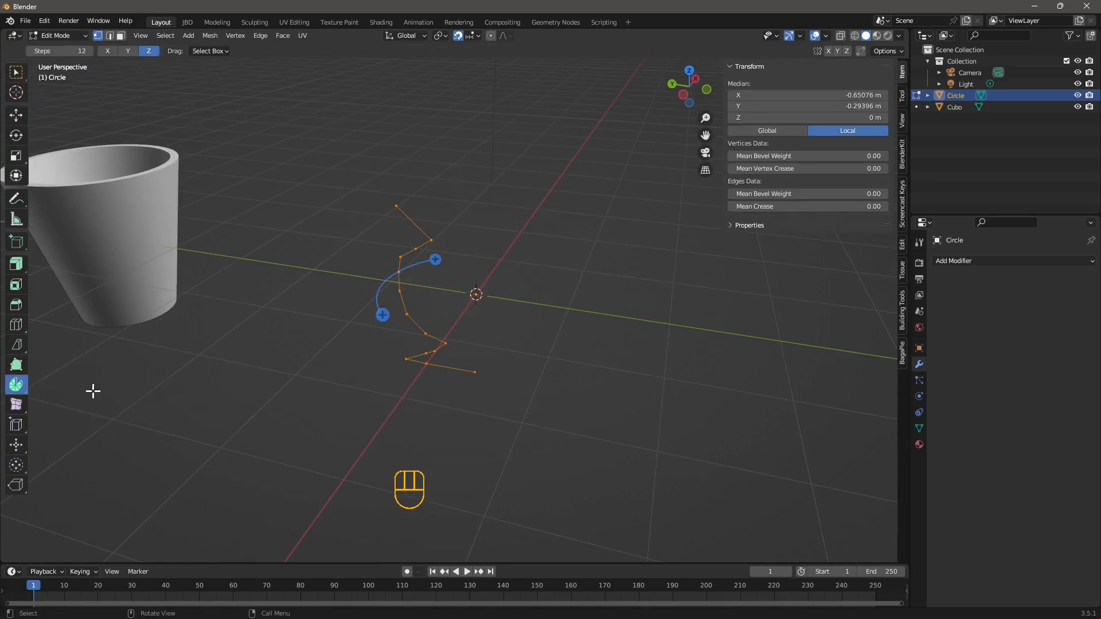
{"action": "left_click_drag", "start_coordinate": [544, 361], "coordinate": [391, 402]}
{"action": "left_click", "coordinate": [146, 425]}
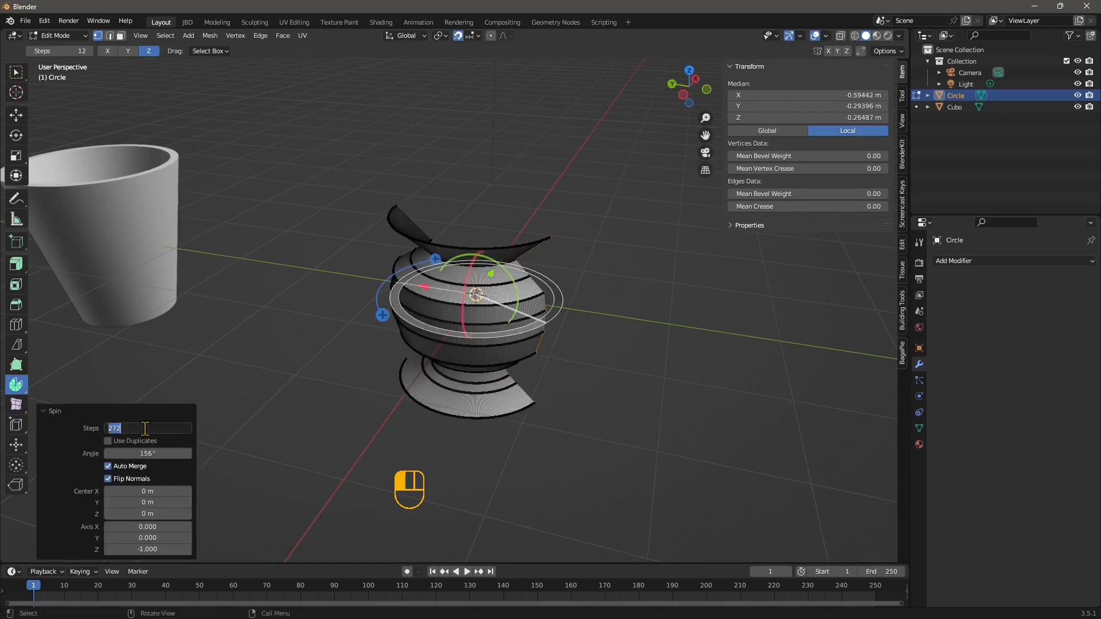
{"action": "type", "text": "12"}
{"action": "key", "text": "Return"}
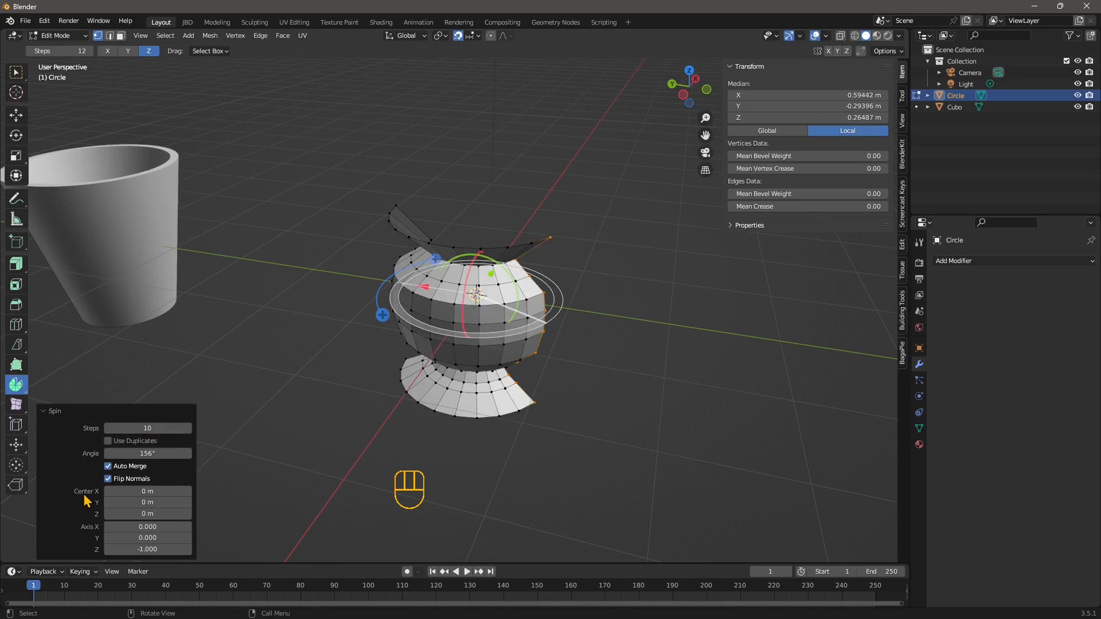
Step: Set the spin angle to 360° to close the vessel all the way around
{"action": "left_click", "coordinate": [151, 454]}
{"action": "left_click_drag", "start_coordinate": [151, 454], "coordinate": [156, 454]}
{"action": "left_click", "coordinate": [146, 454]}
{"action": "type", "text": "360"}
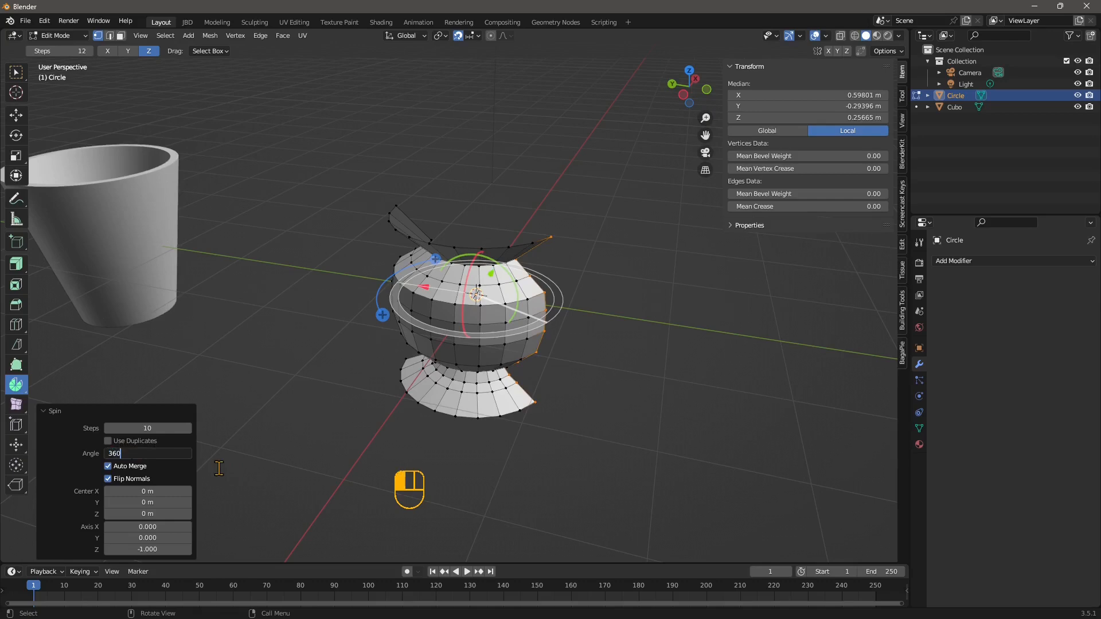
{"action": "key", "text": "Return"}
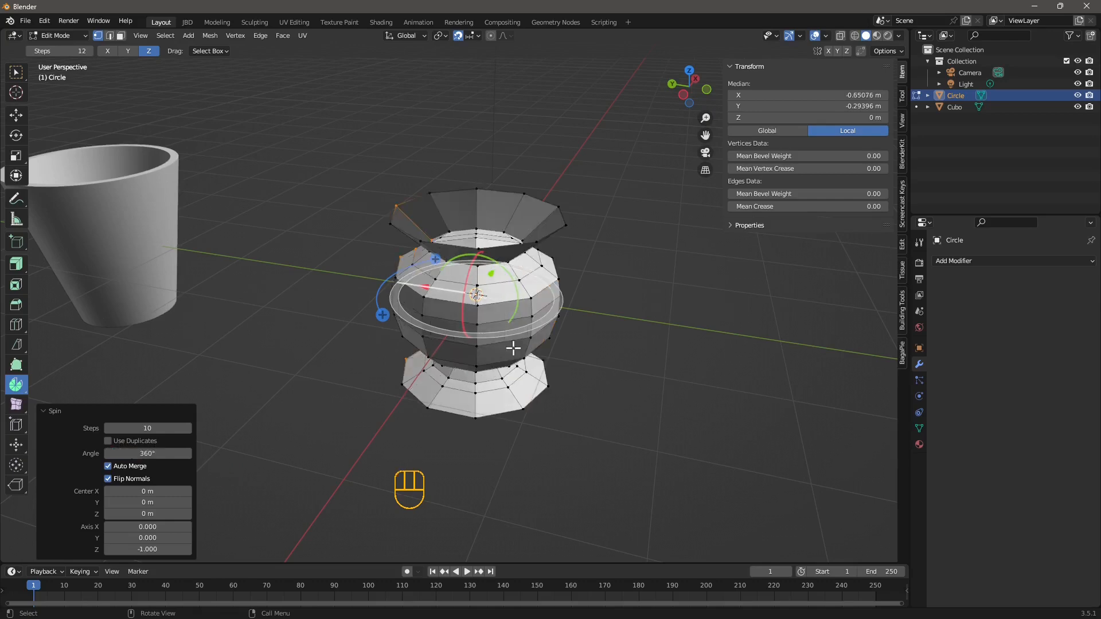
{"action": "middle_click_drag", "start_coordinate": [513, 348], "coordinate": [544, 320]}
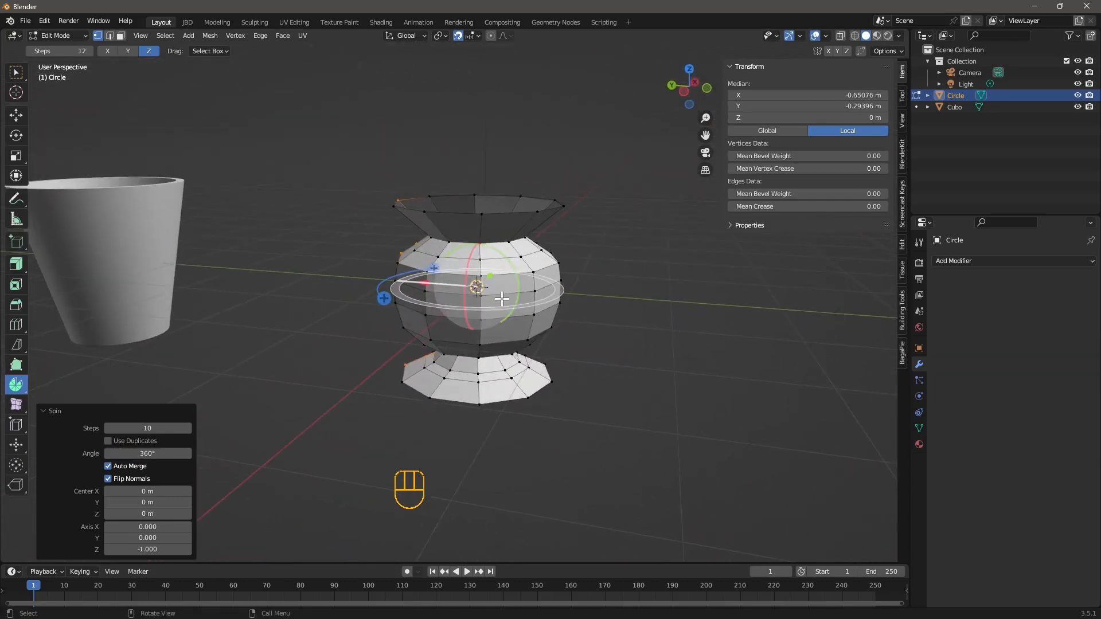
{"action": "middle_click_drag", "start_coordinate": [557, 380], "coordinate": [436, 246]}
Step: Return to Object Mode and add a Solidify modifier to the spun vessel
{"action": "left_click", "coordinate": [57, 36]}
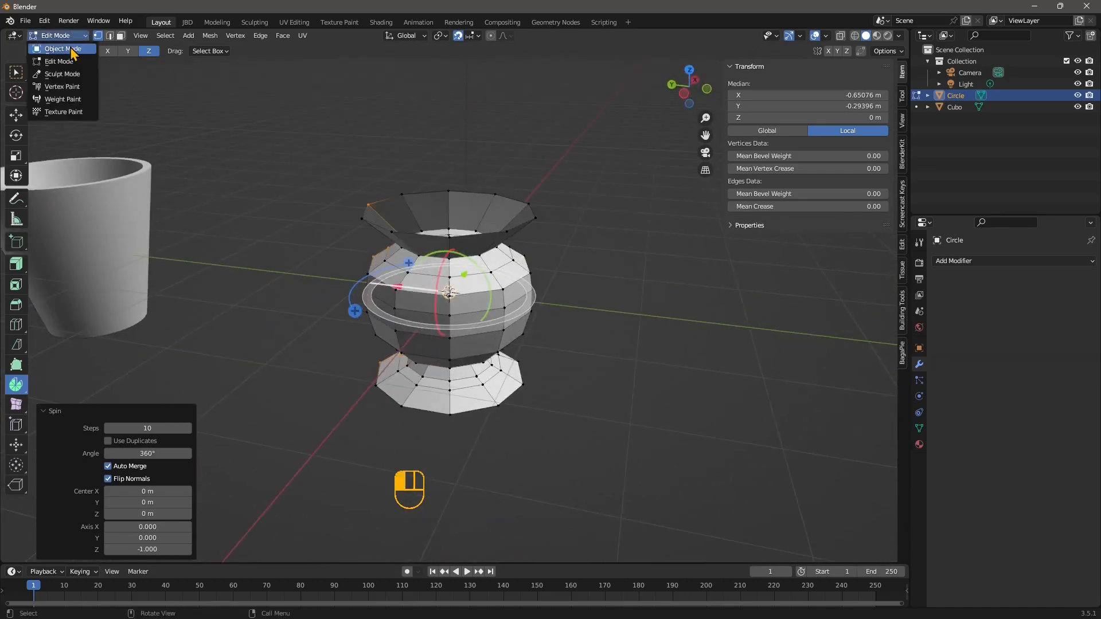
{"action": "left_click", "coordinate": [71, 49]}
{"action": "left_click", "coordinate": [339, 209]}
{"action": "middle_click_drag", "start_coordinate": [428, 369], "coordinate": [411, 368]}
{"action": "left_click", "coordinate": [412, 368]}
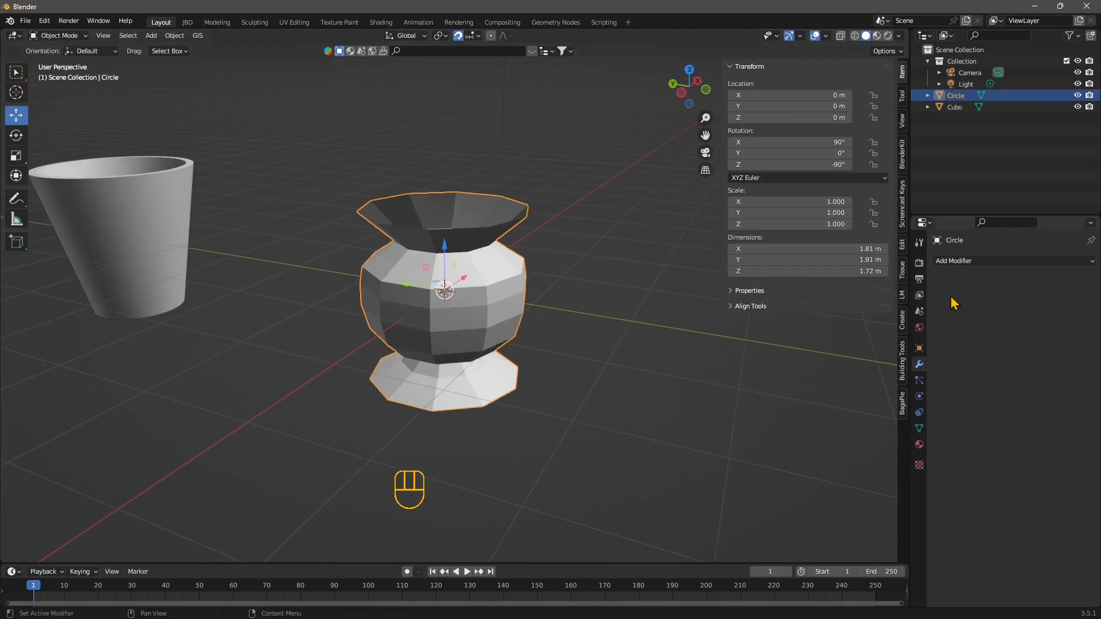
{"action": "left_click", "coordinate": [957, 261]}
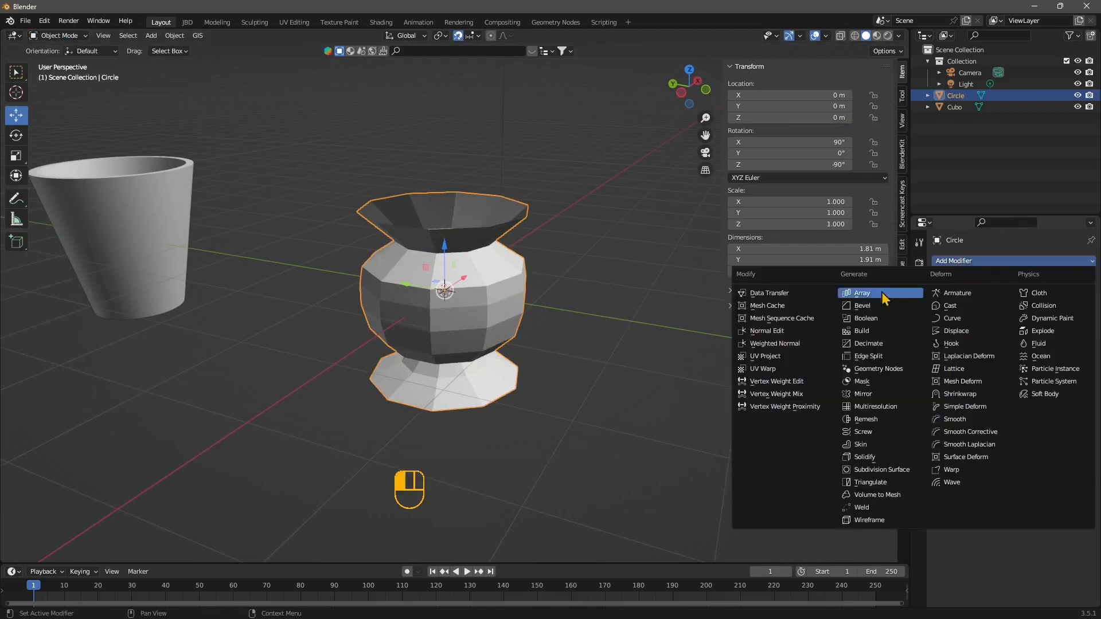
{"action": "left_click", "coordinate": [864, 457]}
{"action": "middle_click_drag", "start_coordinate": [420, 218], "coordinate": [414, 248]}
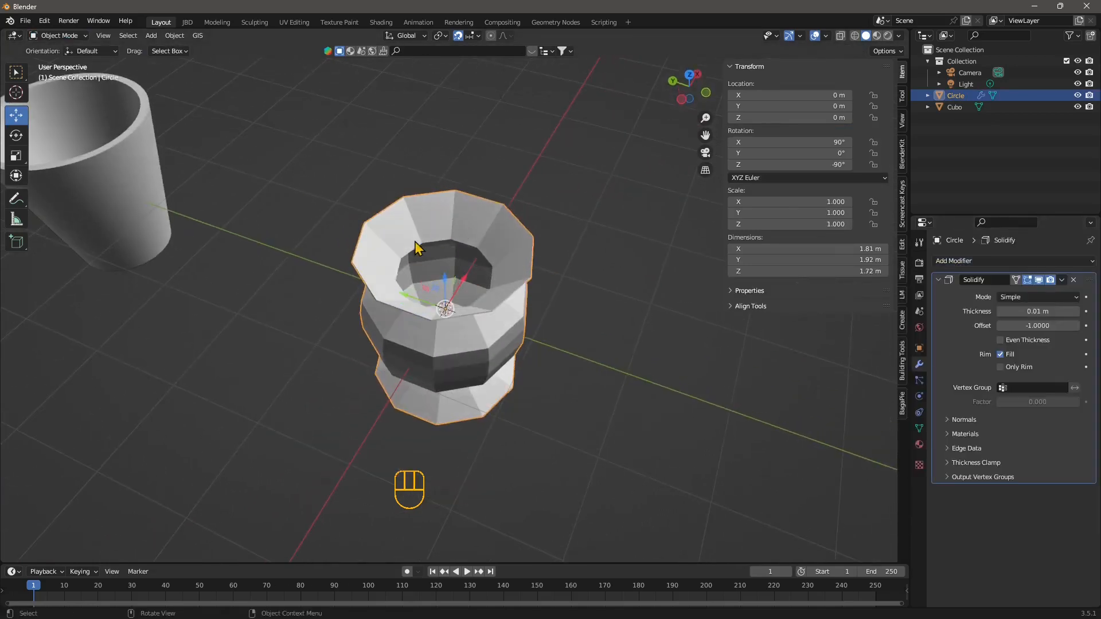
Step: Set the Solidify thickness to -0.1 m with Even Thickness enabled, and apply the modifier
{"action": "mouse_move", "coordinate": [1039, 313]}
{"action": "left_mouse_down"}
{"action": "mouse_move", "coordinate": [1072, 313]}
{"action": "mouse_move", "coordinate": [1023, 313]}
{"action": "left_mouse_up"}
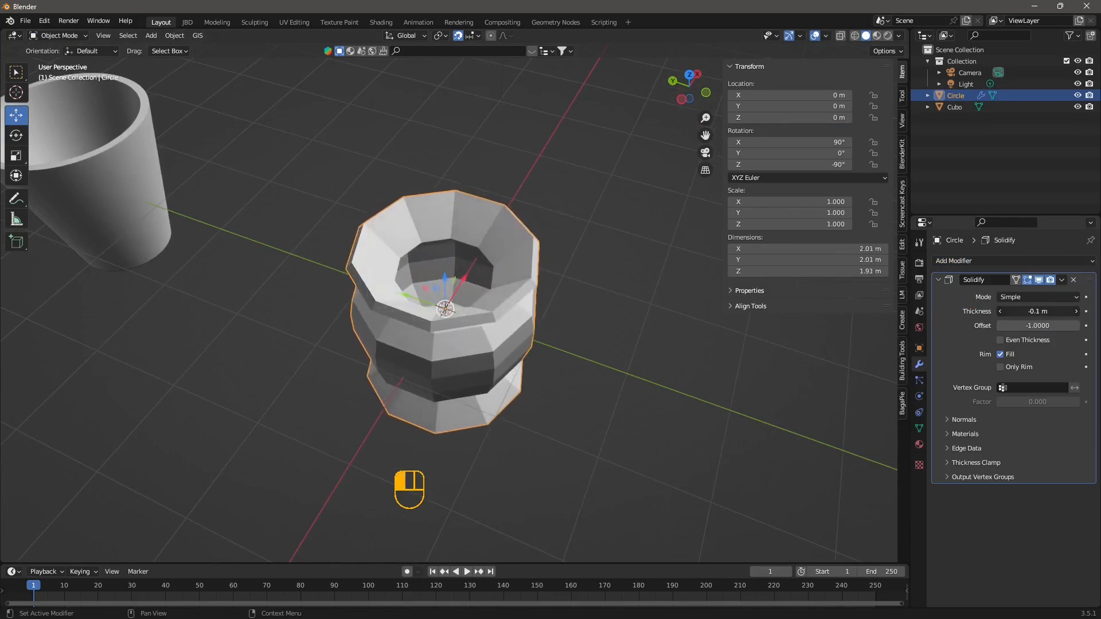
{"action": "left_click", "coordinate": [1000, 340]}
{"action": "middle_click_drag", "start_coordinate": [492, 428], "coordinate": [484, 393]}
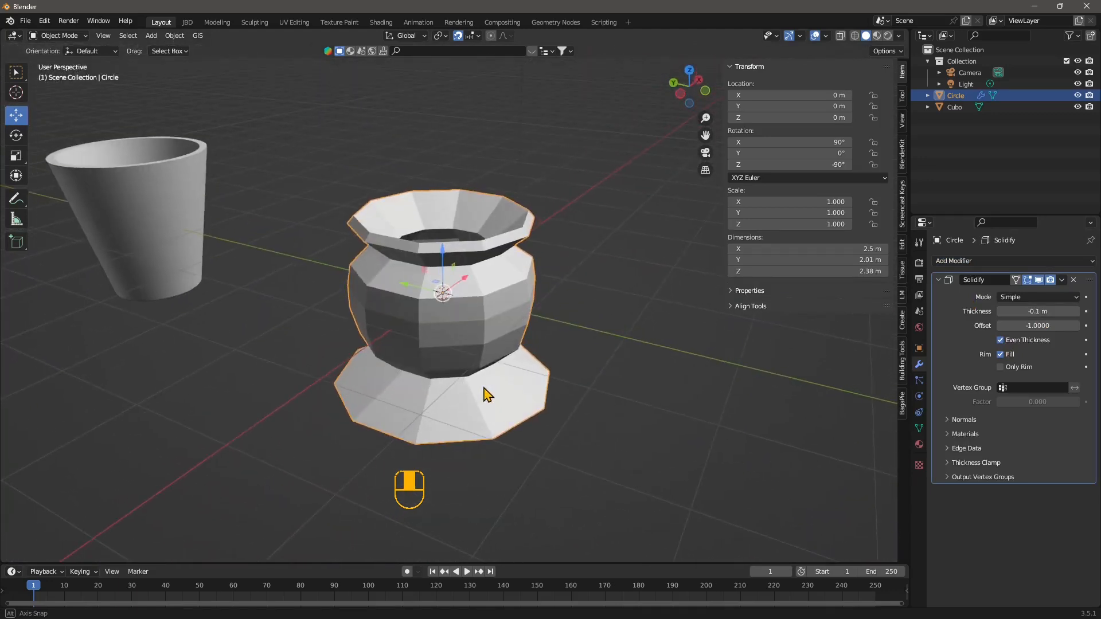
{"action": "left_click", "coordinate": [1062, 281]}
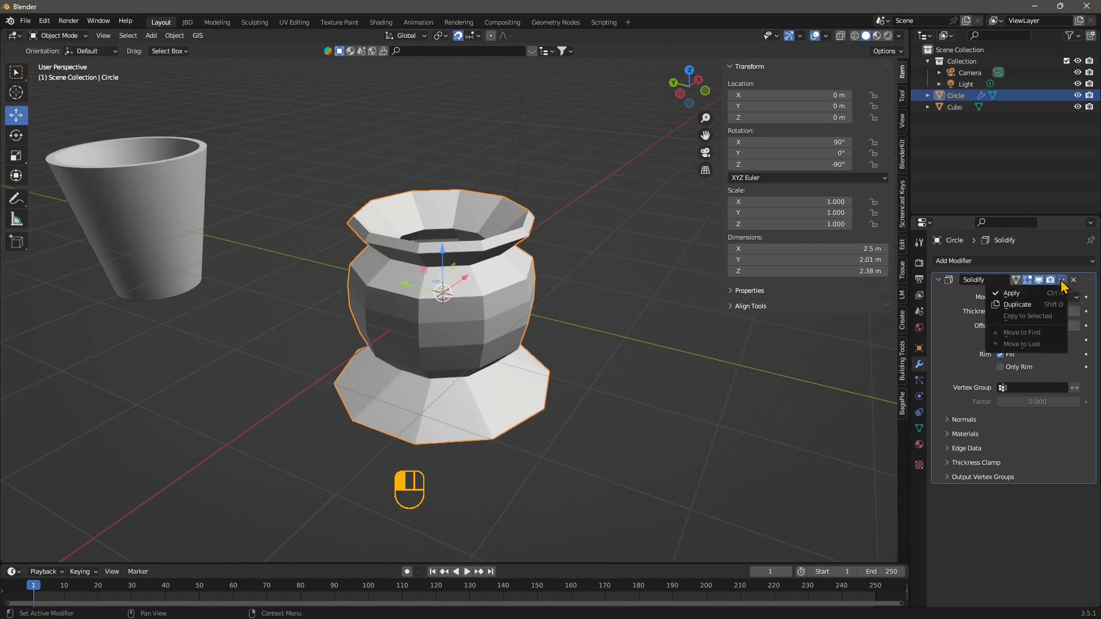
{"action": "left_click", "coordinate": [1012, 293]}
Step: Add a Subdivision Surface modifier to the vessel with viewport level 4
{"action": "left_click", "coordinate": [955, 262]}
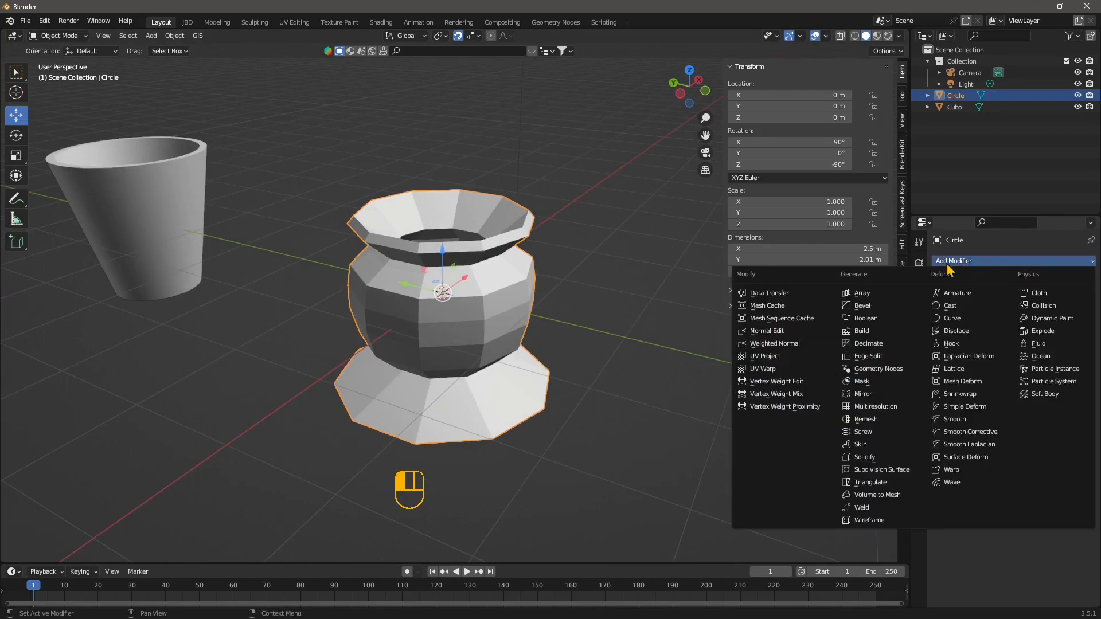
{"action": "left_click", "coordinate": [882, 469]}
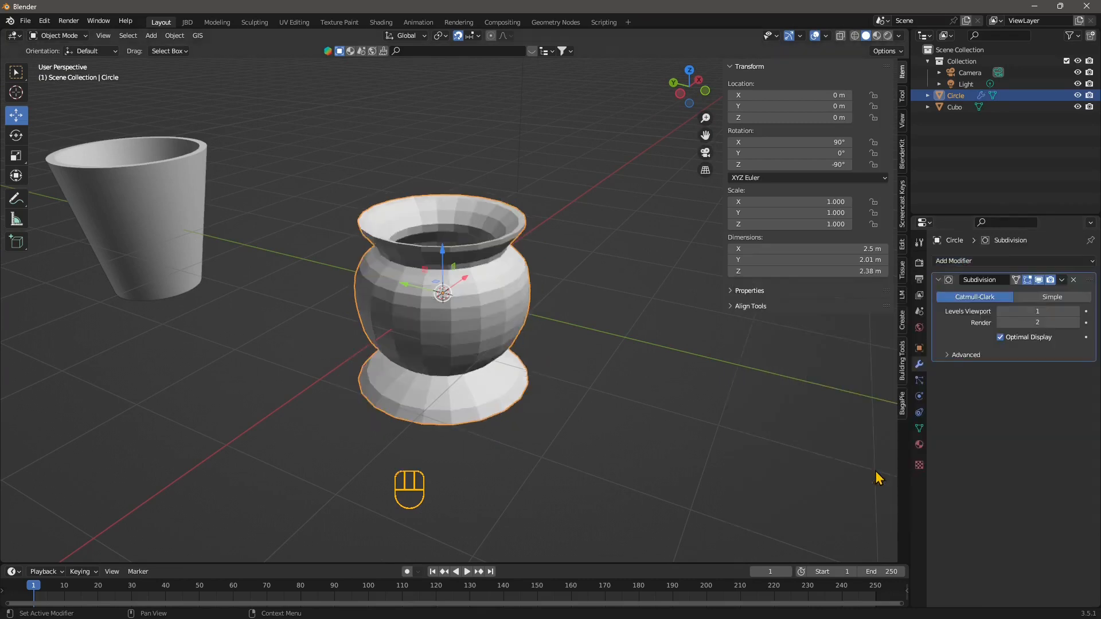
{"action": "left_click", "coordinate": [1077, 313]}
{"action": "left_click", "coordinate": [1077, 314]}
{"action": "left_click", "coordinate": [1076, 313]}
{"action": "middle_click_drag", "start_coordinate": [403, 369], "coordinate": [459, 360]}
{"action": "scroll", "coordinate": [476, 340], "scroll_direction": "down", "scroll_amount": 1}
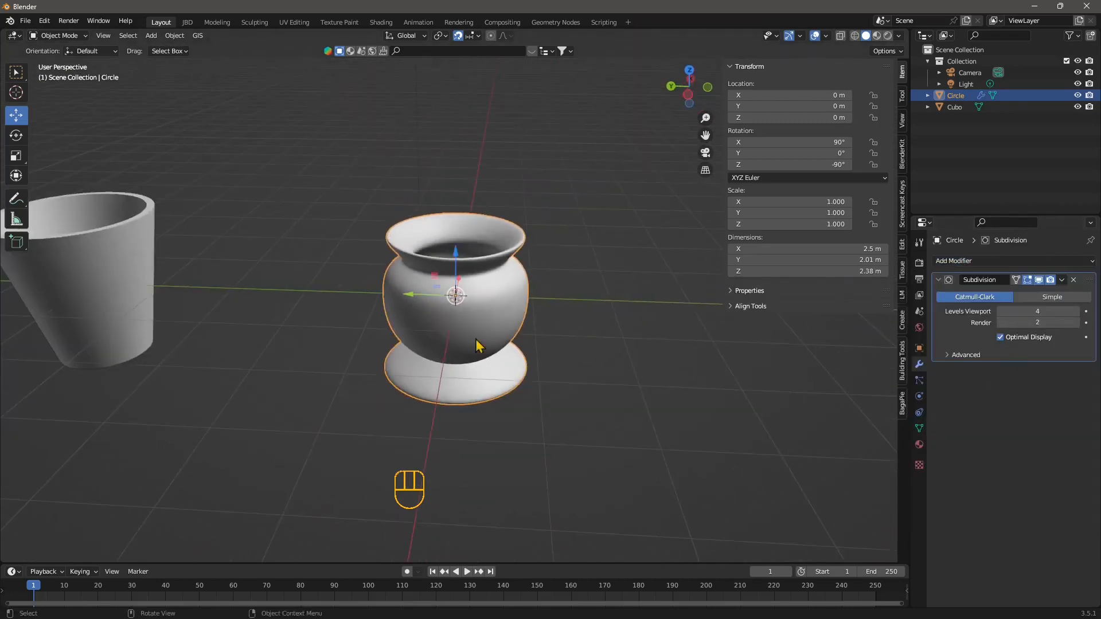
Step: Move the vessel along the Y axis to 3.5 m, beside the first vessel, and clear the selection
{"action": "middle_click_drag", "start_coordinate": [488, 326], "coordinate": [423, 337]}
{"action": "left_click_drag", "start_coordinate": [405, 292], "coordinate": [371, 290]}
{"action": "left_click_drag", "start_coordinate": [371, 291], "coordinate": [247, 278]}
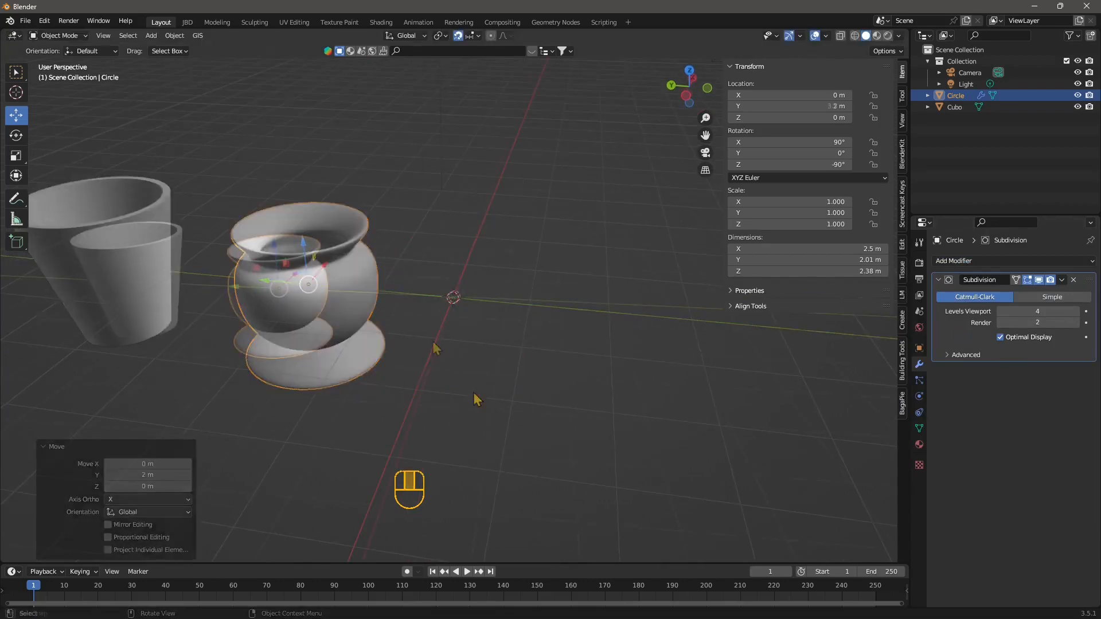
{"action": "left_click", "coordinate": [418, 346]}
{"action": "middle_click_drag", "start_coordinate": [419, 351], "coordinate": [442, 351], "text": "shift"}
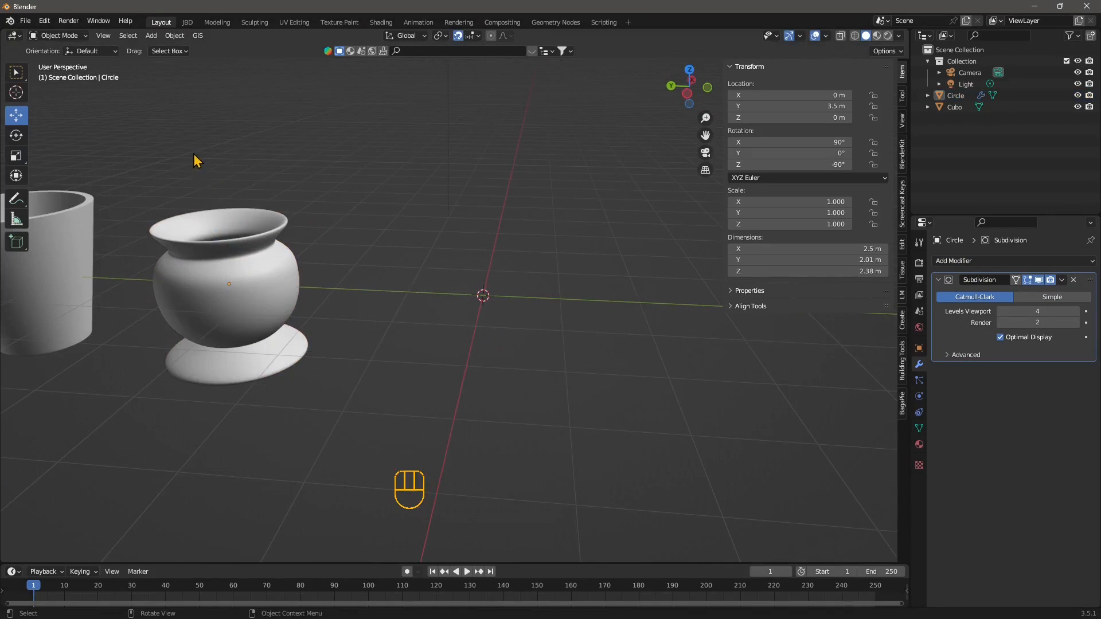
Step: In the left orthographic view, add a 2 m mesh plane at the origin aligned to the view
{"action": "left_click", "coordinate": [688, 93]}
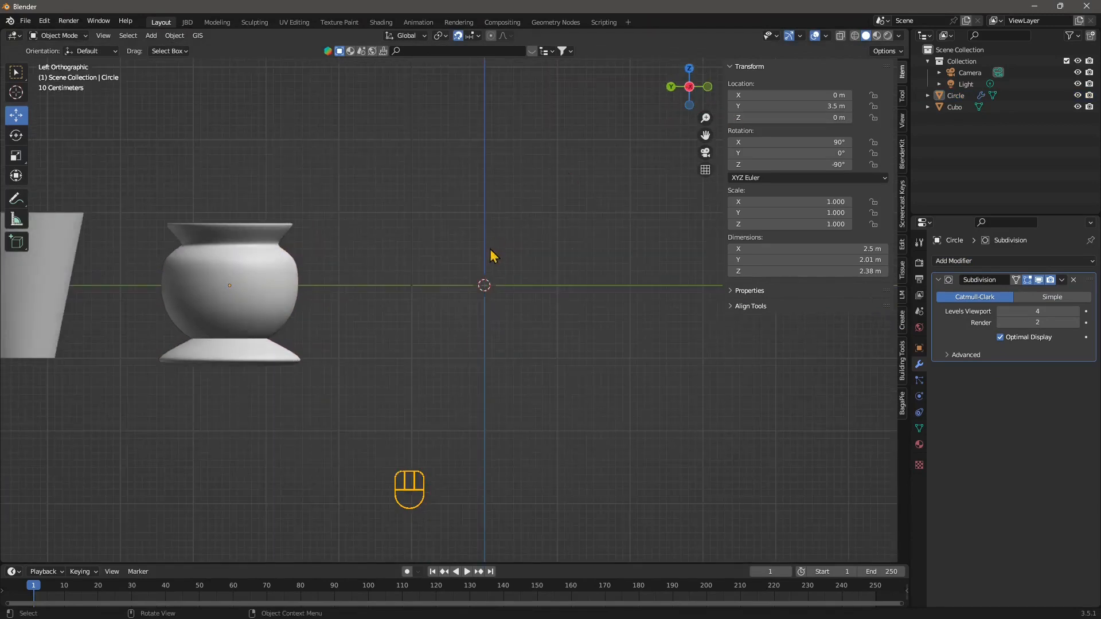
{"action": "left_click", "coordinate": [152, 36]}
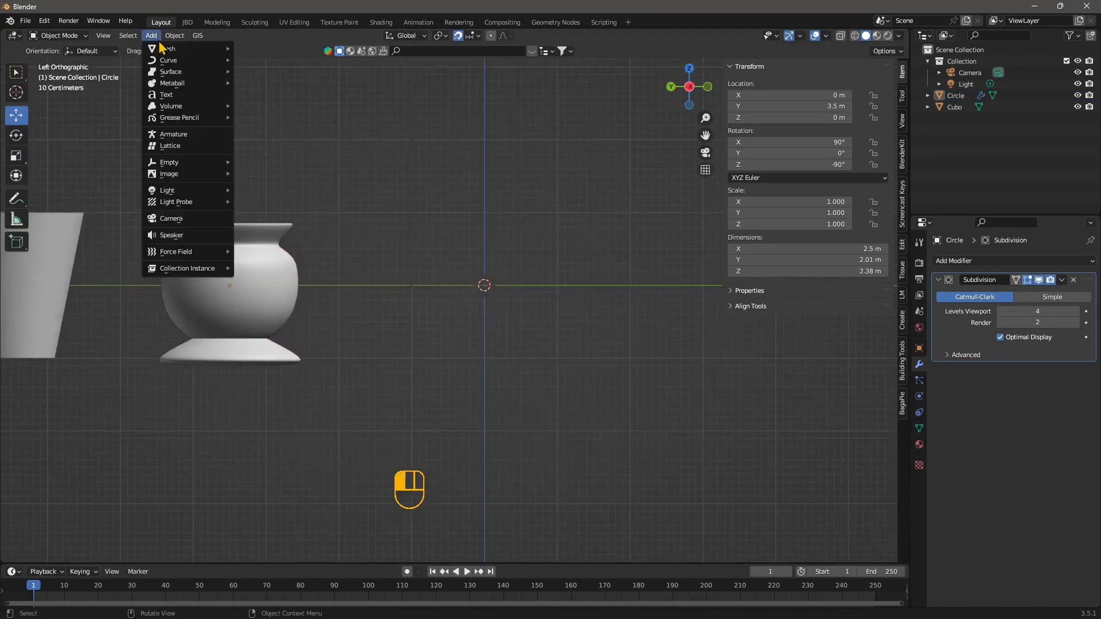
{"action": "mouse_move", "coordinate": [161, 49]}
{"action": "left_click", "coordinate": [252, 50]}
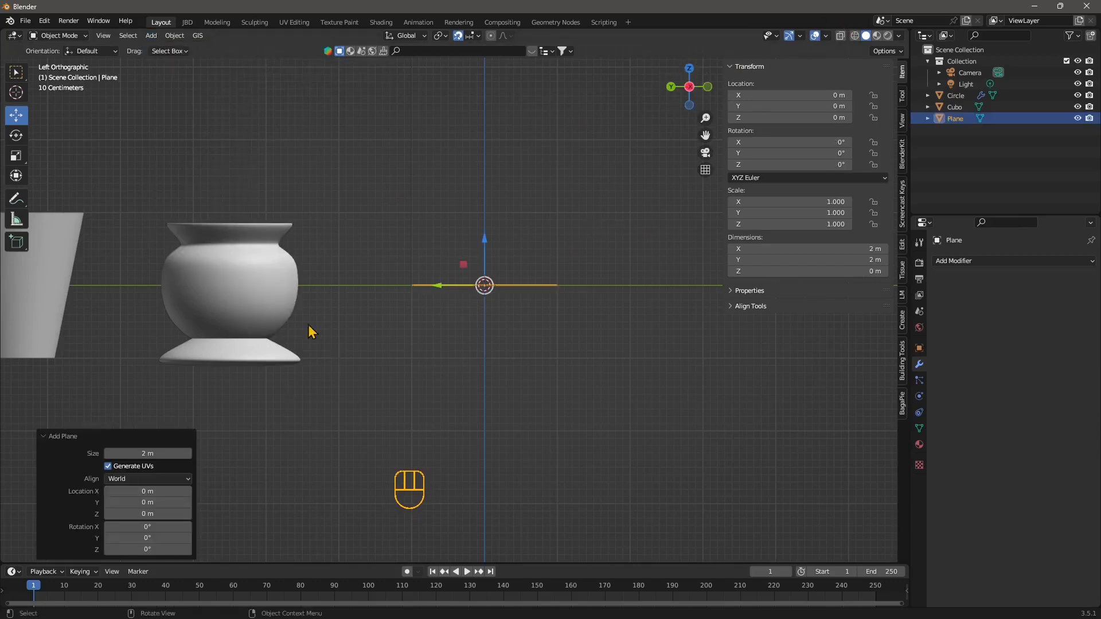
{"action": "left_click", "coordinate": [117, 479]}
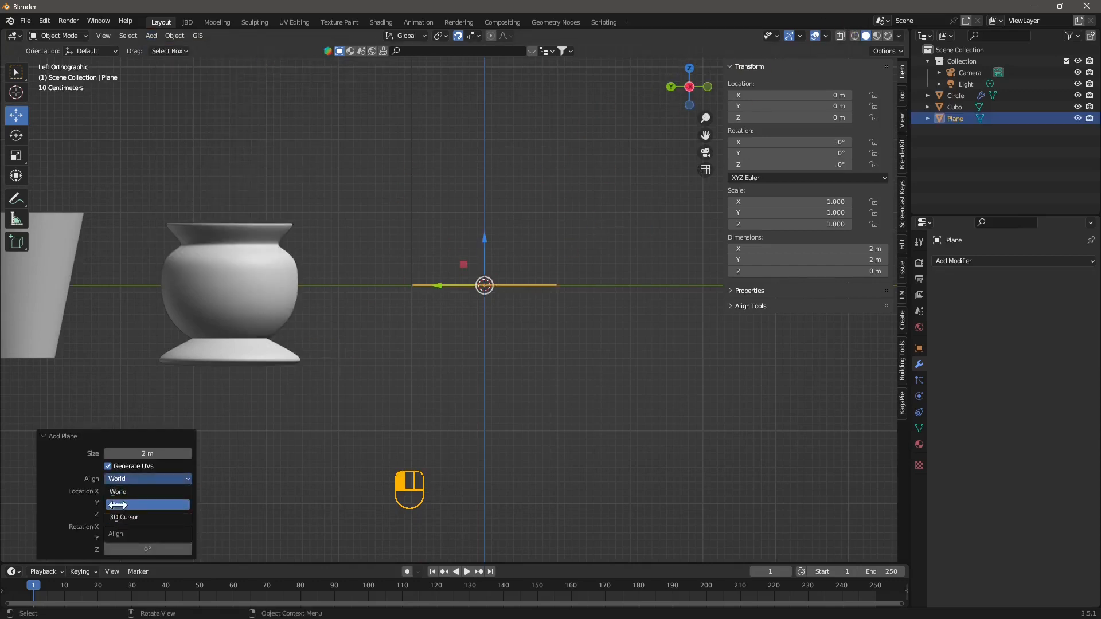
{"action": "left_click", "coordinate": [118, 505]}
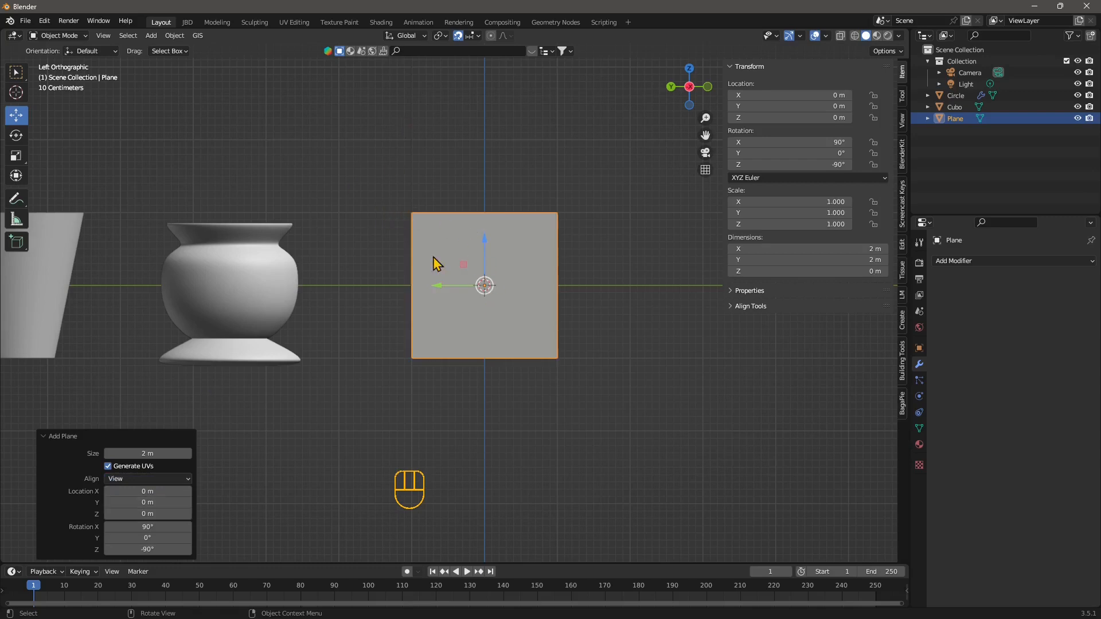
{"action": "scroll", "coordinate": [519, 329], "scroll_direction": "up", "scroll_amount": 2}
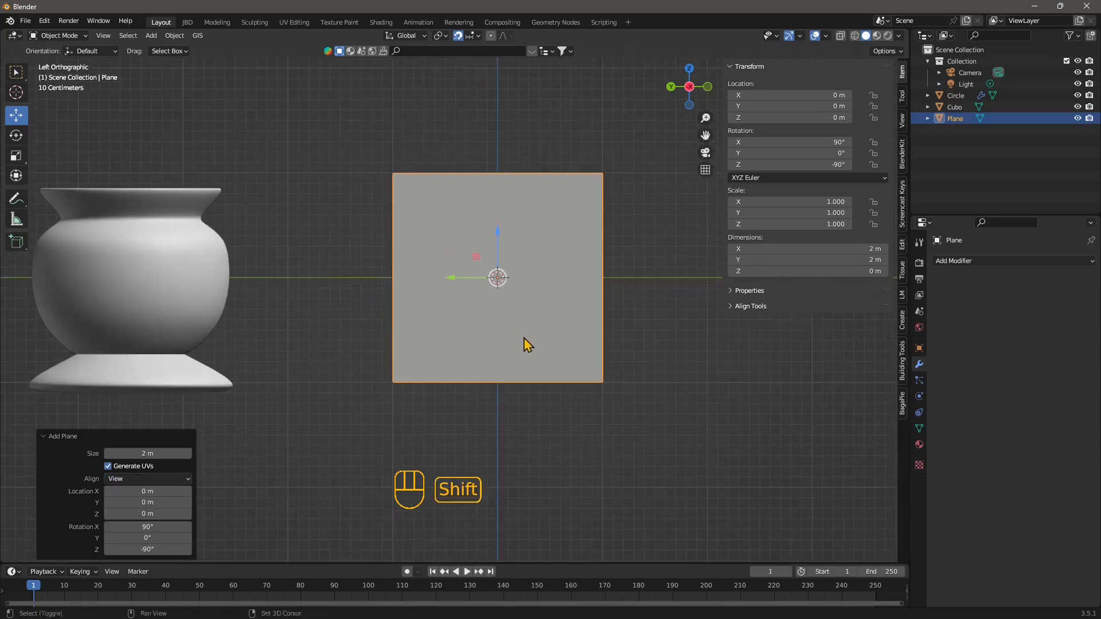
{"action": "middle_click_drag", "start_coordinate": [524, 342], "coordinate": [494, 339], "text": "shift"}
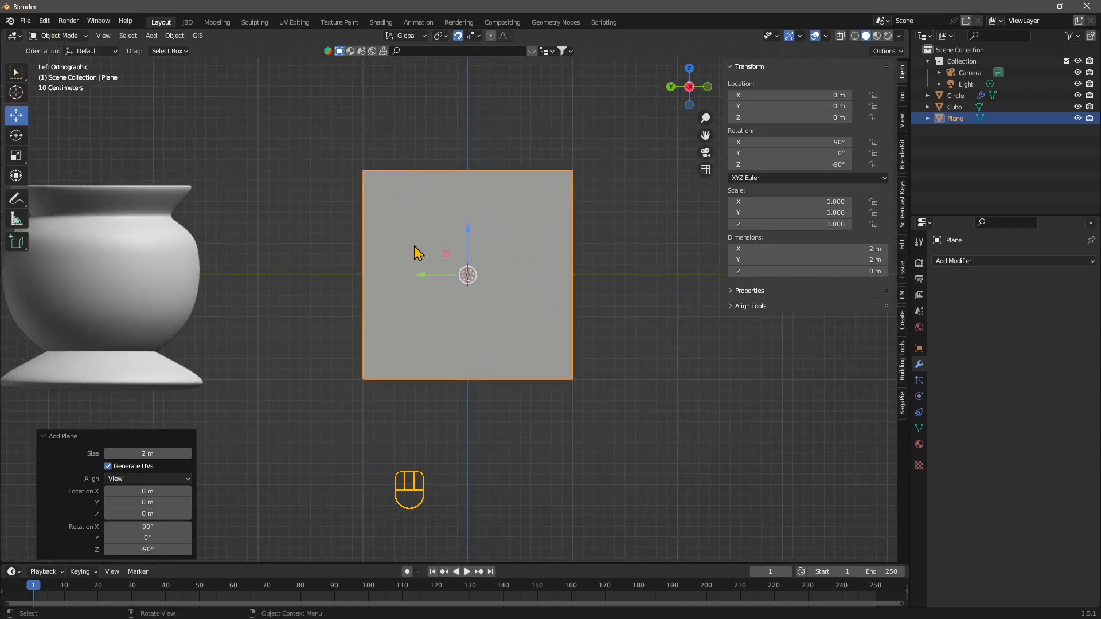
Step: Enter Edit Mode on the plane and delete only its face, keeping the edges and vertices
{"action": "left_click", "coordinate": [66, 36]}
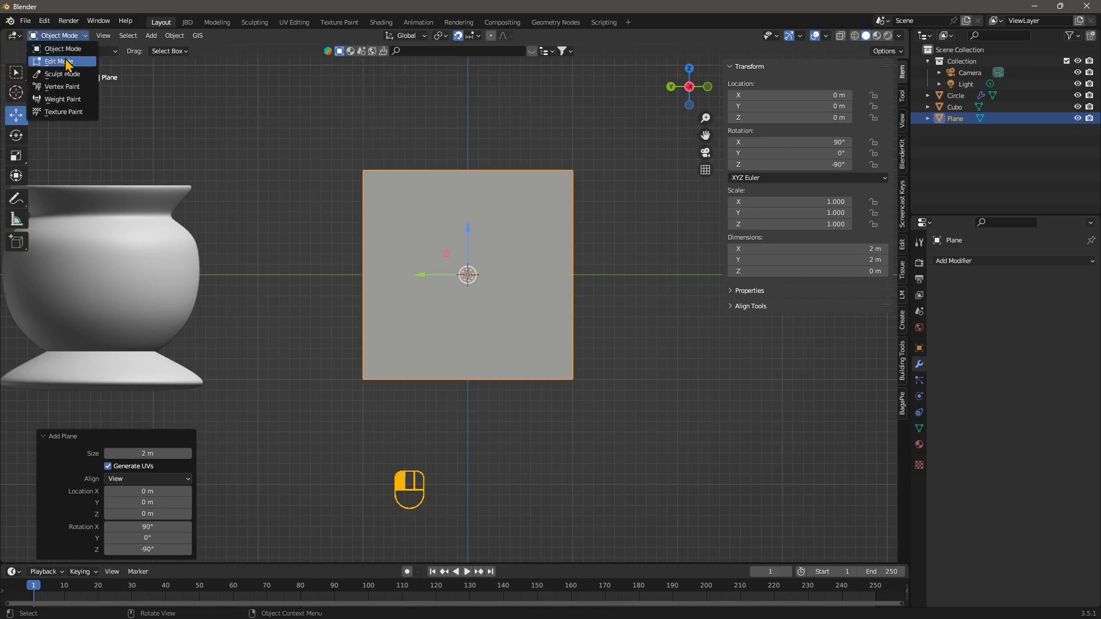
{"action": "left_click", "coordinate": [67, 61]}
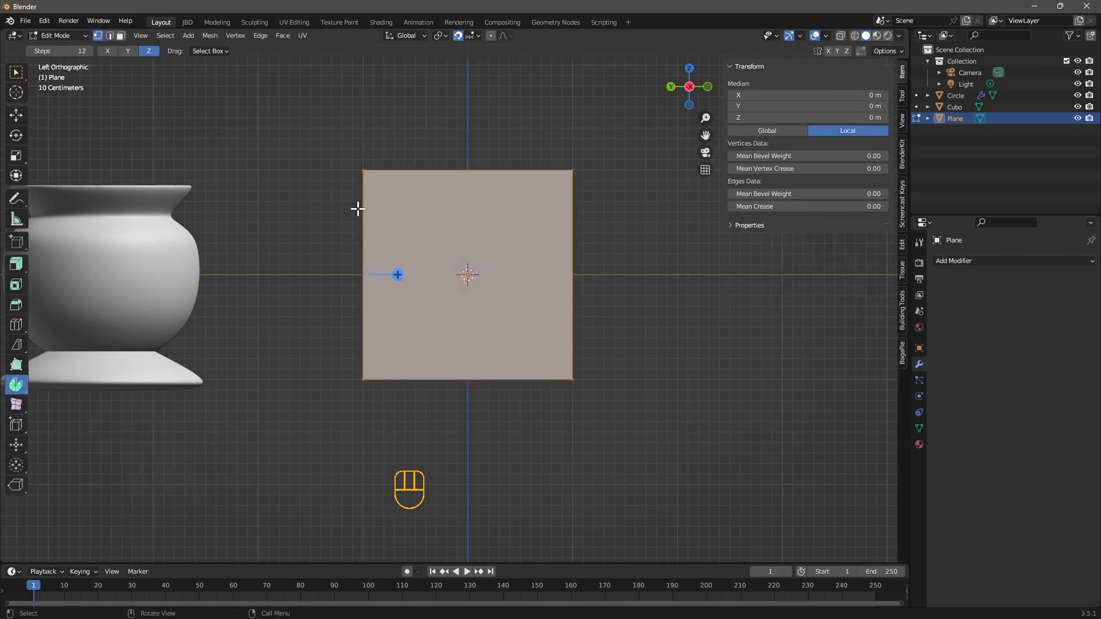
{"action": "left_click", "coordinate": [121, 36]}
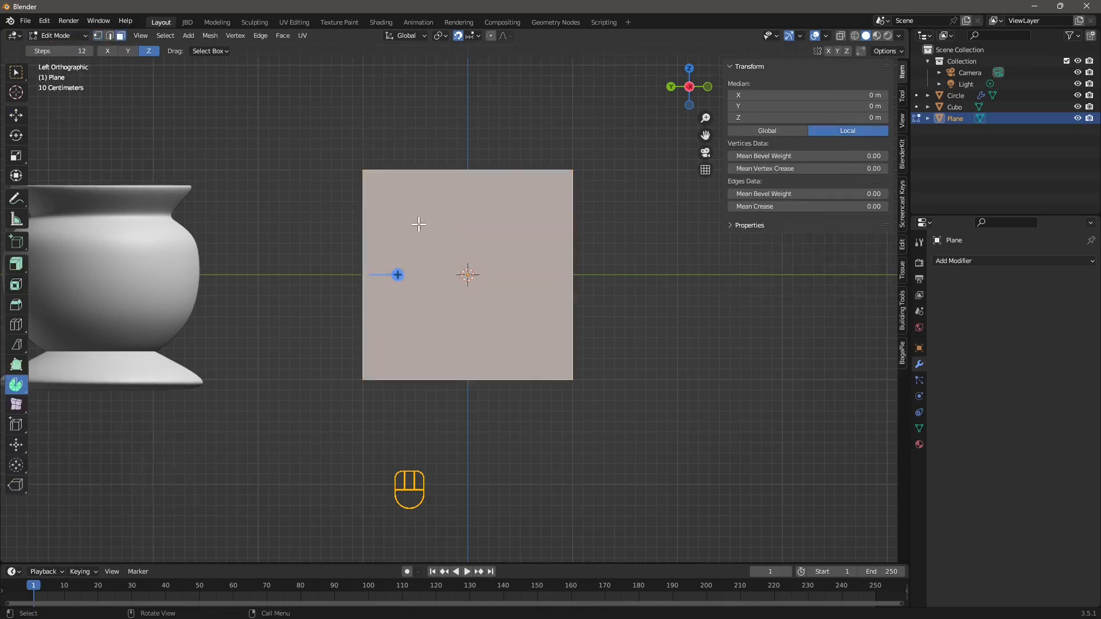
{"action": "key", "text": "x"}
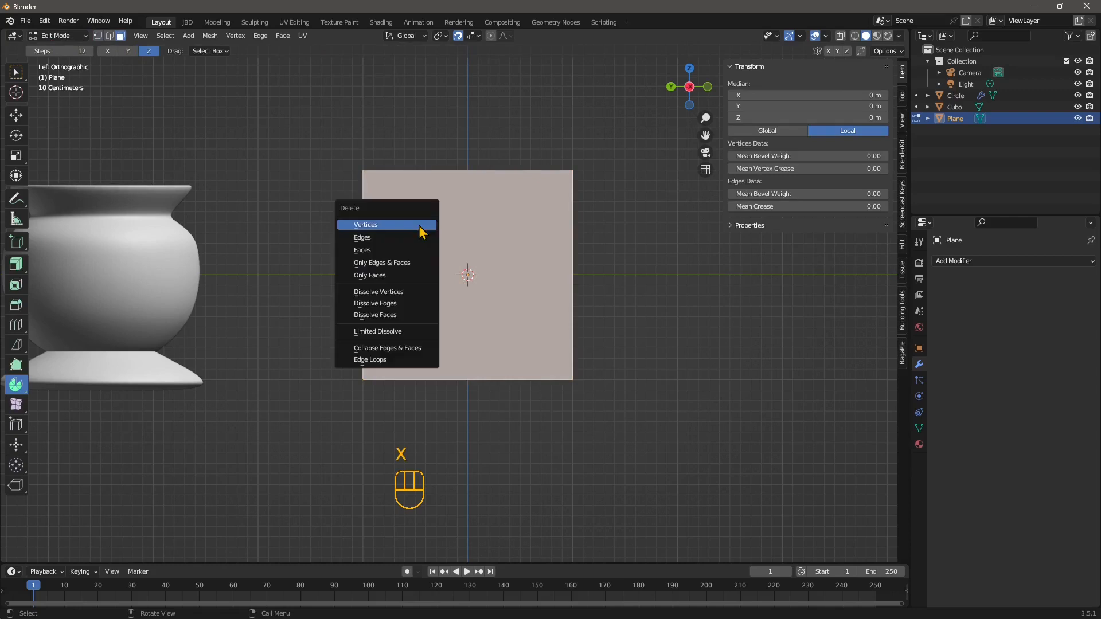
{"action": "left_click", "coordinate": [377, 280]}
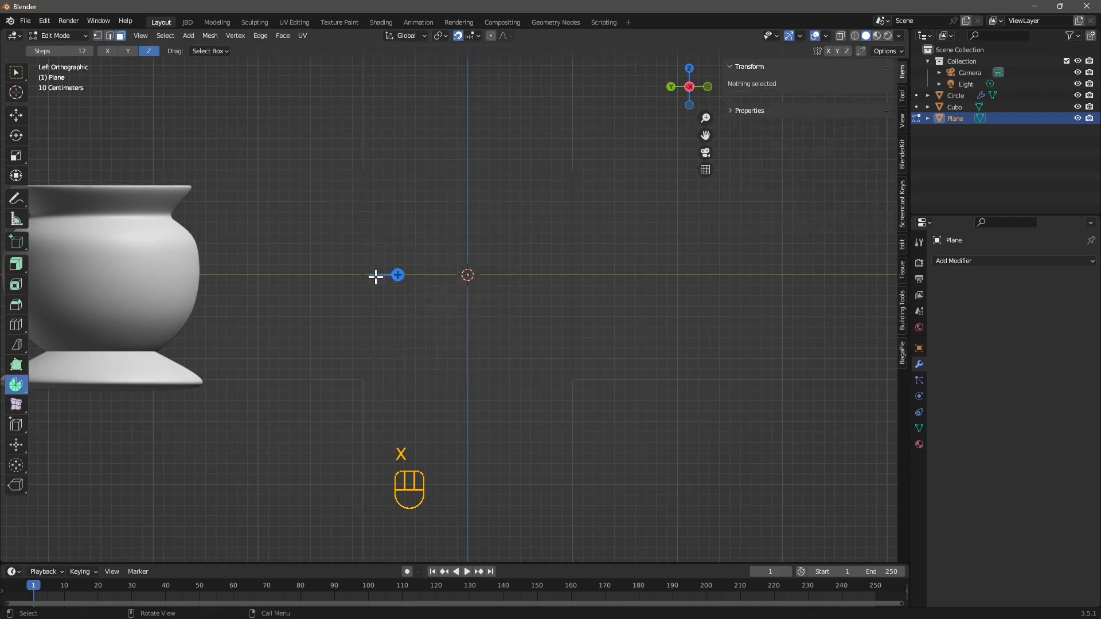
Step: In vertex select mode, delete the plane outline's upper vertex on the side away from the finished vessels
{"action": "left_click", "coordinate": [98, 36]}
{"action": "left_click", "coordinate": [364, 171]}
{"action": "left_click", "coordinate": [571, 171]}
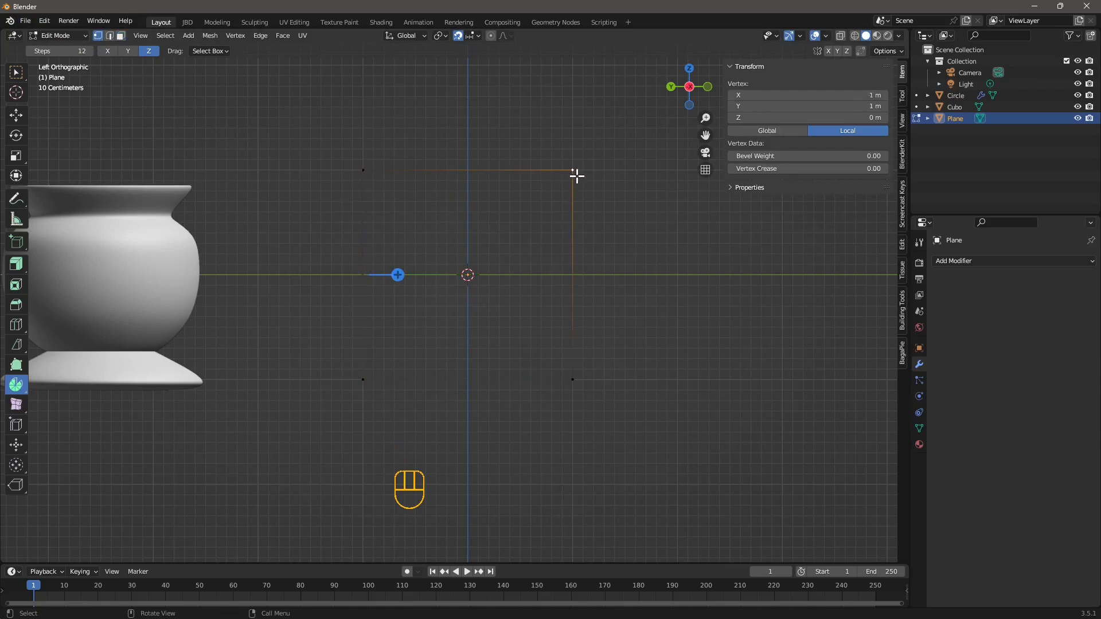
{"action": "key", "text": "x"}
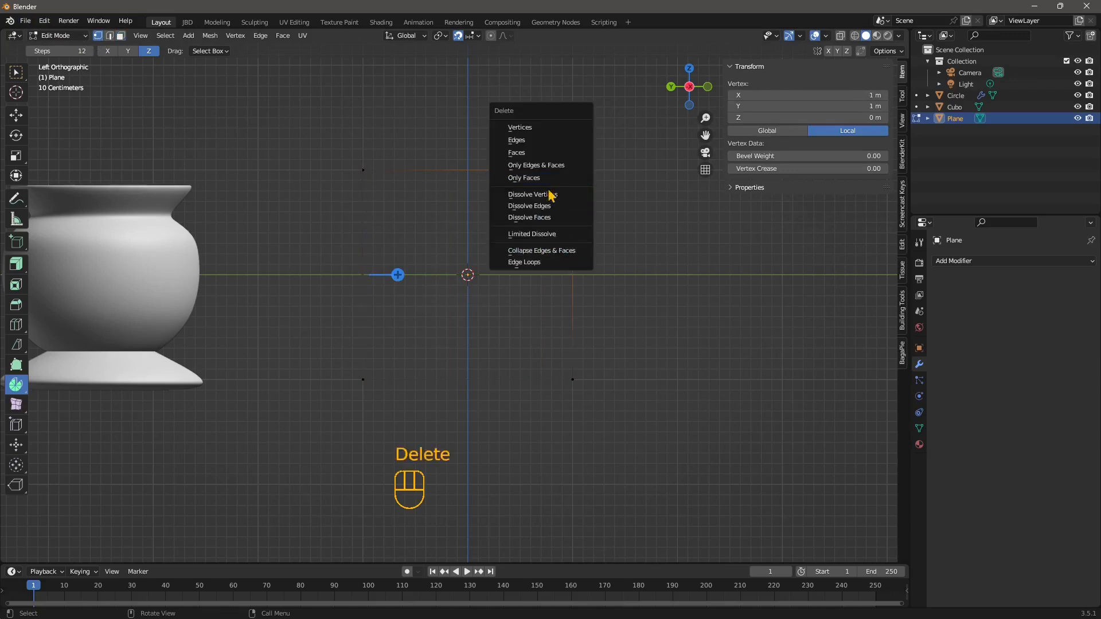
{"action": "left_click", "coordinate": [525, 128]}
Step: Move the lower vertex on the side away from the vessels 1 m along Y onto the vertical centre axis
{"action": "left_click", "coordinate": [573, 380]}
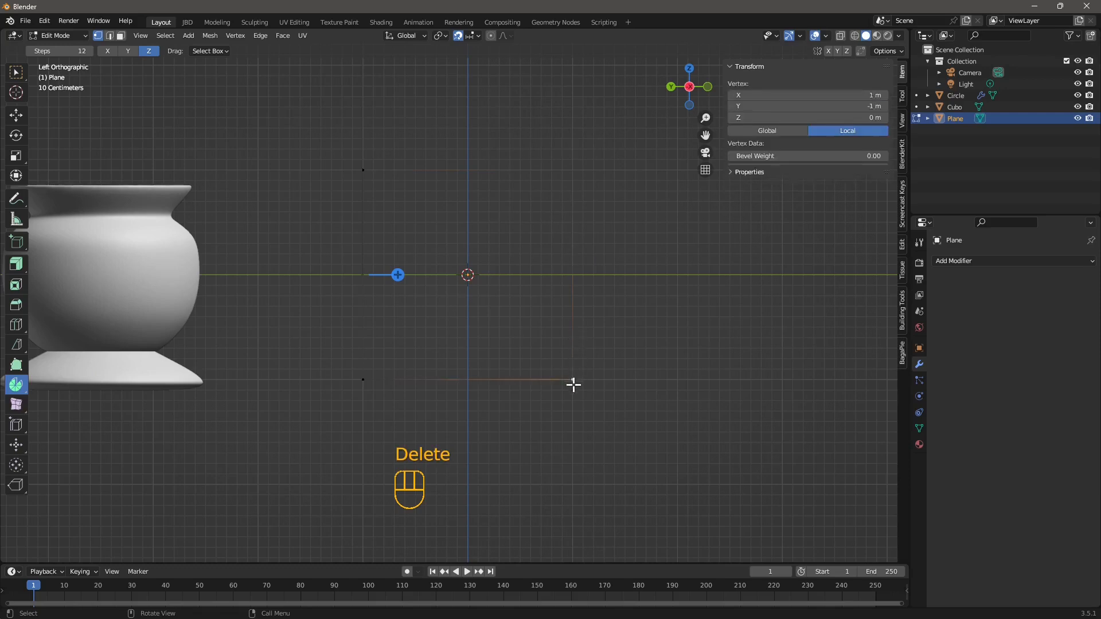
{"action": "left_click", "coordinate": [17, 117]}
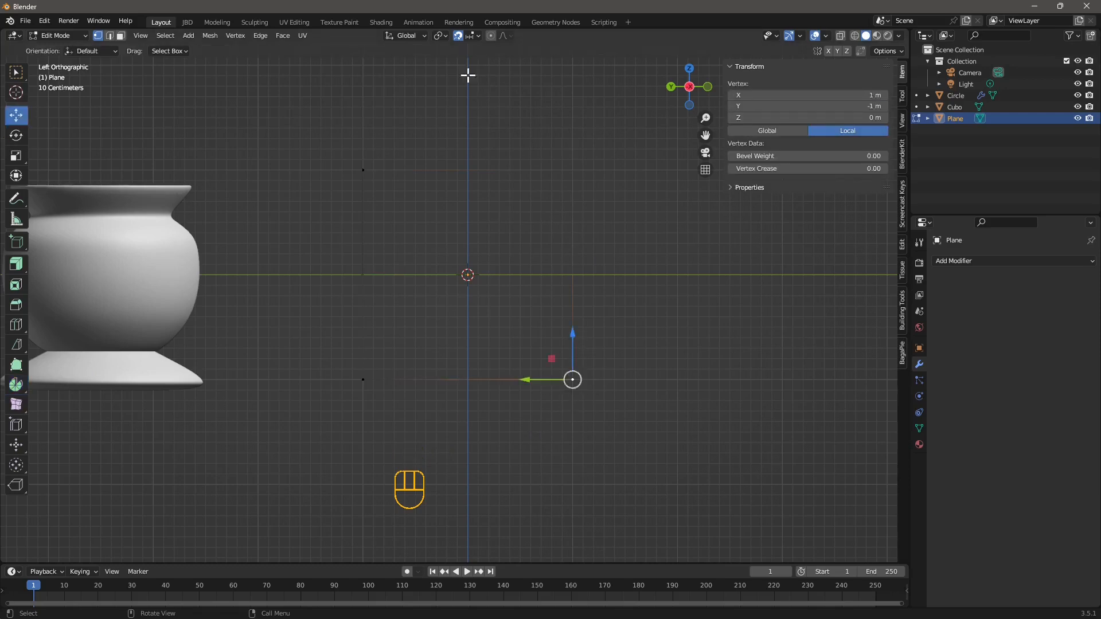
{"action": "left_click_drag", "start_coordinate": [538, 379], "coordinate": [457, 373]}
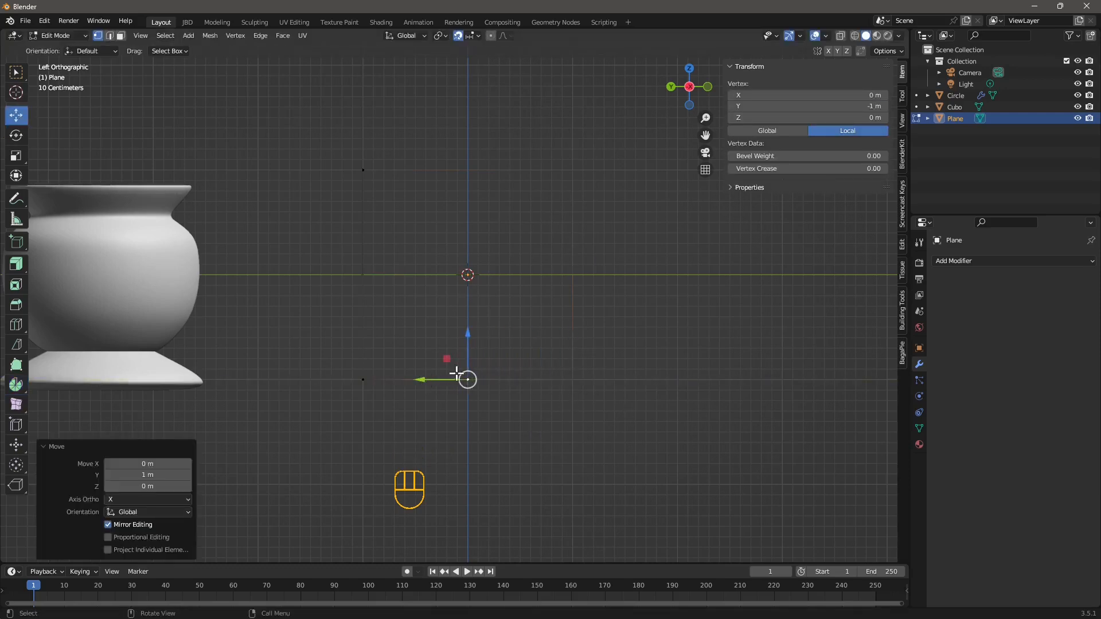
Step: Move the remaining upper vertex down 1.9 m along Z, just above the outer base vertex
{"action": "left_click", "coordinate": [362, 381]}
{"action": "left_click", "coordinate": [364, 171]}
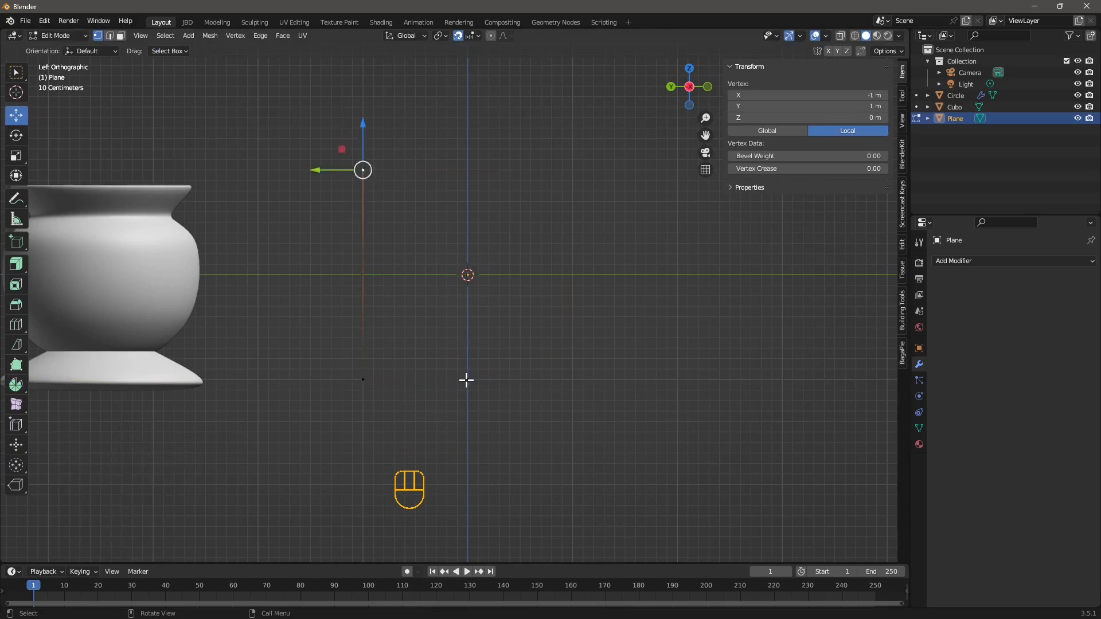
{"action": "left_click", "coordinate": [468, 380]}
{"action": "left_click", "coordinate": [369, 377]}
{"action": "left_click", "coordinate": [363, 170]}
{"action": "left_click_drag", "start_coordinate": [365, 123], "coordinate": [377, 331]}
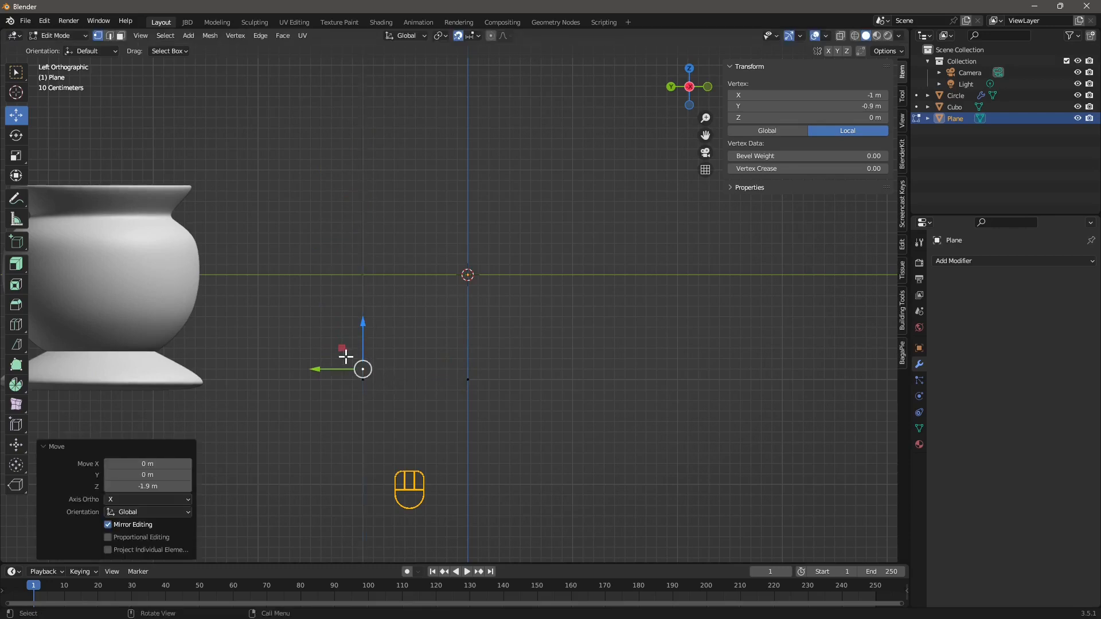
Step: Extrude that vertex 0.9 m along Y toward the centre axis, and extrude to the cursor straight up to the origin's height to form the stem
{"action": "scroll", "coordinate": [358, 428], "scroll_direction": "up", "scroll_amount": 2}
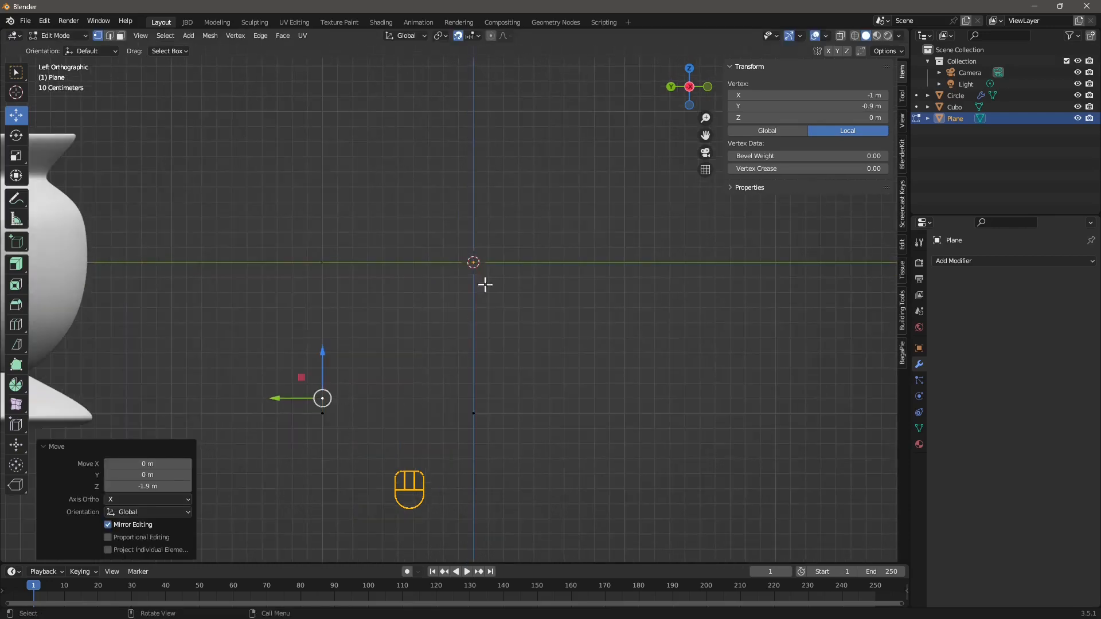
{"action": "scroll", "coordinate": [366, 344], "scroll_direction": "down", "scroll_amount": 1}
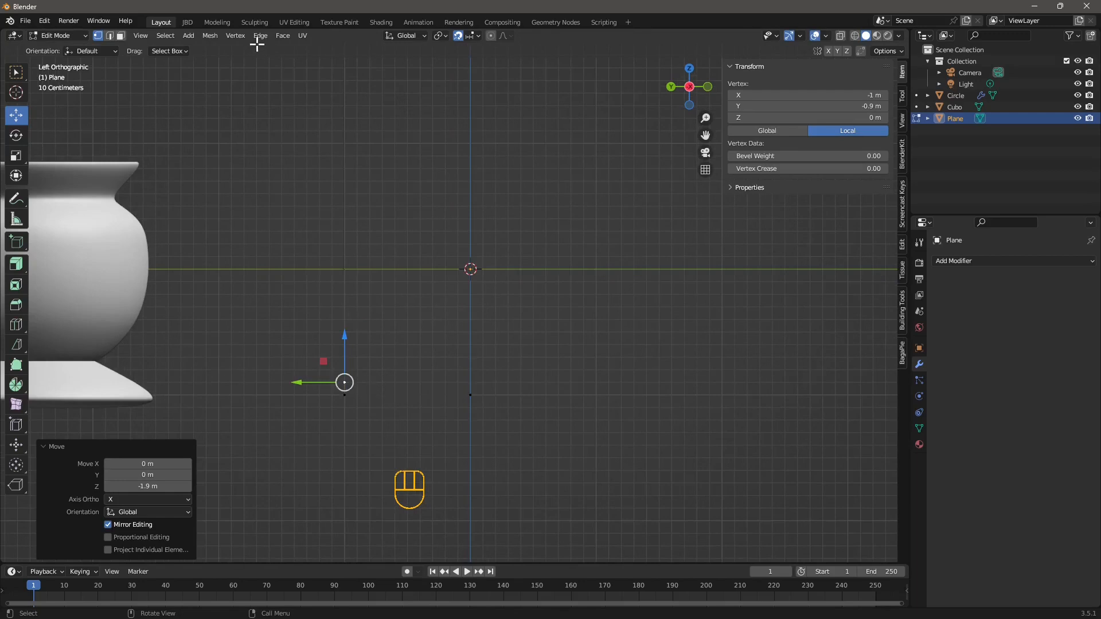
{"action": "left_click", "coordinate": [234, 37]}
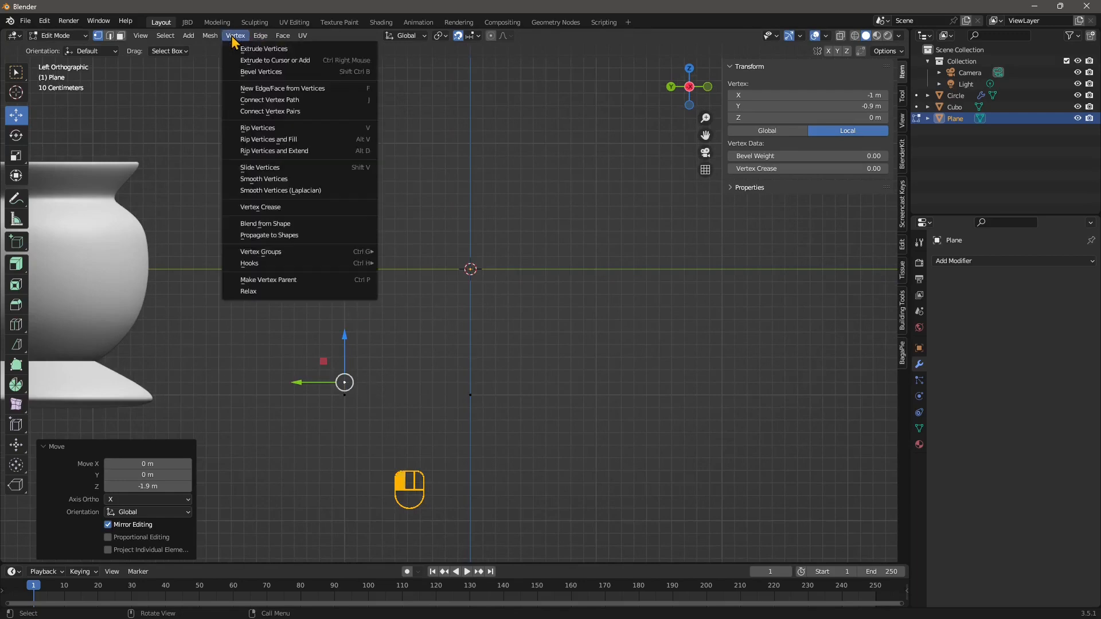
{"action": "left_click", "coordinate": [261, 49]}
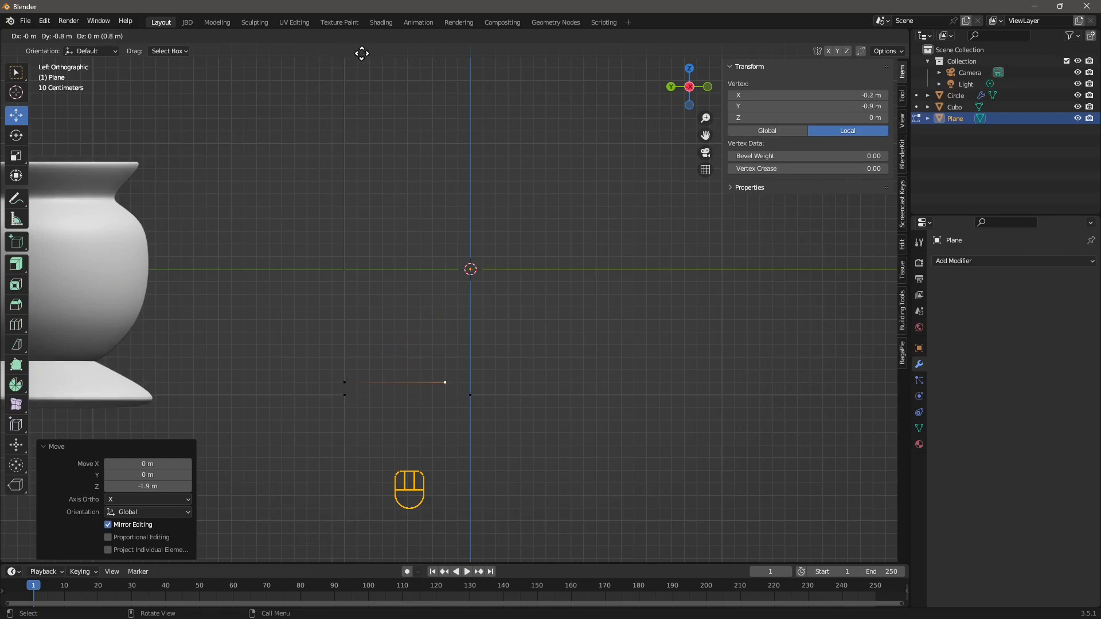
{"action": "left_click", "coordinate": [367, 44]}
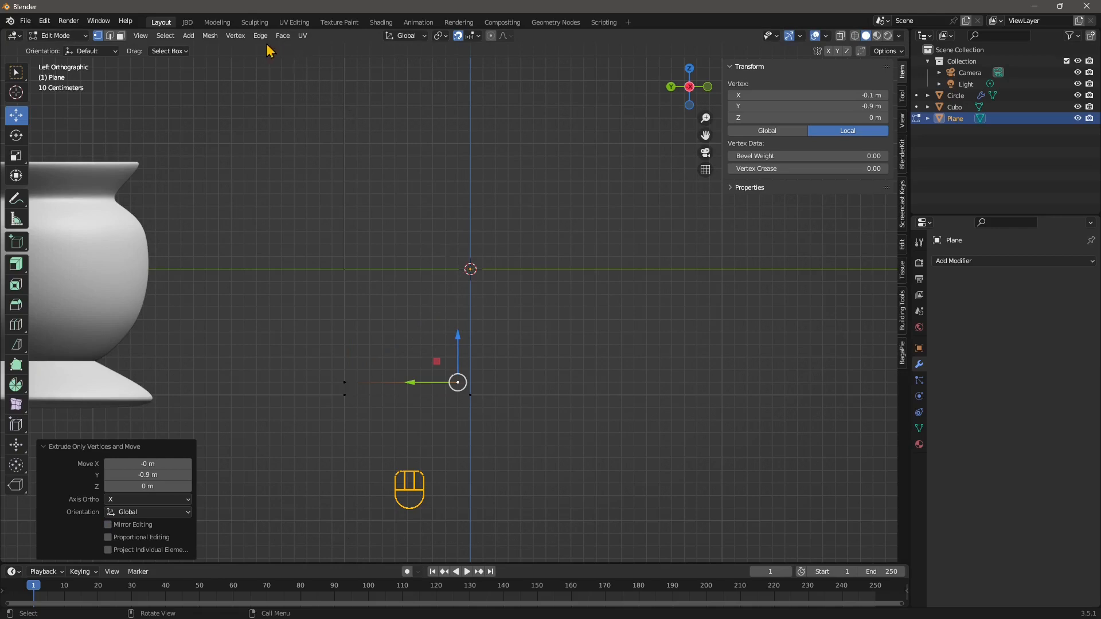
{"action": "left_click", "coordinate": [235, 36]}
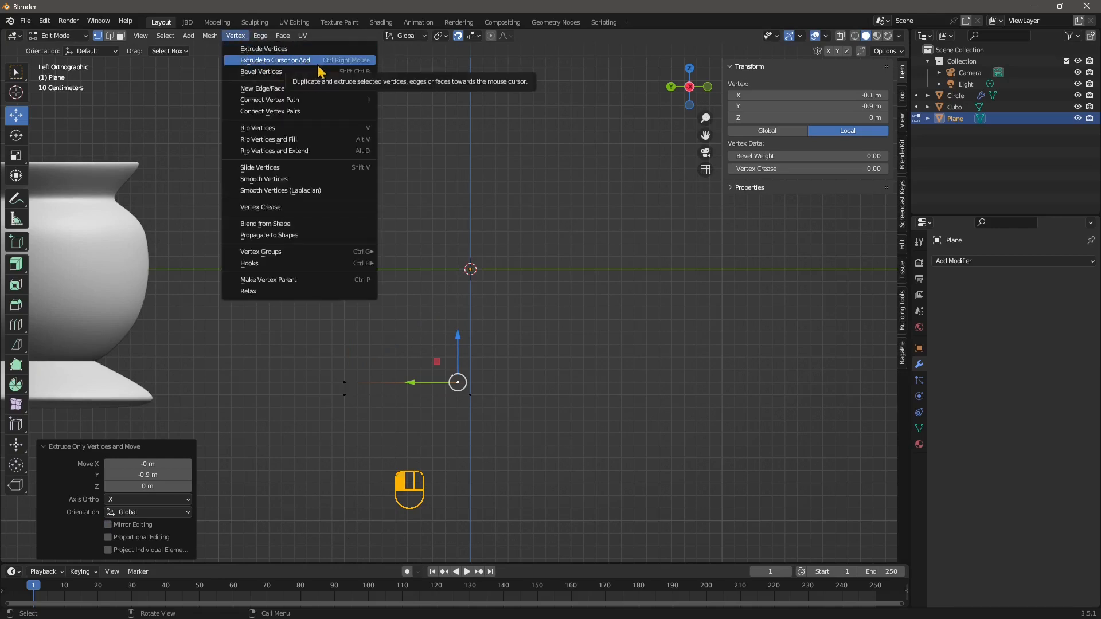
{"action": "left_click", "coordinate": [355, 63]}
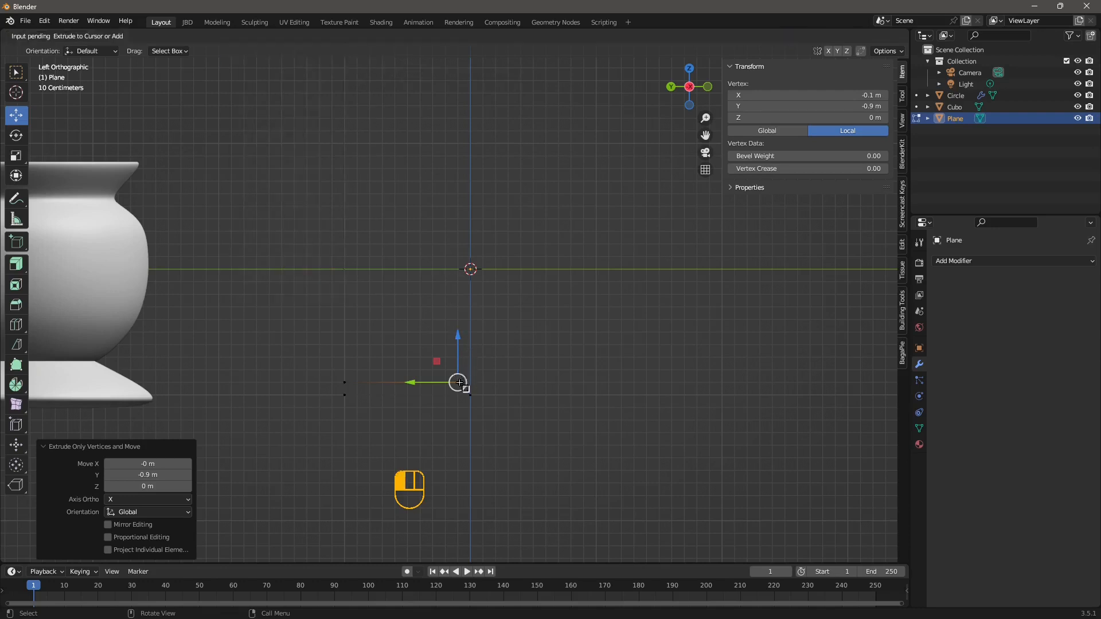
{"action": "left_click", "coordinate": [459, 269]}
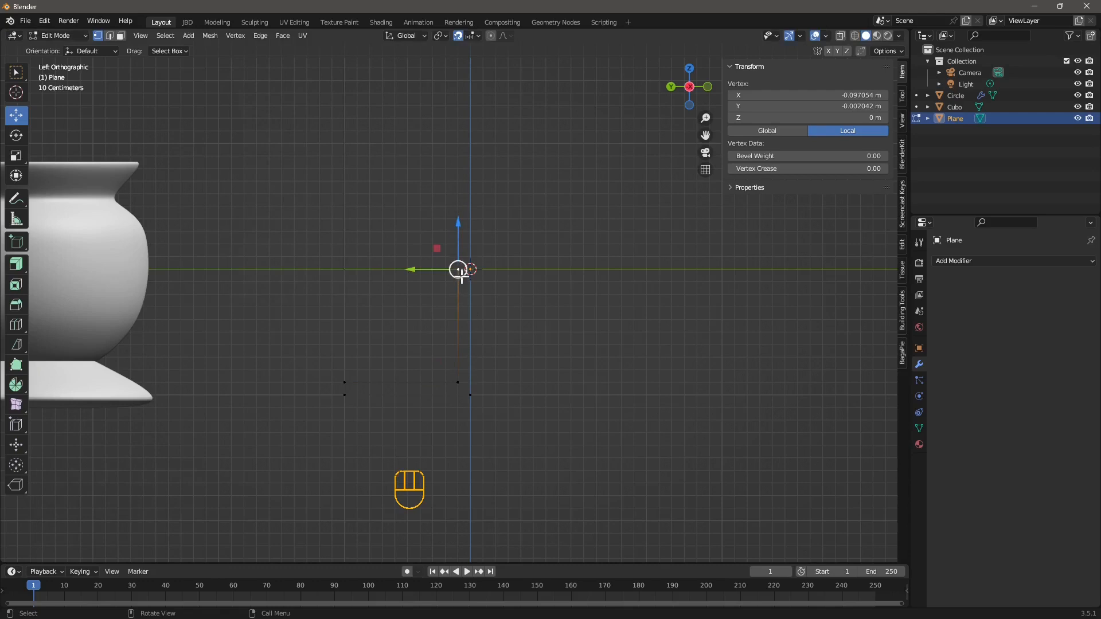
{"action": "middle_click_drag", "start_coordinate": [460, 270], "coordinate": [479, 260], "text": "shift"}
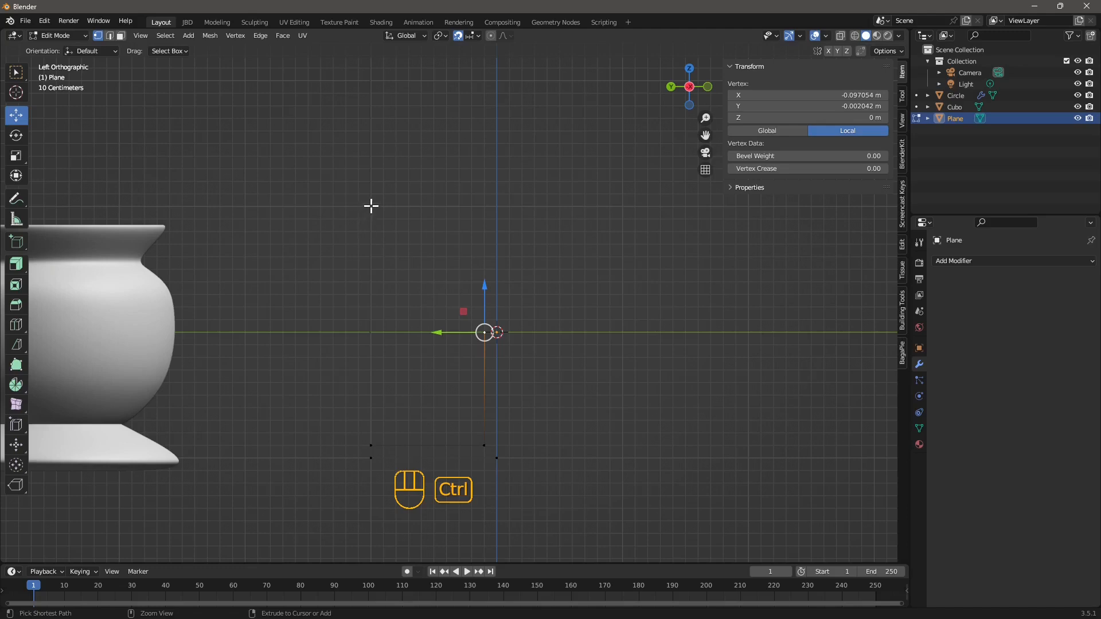
{"action": "right_click", "coordinate": [371, 206], "text": "ctrl"}
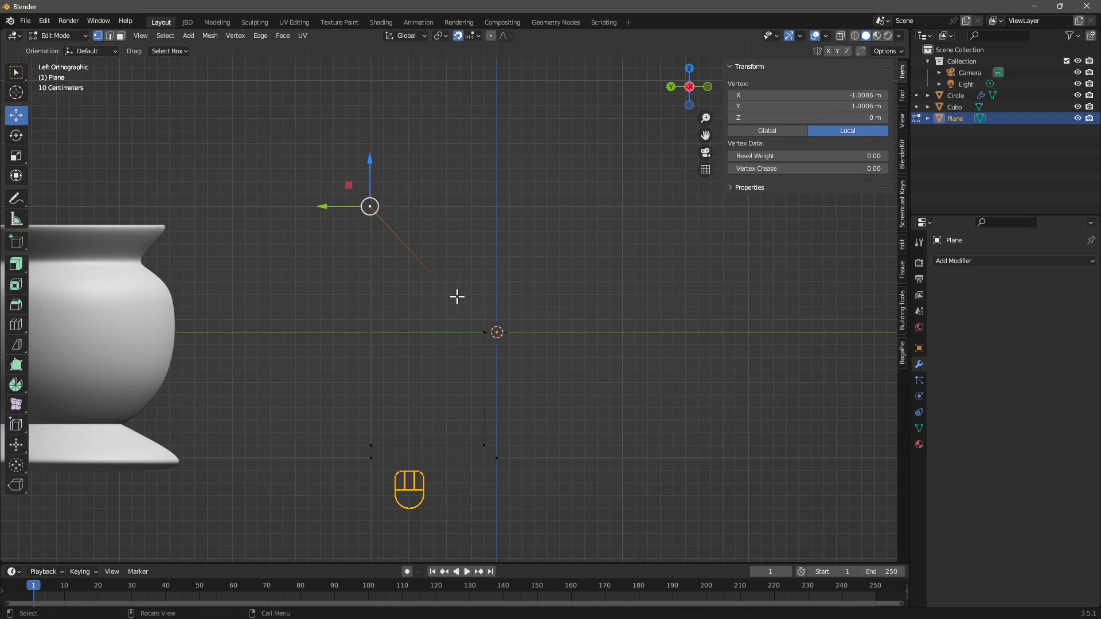
{"action": "key", "text": "ctrl+z"}
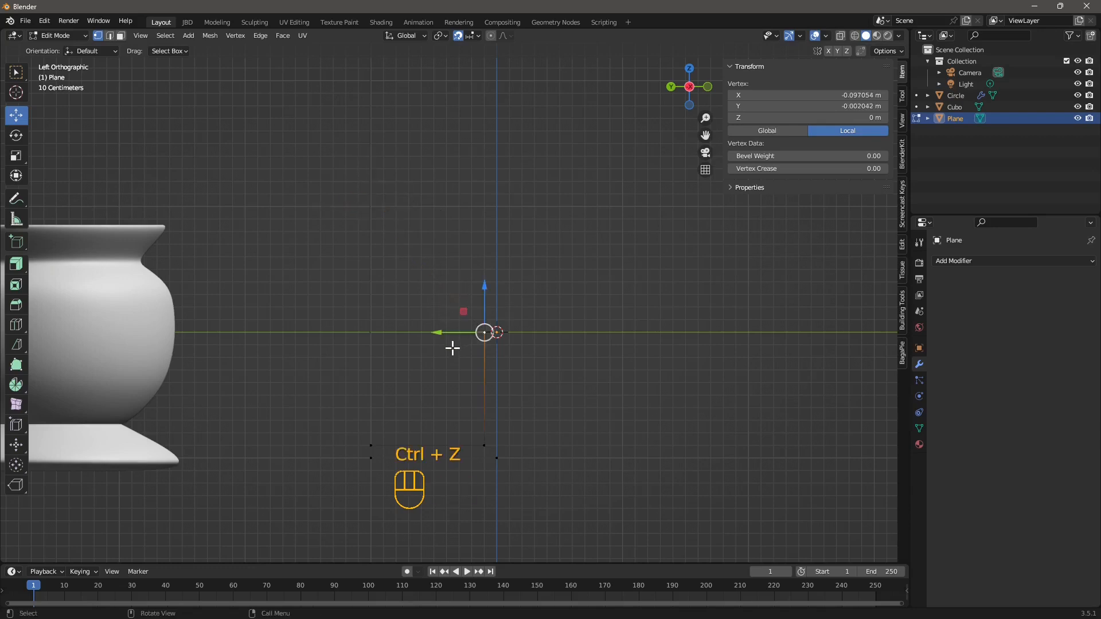
Step: Extrude the stem's top vertex about 0.2 m up and outward, and add five more cursor extrusions for a flaring cup curve about 1.46 m high
{"action": "scroll", "coordinate": [502, 422], "scroll_direction": "up", "scroll_amount": 2}
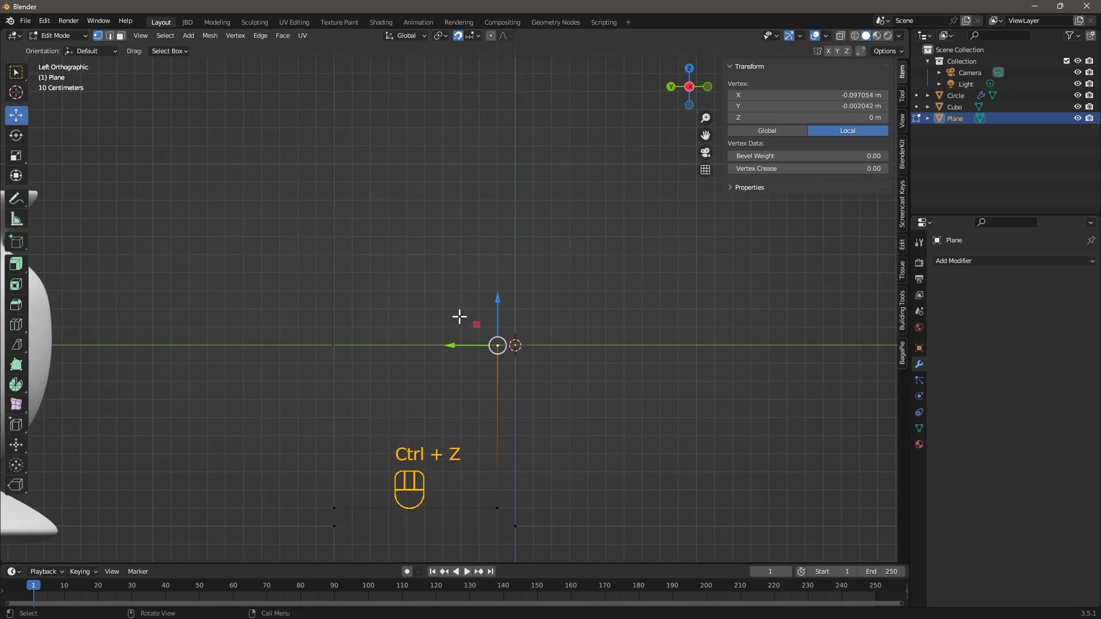
{"action": "key", "text": "e"}
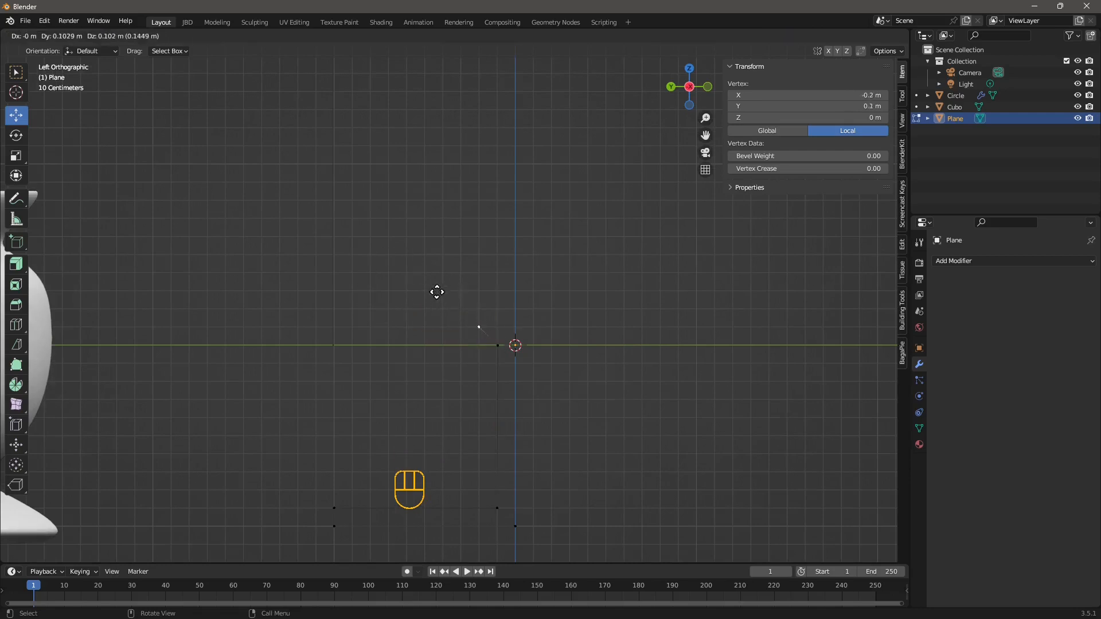
{"action": "left_click", "coordinate": [418, 282]}
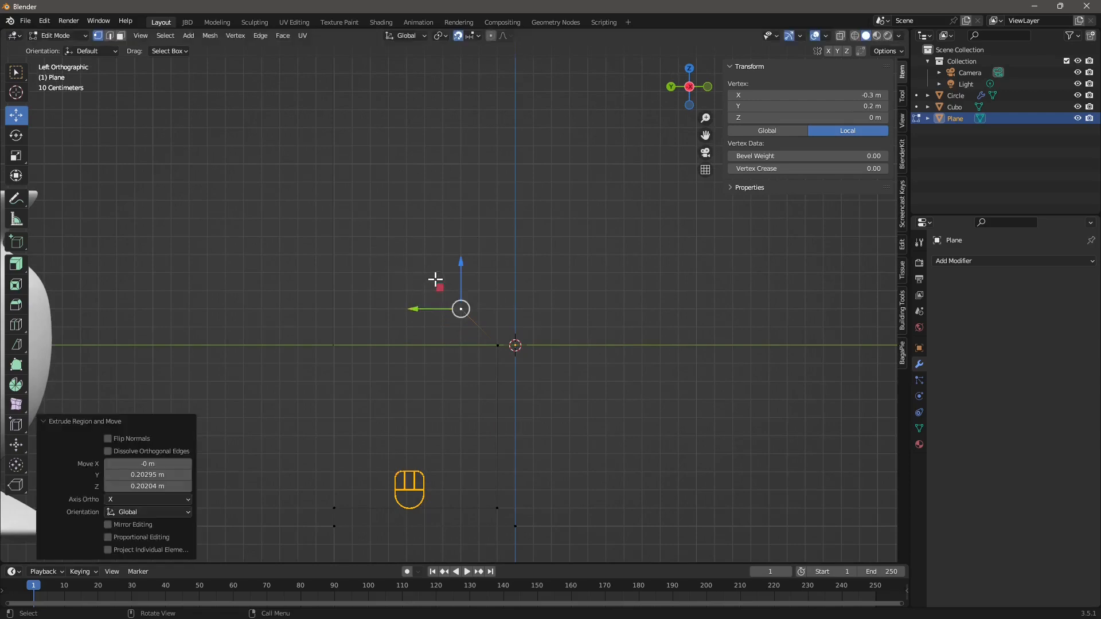
{"action": "right_click", "coordinate": [412, 271], "text": "ctrl"}
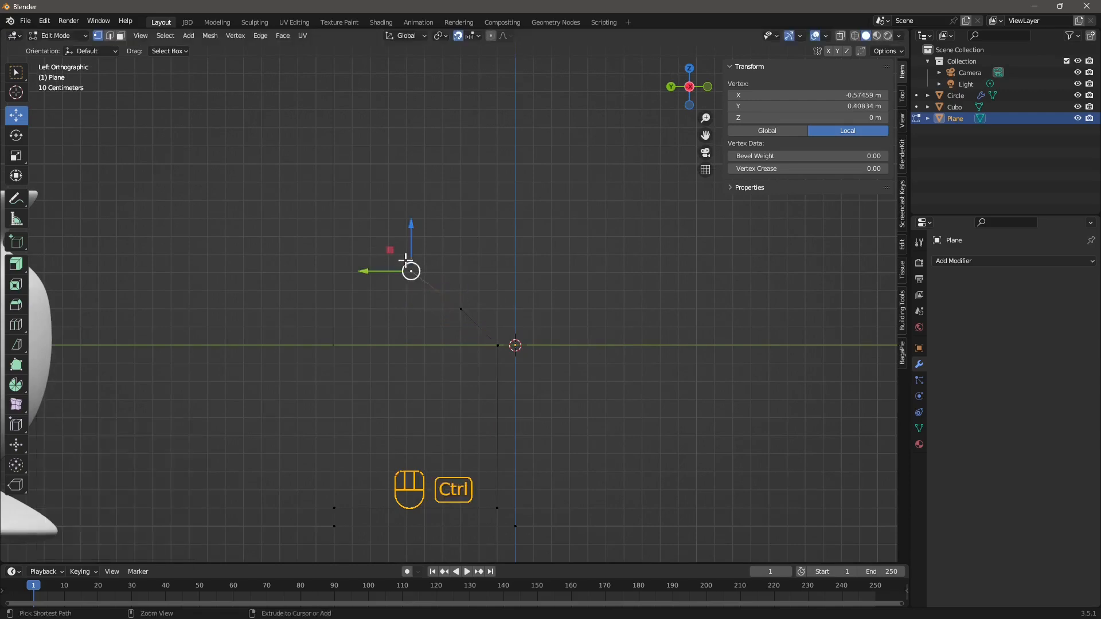
{"action": "right_click", "coordinate": [385, 224], "text": "ctrl"}
{"action": "right_click", "coordinate": [362, 188], "text": "ctrl"}
{"action": "right_click", "coordinate": [344, 122], "text": "ctrl"}
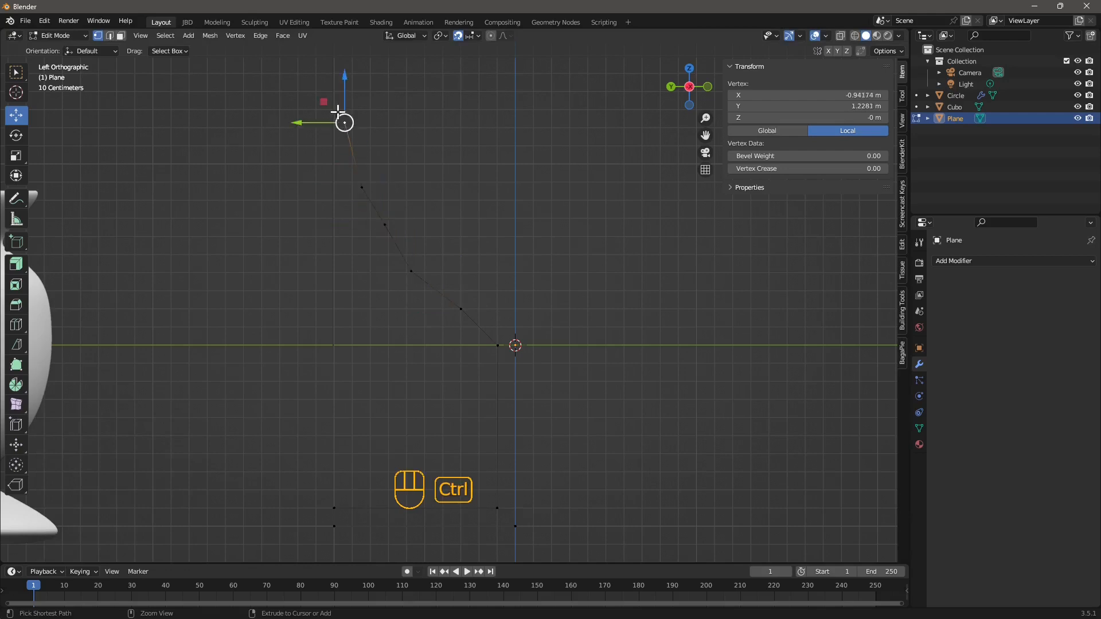
{"action": "right_click", "coordinate": [334, 82], "text": "ctrl"}
Step: Select the six cup curve vertices above the stem and apply Smooth Vertices twice
{"action": "scroll", "coordinate": [397, 342], "scroll_direction": "down", "scroll_amount": 2}
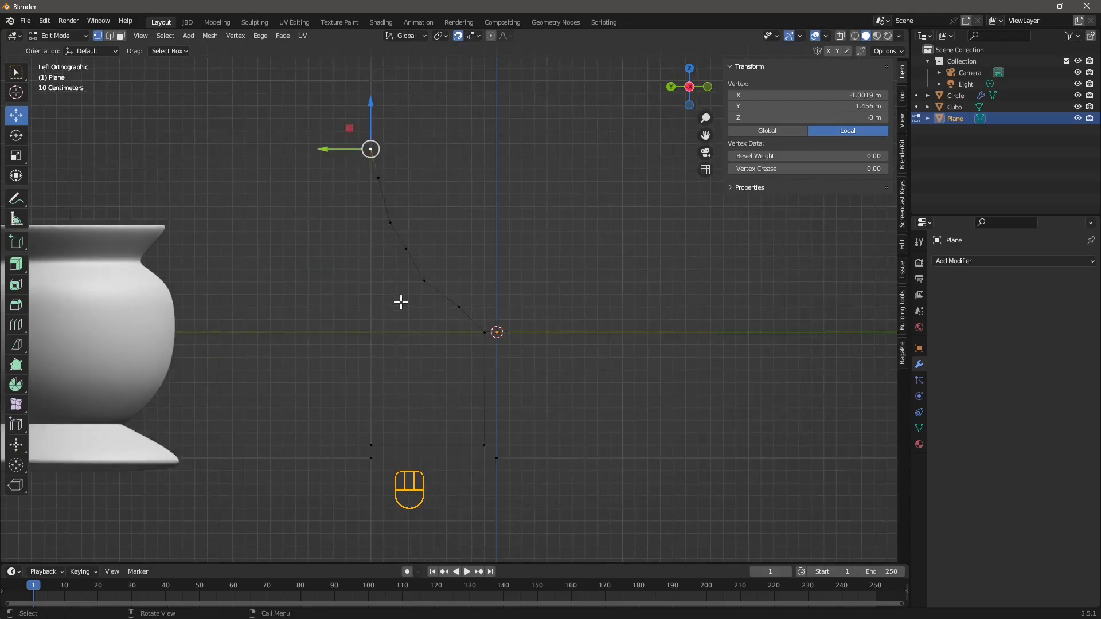
{"action": "scroll", "coordinate": [401, 302], "scroll_direction": "up", "scroll_amount": 2, "text": "shift"}
{"action": "scroll", "coordinate": [371, 172], "scroll_direction": "up", "scroll_amount": 3}
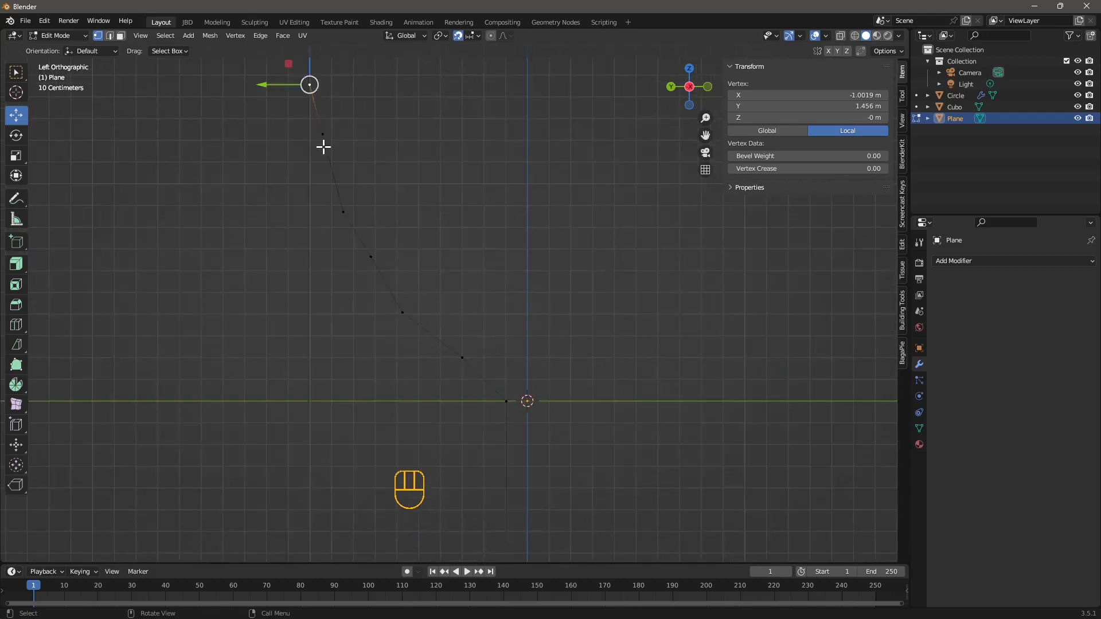
{"action": "scroll", "coordinate": [388, 211], "scroll_direction": "up", "scroll_amount": 4, "text": "shift"}
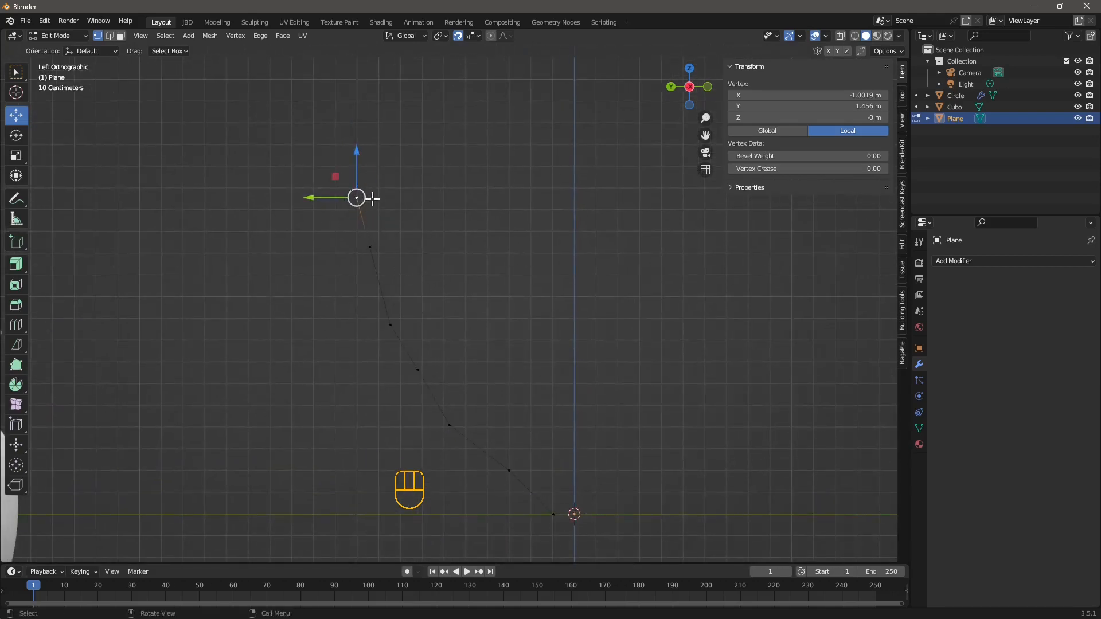
{"action": "middle_click_drag", "start_coordinate": [414, 312], "coordinate": [408, 270], "text": "shift"}
{"action": "left_click_drag", "start_coordinate": [524, 450], "coordinate": [332, 142]}
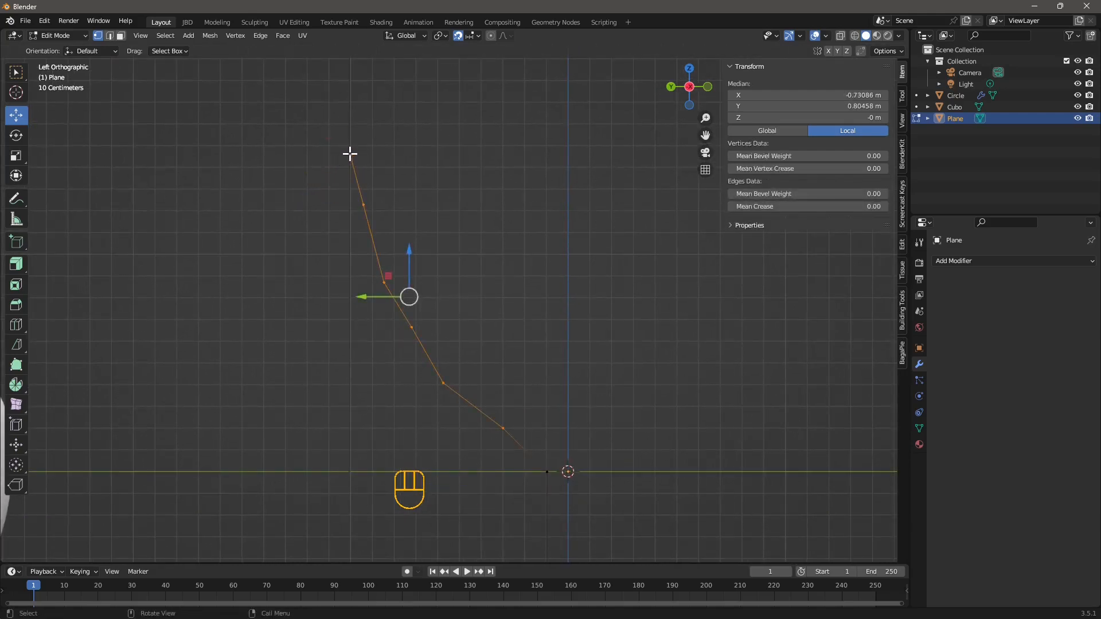
{"action": "right_click", "coordinate": [349, 163]}
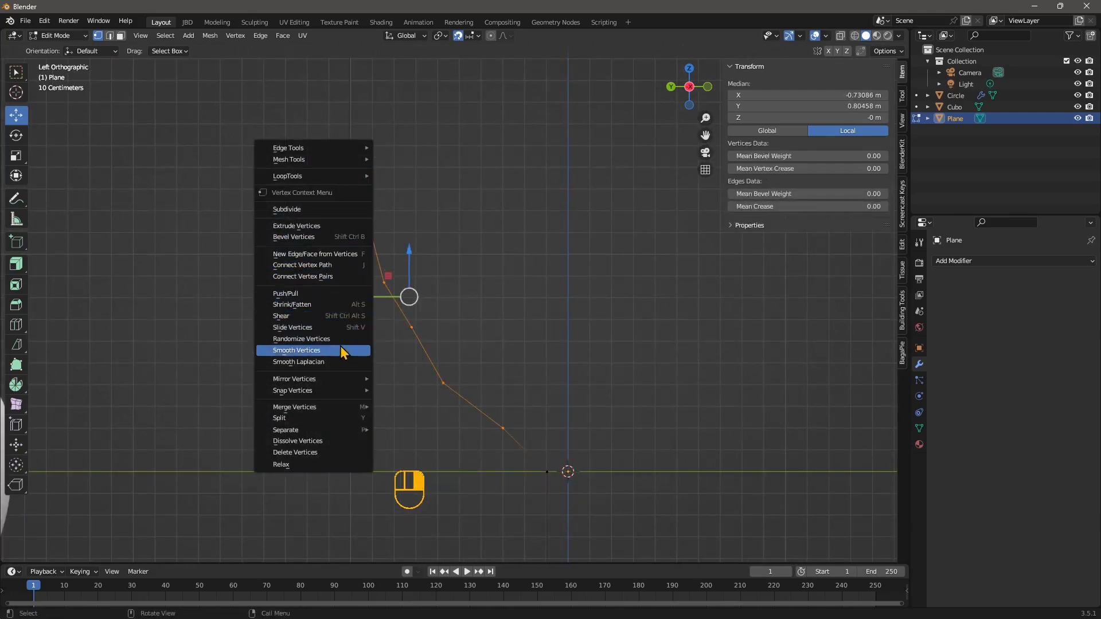
{"action": "left_click", "coordinate": [312, 352]}
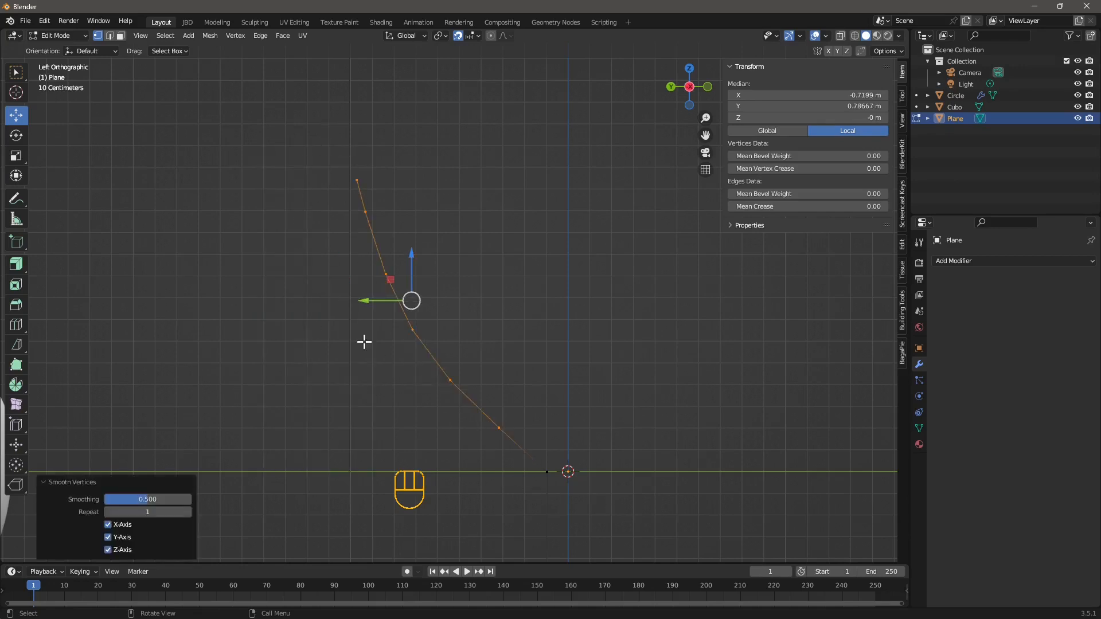
{"action": "key", "text": "shift+r"}
Step: In edge select mode, extrude the cup curve and vertical stem edges about 0.13 m toward the axis and 0.06 m up to give the profile thickness
{"action": "left_click_drag", "start_coordinate": [480, 352], "coordinate": [455, 307], "text": "shift"}
{"action": "middle_click_drag", "start_coordinate": [455, 308], "coordinate": [436, 226], "text": "shift"}
{"action": "scroll", "coordinate": [398, 248], "scroll_direction": "down", "scroll_amount": 3}
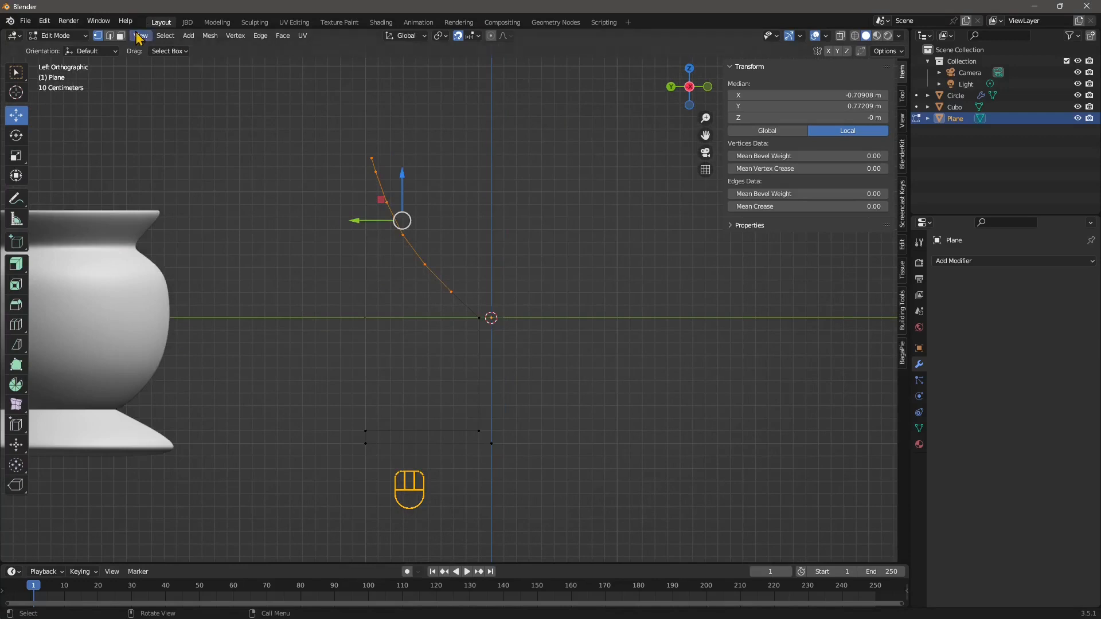
{"action": "left_click", "coordinate": [110, 35]}
{"action": "scroll", "coordinate": [453, 308], "scroll_direction": "up", "scroll_amount": 2}
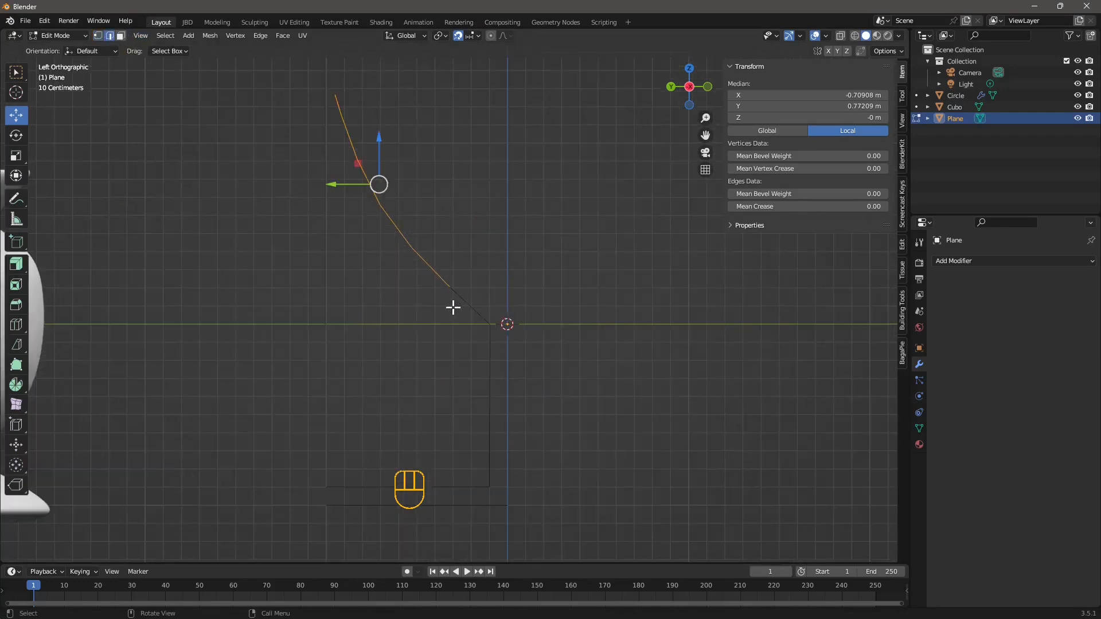
{"action": "left_click", "coordinate": [322, 113]}
{"action": "left_click_drag", "start_coordinate": [280, 76], "coordinate": [496, 459]}
{"action": "left_click", "coordinate": [489, 347], "text": "shift"}
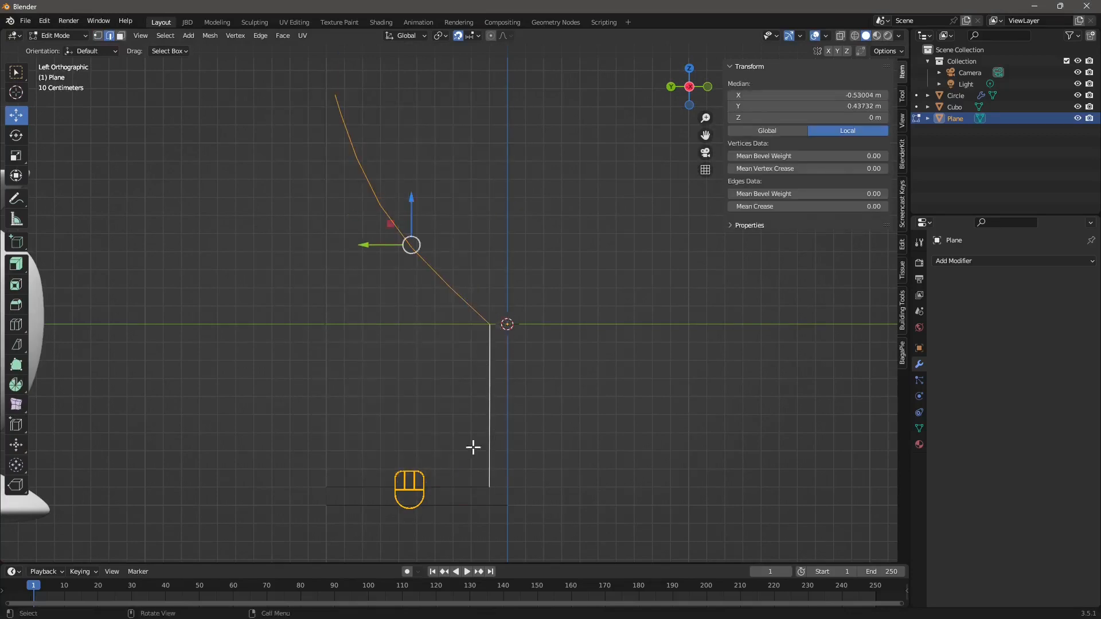
{"action": "middle_click_drag", "start_coordinate": [416, 305], "coordinate": [389, 310], "text": "shift"}
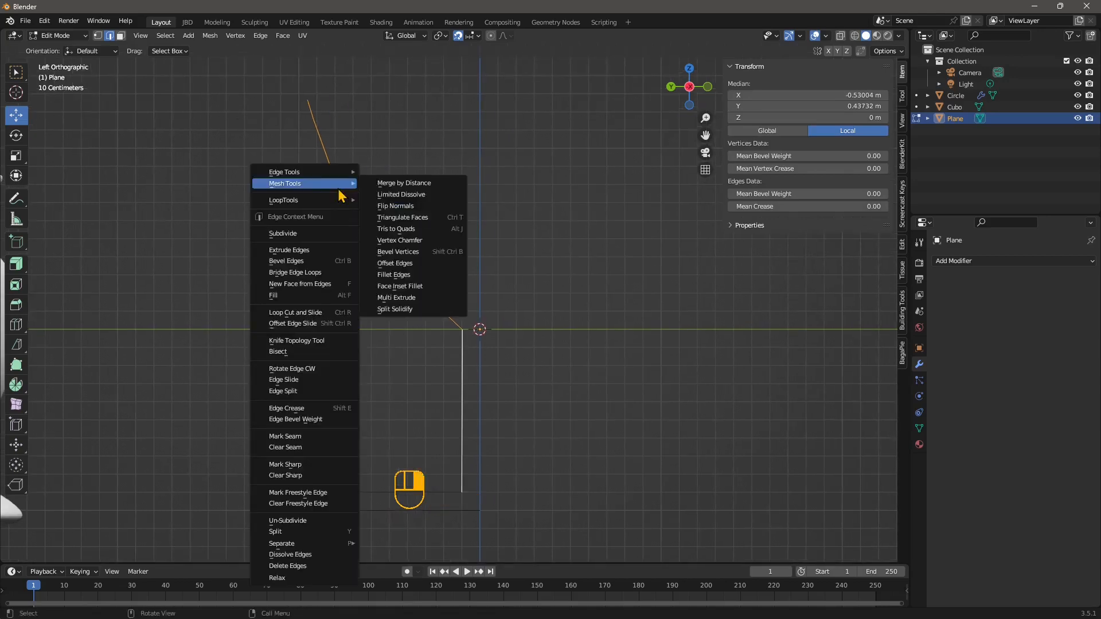
{"action": "right_click", "coordinate": [337, 184]}
{"action": "left_click", "coordinate": [321, 250]}
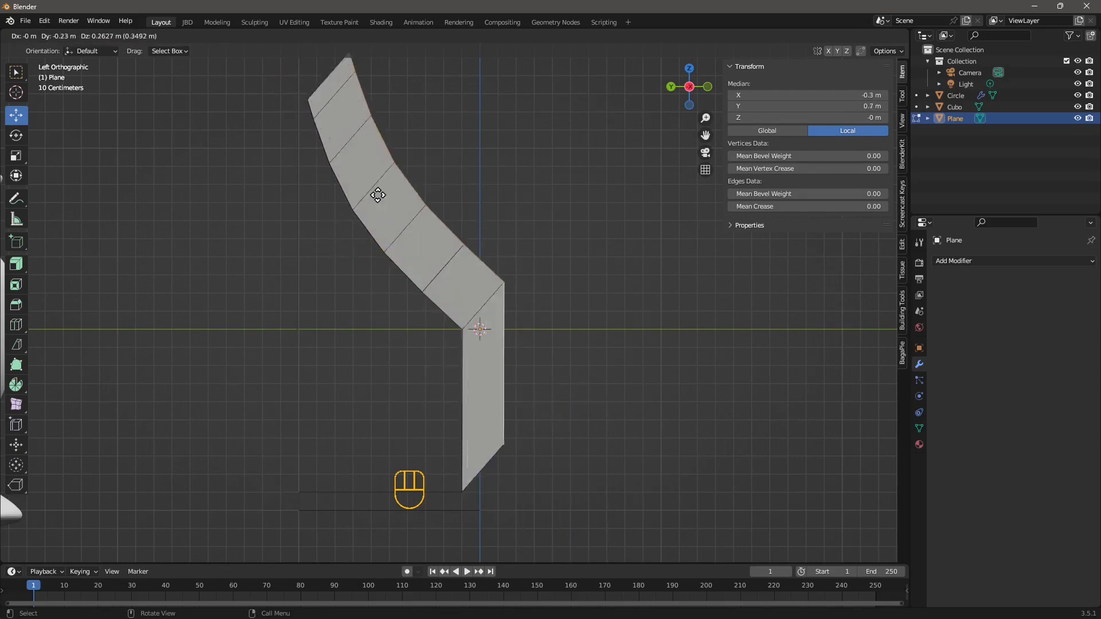
{"action": "left_click", "coordinate": [338, 232]}
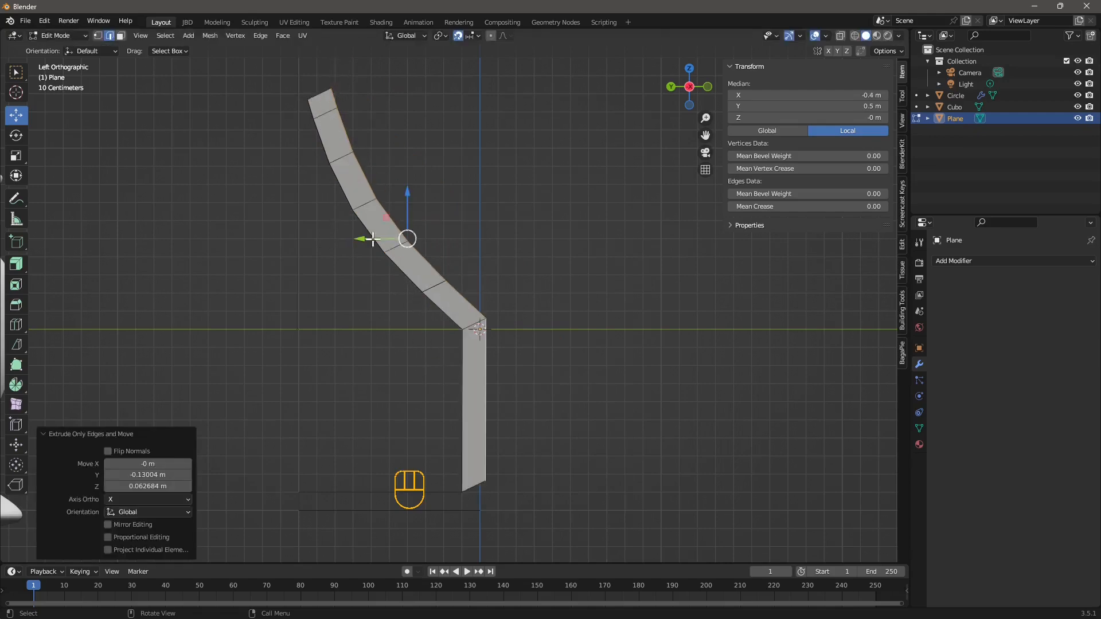
Step: Move the extruded edges 0.1 m along Y to thin the profile, and move the inner stem-cup corner vertex 0.067 m back onto the centre axis
{"action": "left_click_drag", "start_coordinate": [368, 239], "coordinate": [359, 240]}
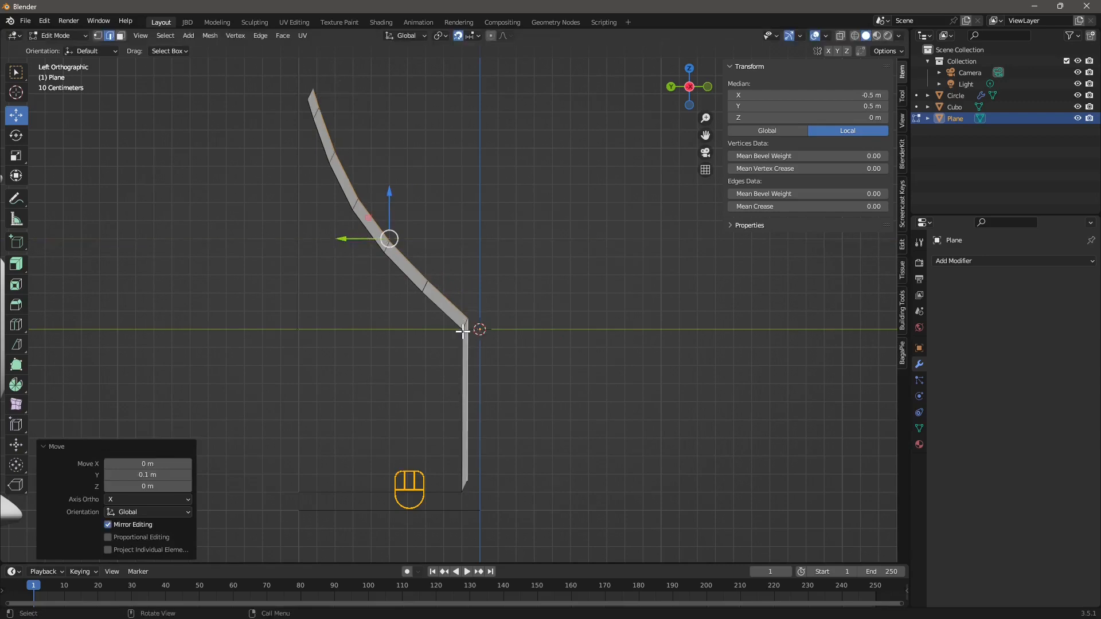
{"action": "left_click", "coordinate": [98, 36]}
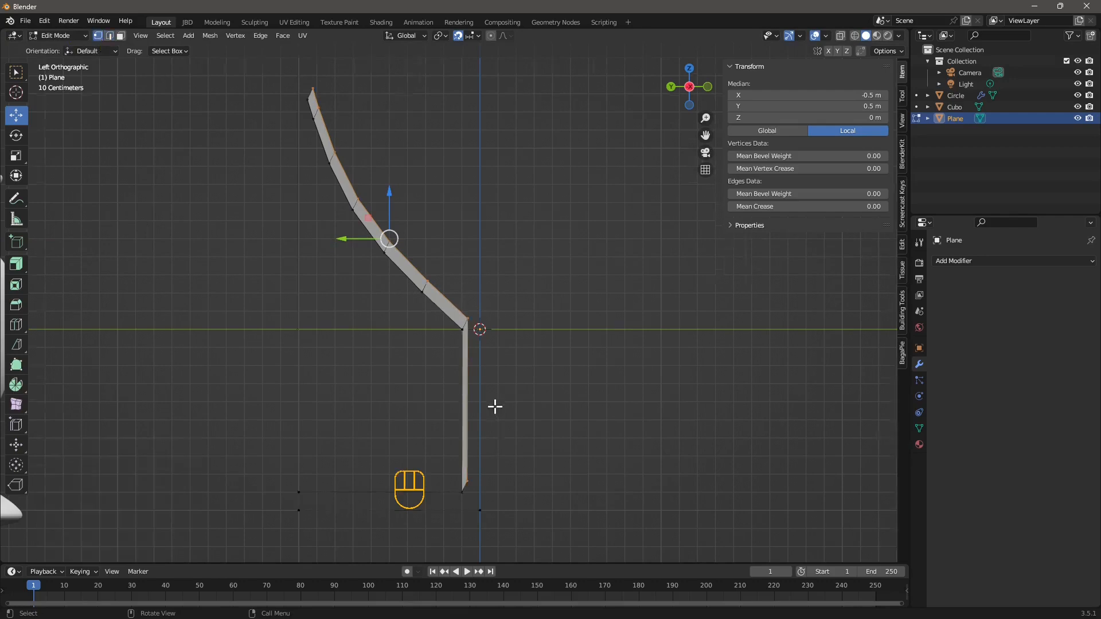
{"action": "scroll", "coordinate": [476, 406], "scroll_direction": "up", "scroll_amount": 3}
{"action": "middle_click_drag", "start_coordinate": [441, 405], "coordinate": [391, 323], "text": "shift"}
{"action": "scroll", "coordinate": [424, 264], "scroll_direction": "up", "scroll_amount": 1}
{"action": "left_click", "coordinate": [429, 238]}
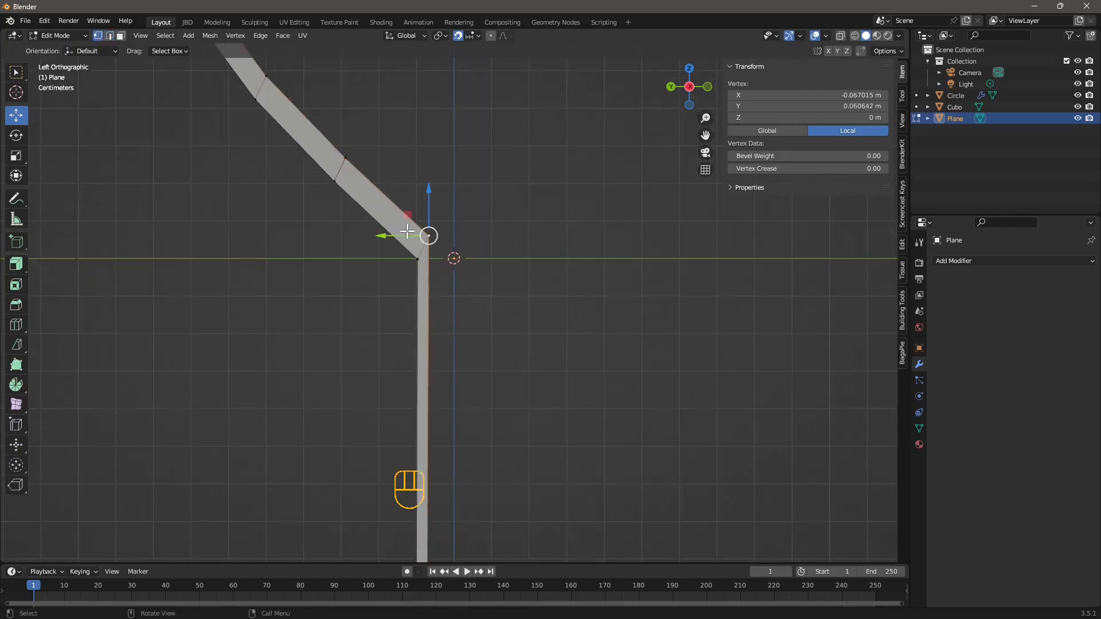
{"action": "left_click_drag", "start_coordinate": [401, 237], "coordinate": [429, 240]}
{"action": "middle_click_drag", "start_coordinate": [523, 482], "coordinate": [410, 430], "text": "shift"}
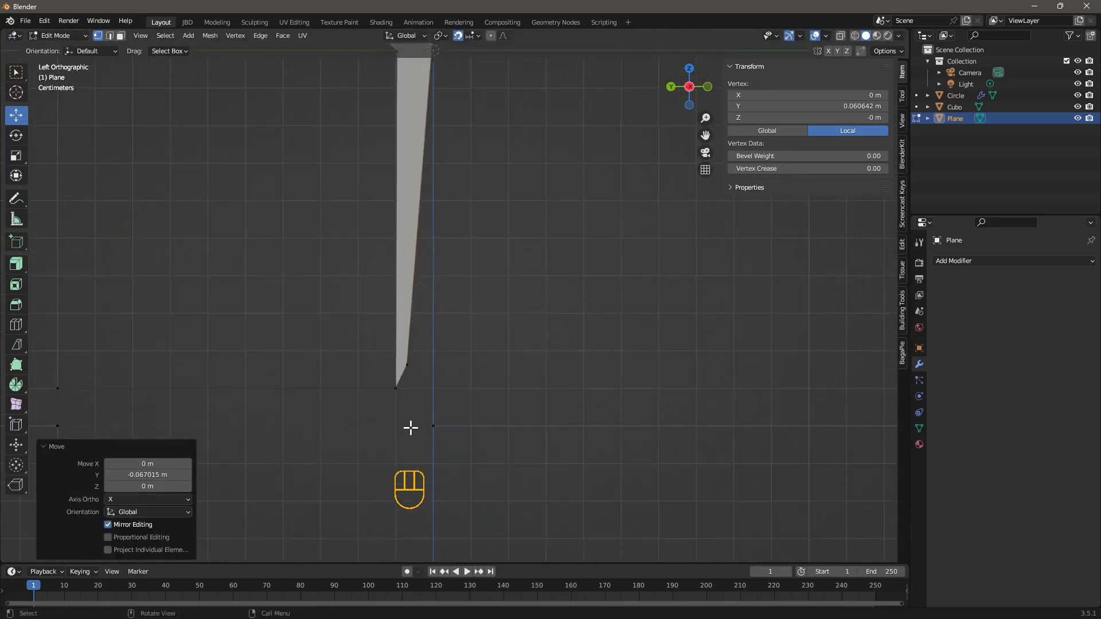
Step: Move the stem's inner bottom vertex onto the centre axis, level with the base's upper edge
{"action": "left_click", "coordinate": [407, 371]}
{"action": "mouse_move", "coordinate": [407, 371]}
{"action": "left_mouse_down"}
{"action": "mouse_move", "coordinate": [405, 357]}
{"action": "mouse_move", "coordinate": [417, 371]}
{"action": "left_mouse_up"}
{"action": "key", "text": "ctrl+z"}
{"action": "scroll", "coordinate": [425, 423], "scroll_direction": "down", "scroll_amount": 2}
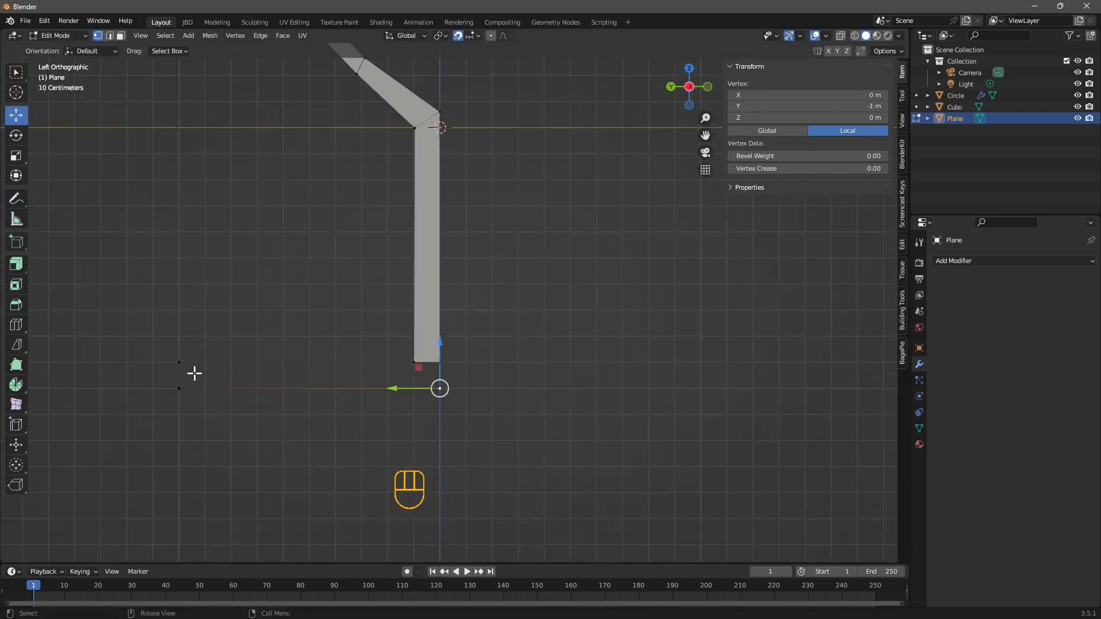
{"action": "left_click", "coordinate": [412, 364]}
{"action": "middle_click_drag", "start_coordinate": [339, 405], "coordinate": [369, 403], "text": "shift"}
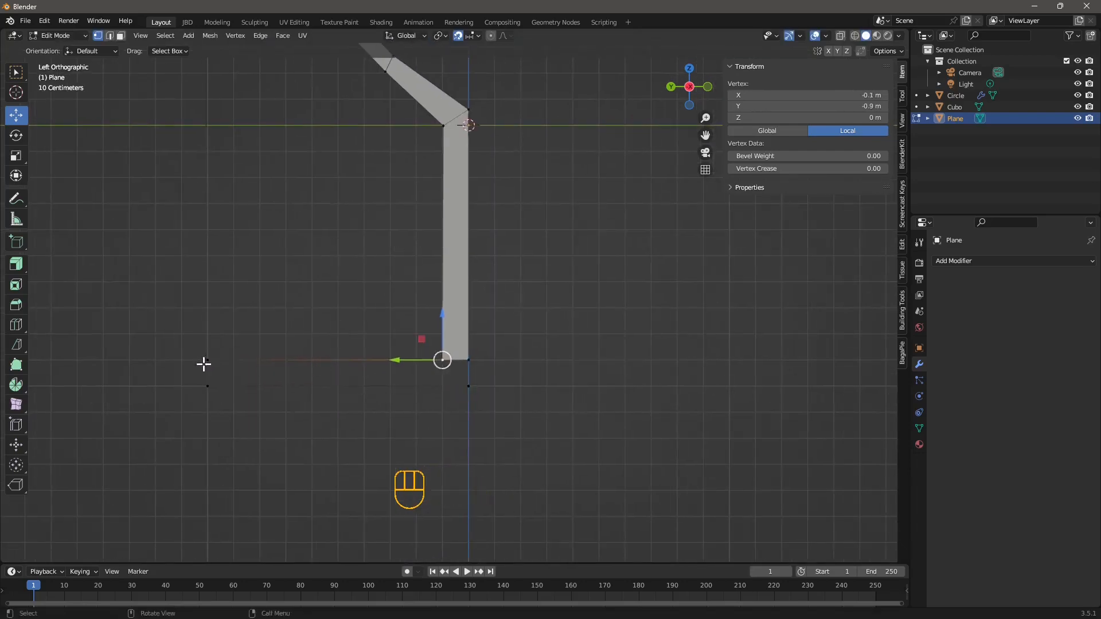
Step: Try to select all the edges around the base outline in edge select mode
{"action": "left_click", "coordinate": [109, 36]}
{"action": "left_click", "coordinate": [302, 361]}
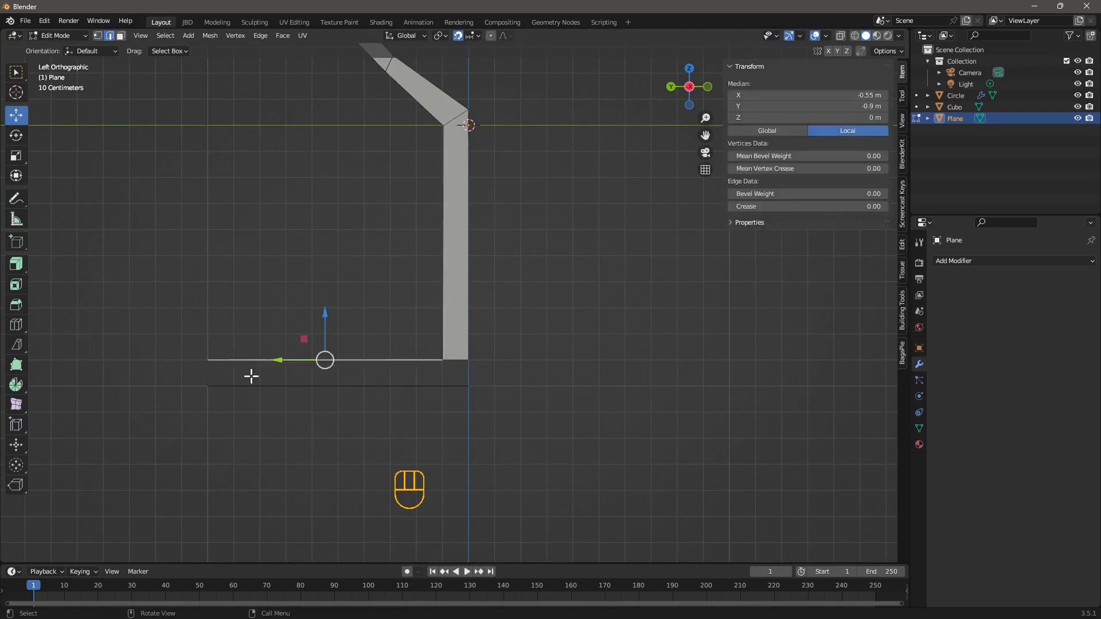
{"action": "left_click", "coordinate": [246, 386], "text": "shift"}
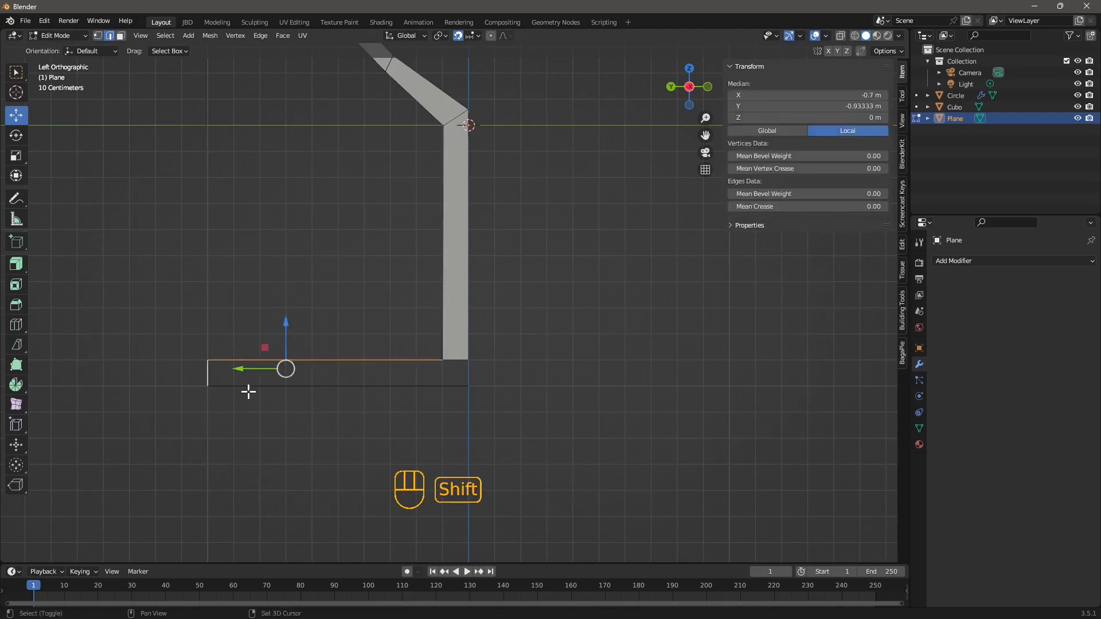
{"action": "left_click", "coordinate": [469, 377], "text": "shift"}
{"action": "left_click", "coordinate": [469, 377], "text": "shift"}
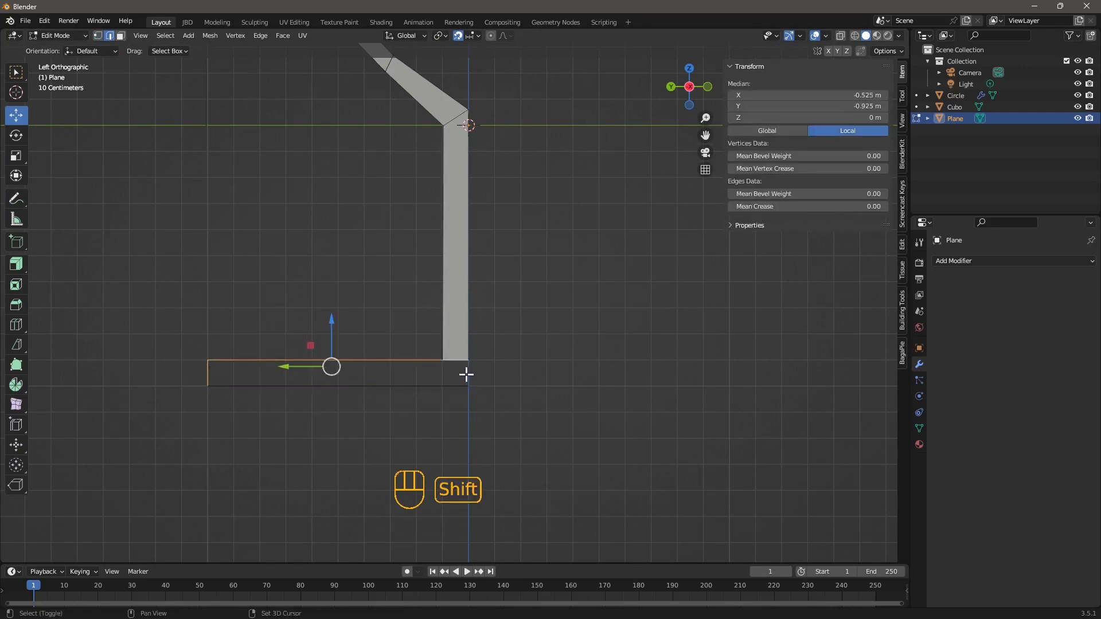
{"action": "left_click", "coordinate": [412, 382], "text": "shift"}
{"action": "scroll", "coordinate": [484, 388], "scroll_direction": "up", "scroll_amount": 6}
{"action": "middle_click_drag", "start_coordinate": [486, 450], "coordinate": [467, 294], "text": "shift"}
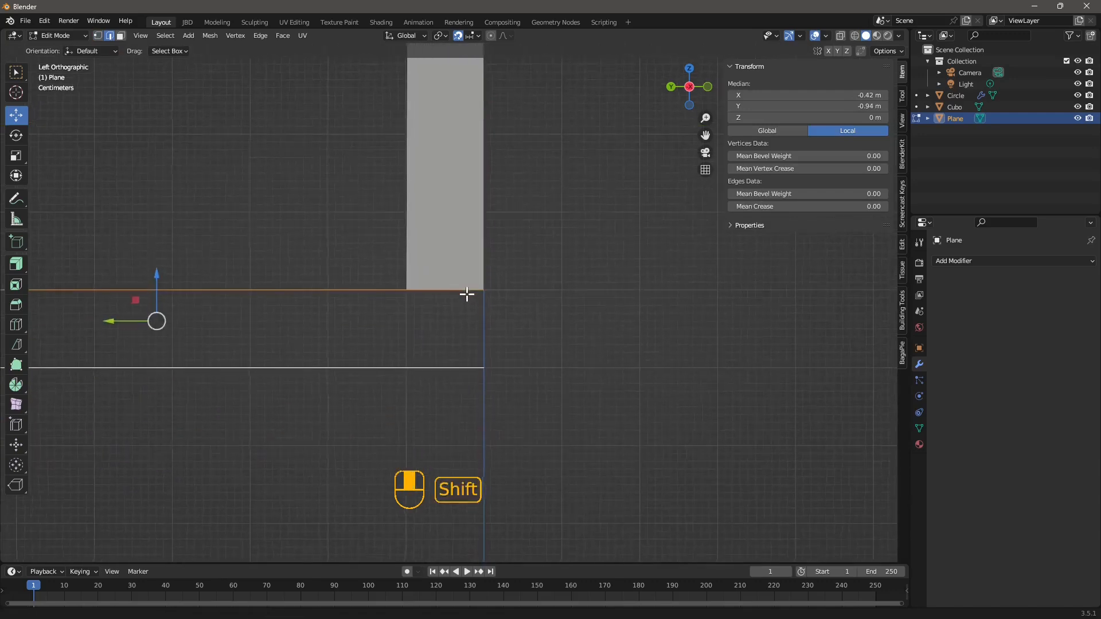
{"action": "scroll", "coordinate": [561, 349], "scroll_direction": "down", "scroll_amount": 1}
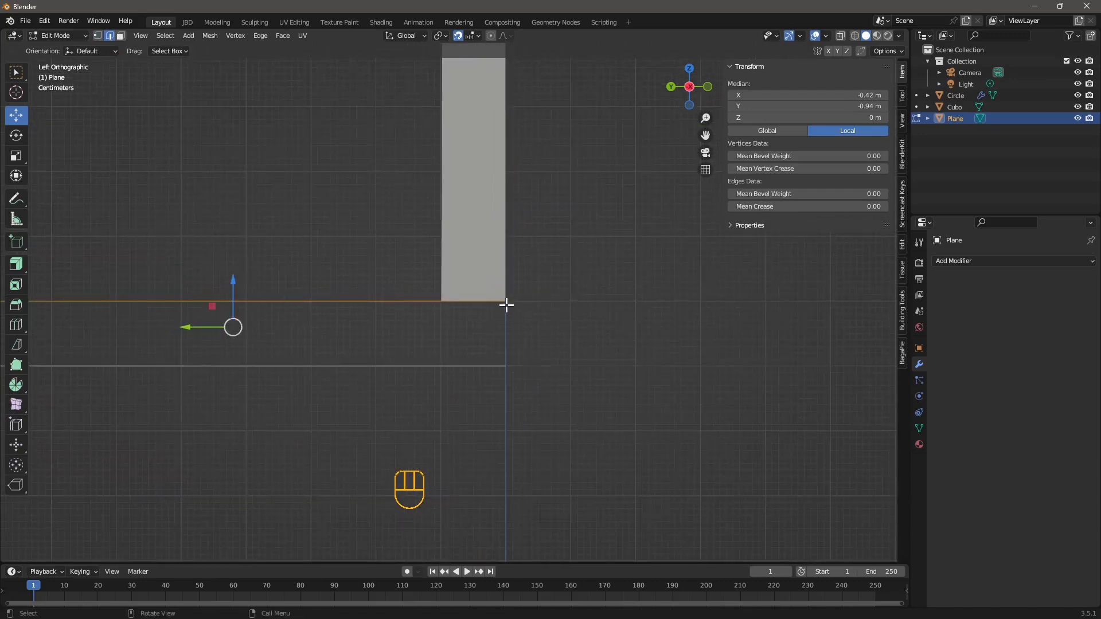
Step: Extrude the stem's inner bottom vertex 0.1 m down along Z to close the base outline at the centre axis
{"action": "left_click", "coordinate": [502, 336]}
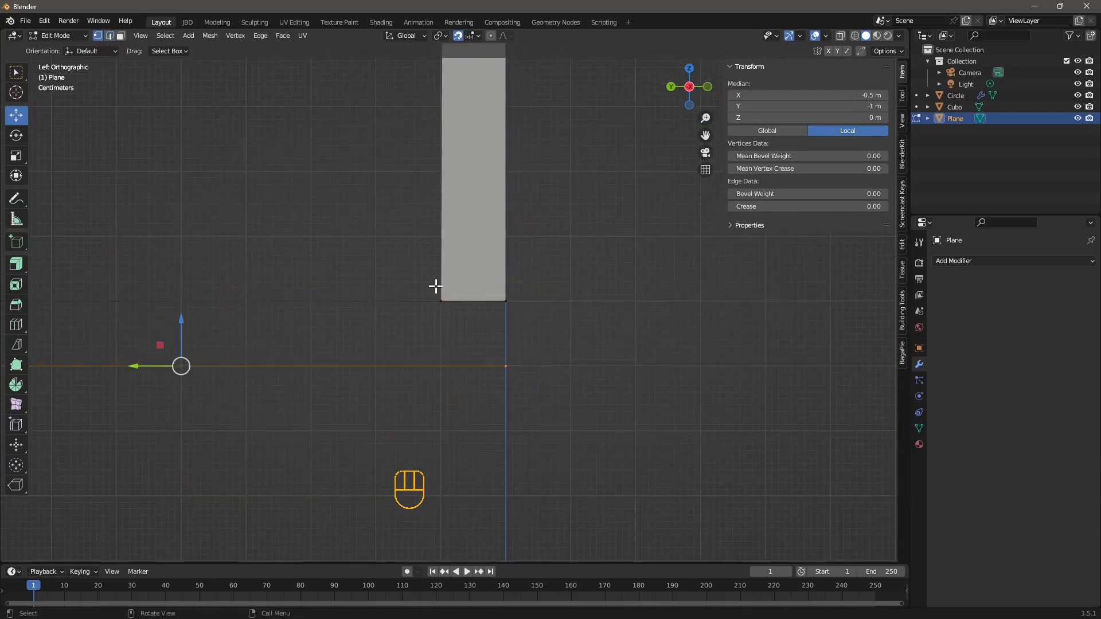
{"action": "left_click", "coordinate": [506, 301]}
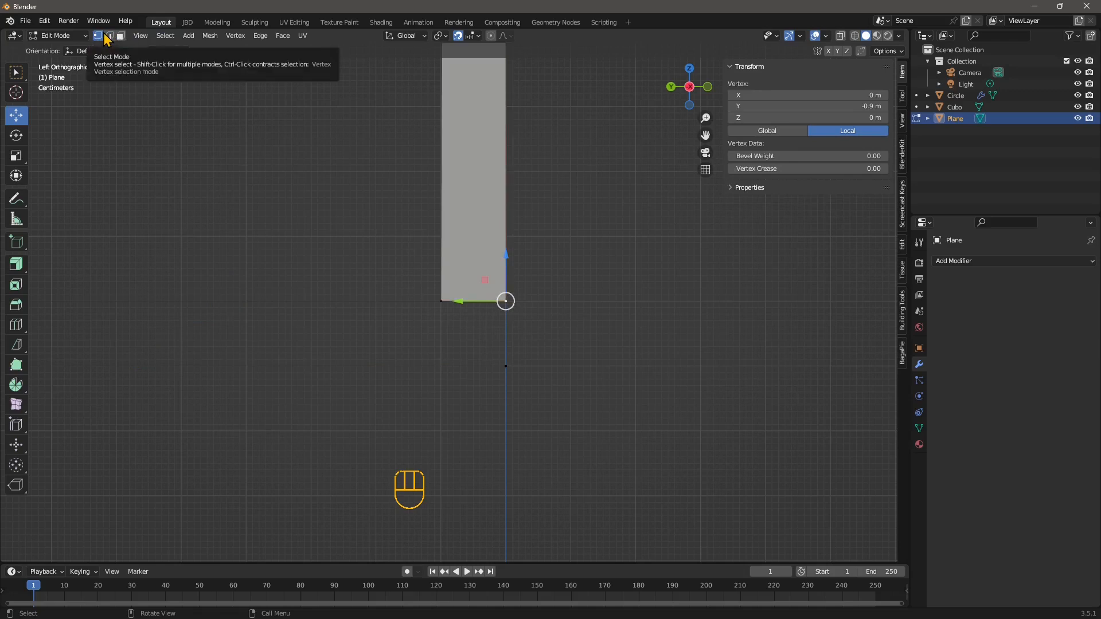
{"action": "key", "text": "e"}
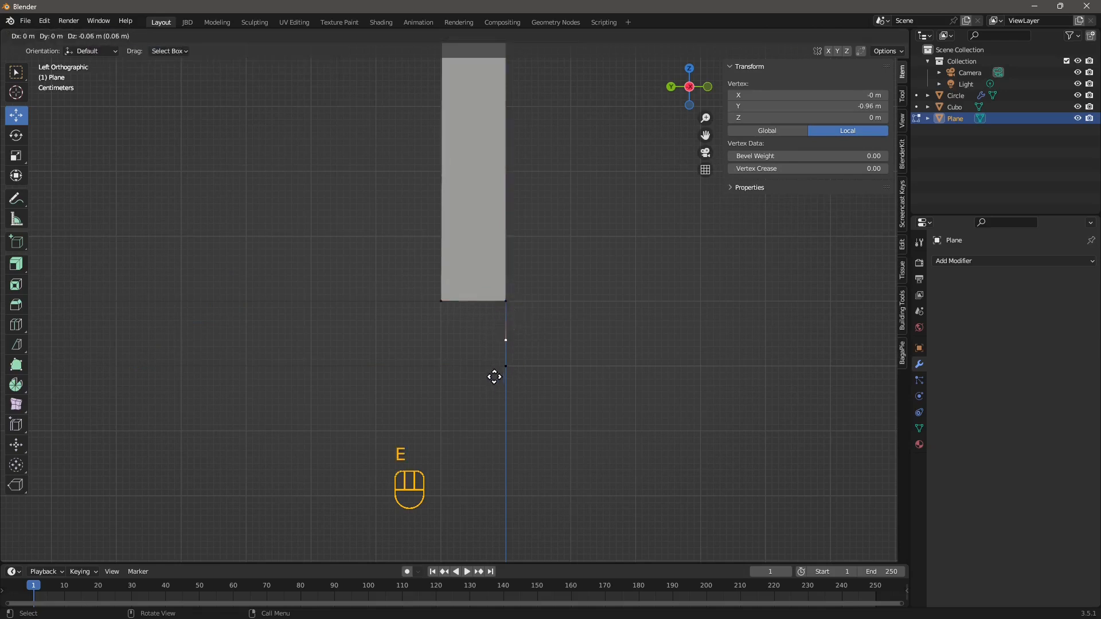
{"action": "left_click", "coordinate": [497, 401]}
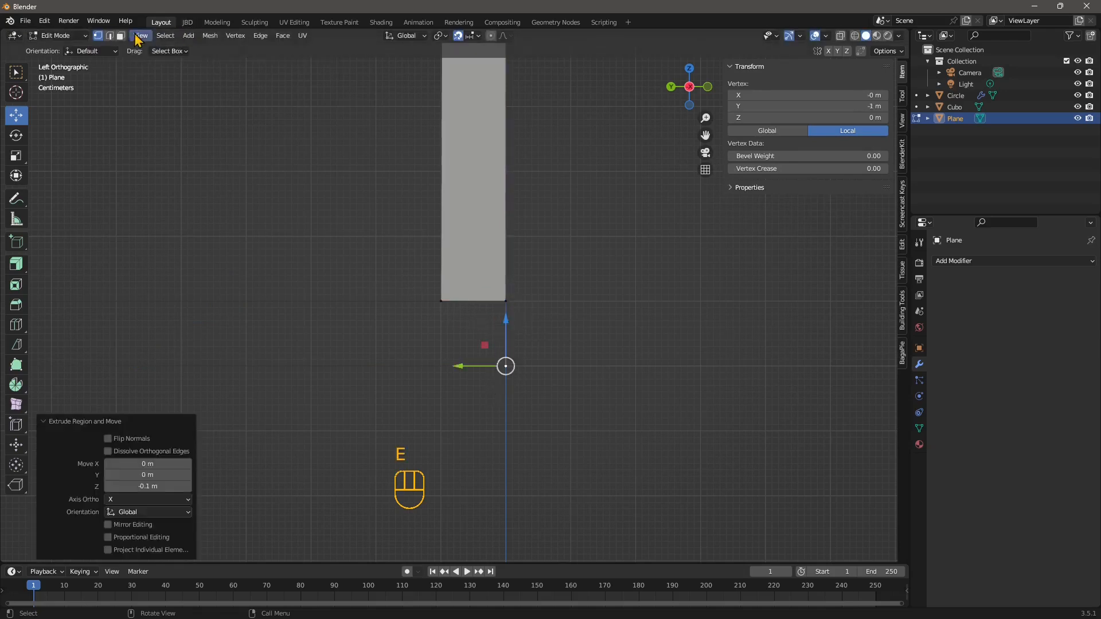
Step: Try to fill the closed base outline with the Fill command in edge select mode, and undo it
{"action": "left_click", "coordinate": [109, 35]}
{"action": "scroll", "coordinate": [456, 301], "scroll_direction": "down", "scroll_amount": 2}
{"action": "scroll", "coordinate": [380, 351], "scroll_direction": "down", "scroll_amount": 5}
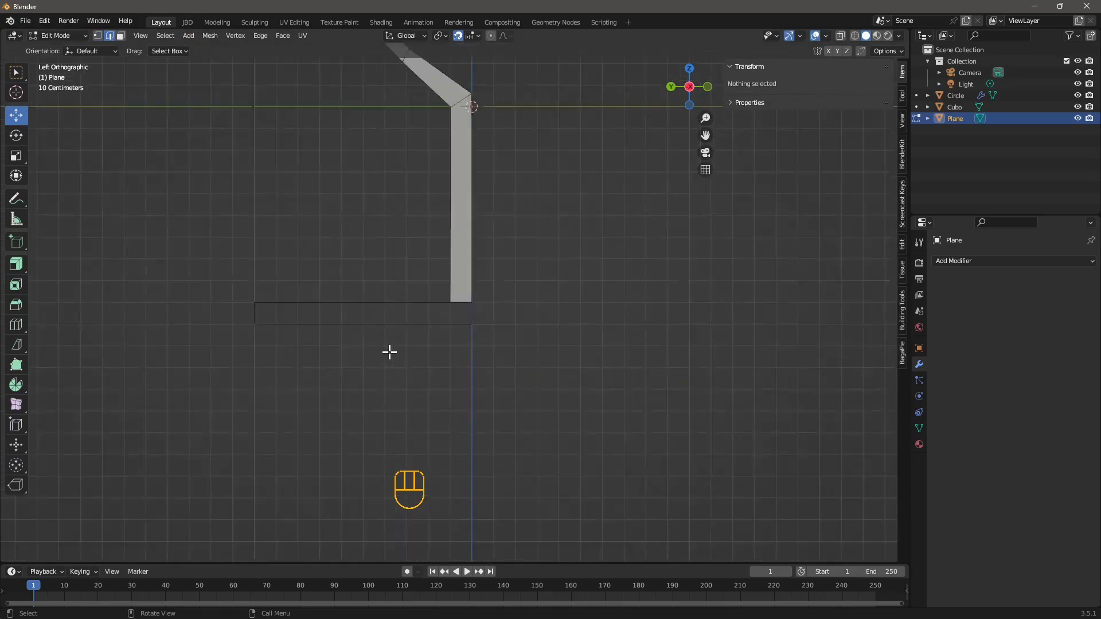
{"action": "middle_click_drag", "start_coordinate": [243, 178], "coordinate": [268, 222], "text": "shift"}
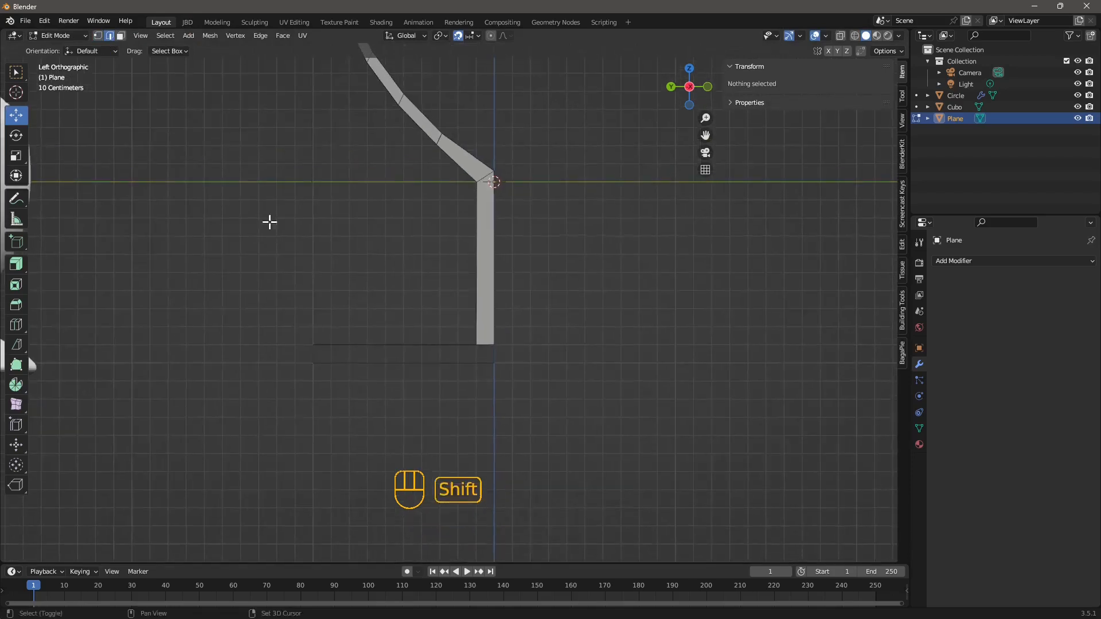
{"action": "left_click", "coordinate": [120, 37]}
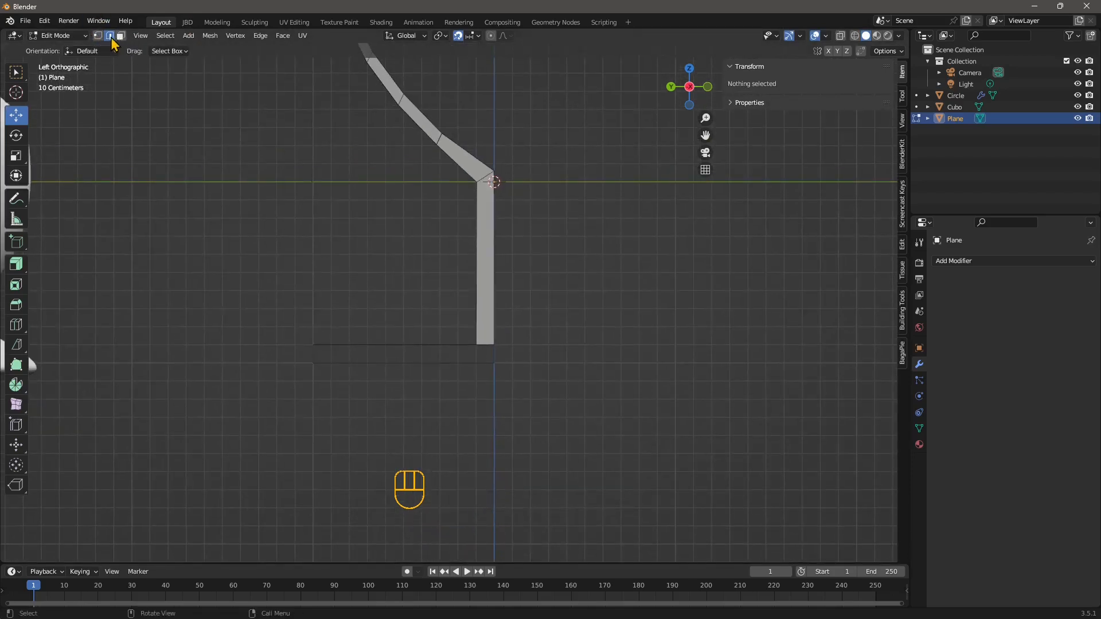
{"action": "left_click", "coordinate": [330, 351]}
{"action": "scroll", "coordinate": [346, 343], "scroll_direction": "up", "scroll_amount": 2}
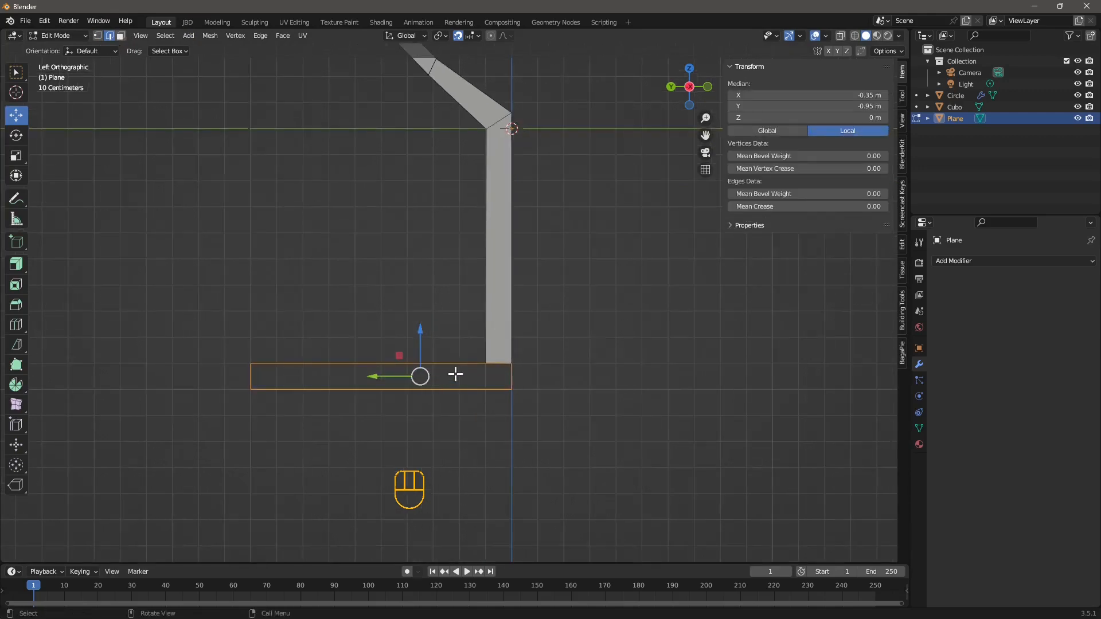
{"action": "right_click", "coordinate": [456, 375]}
{"action": "left_click", "coordinate": [416, 325]}
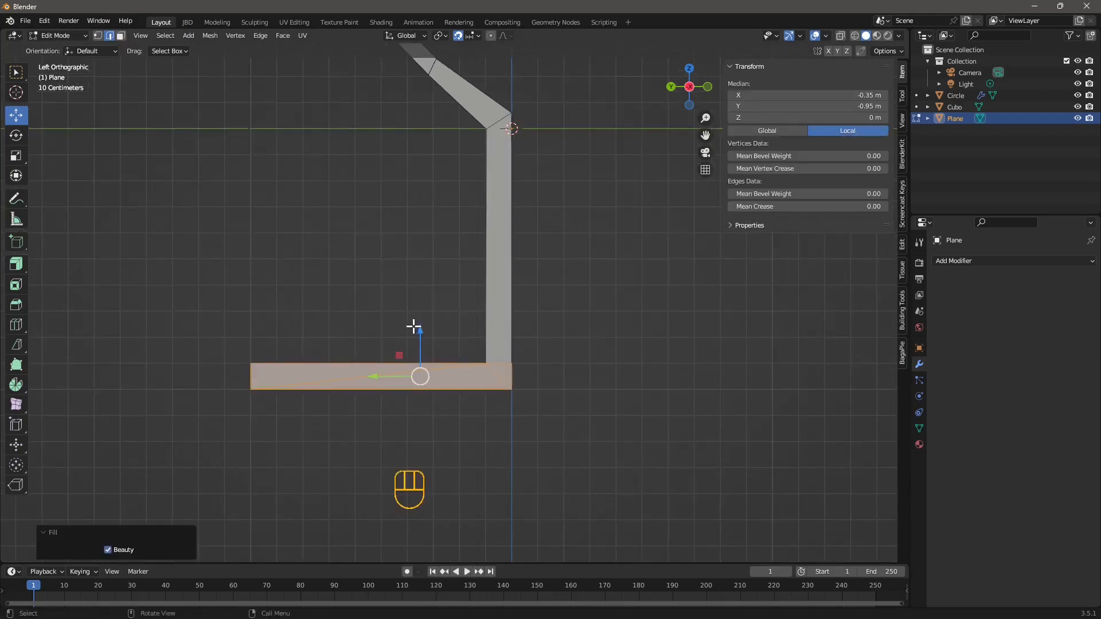
{"action": "left_click", "coordinate": [445, 413]}
{"action": "key", "text": "ctrl+z"}
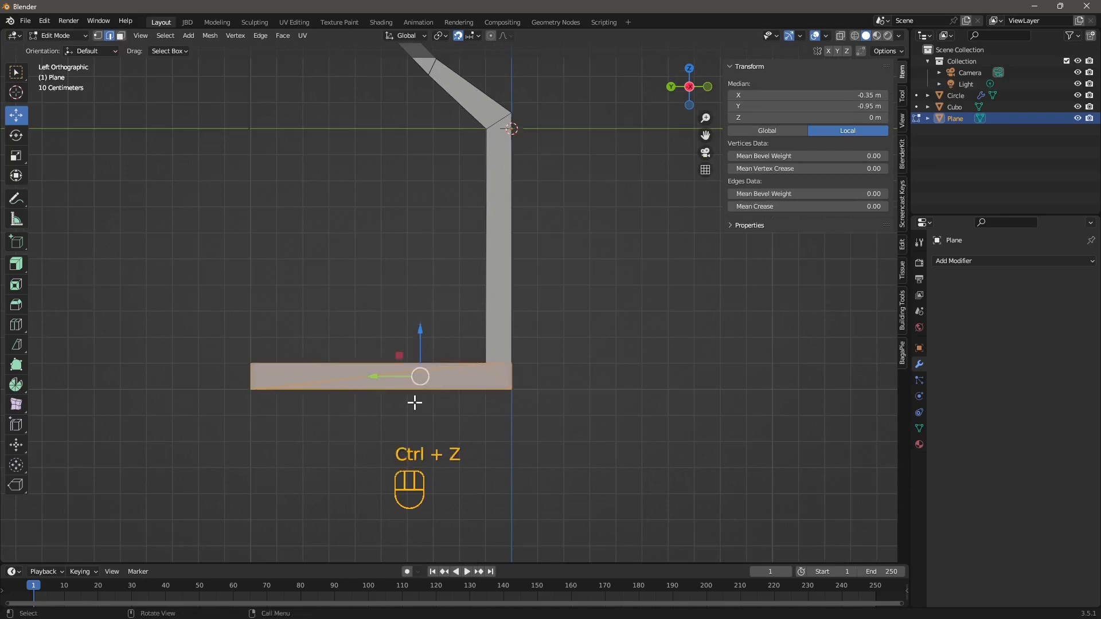
{"action": "key", "text": "ctrl+z"}
Step: Select all the base outline's edges and create a single face with New Face from Edges
{"action": "left_click_drag", "start_coordinate": [200, 330], "coordinate": [373, 350]}
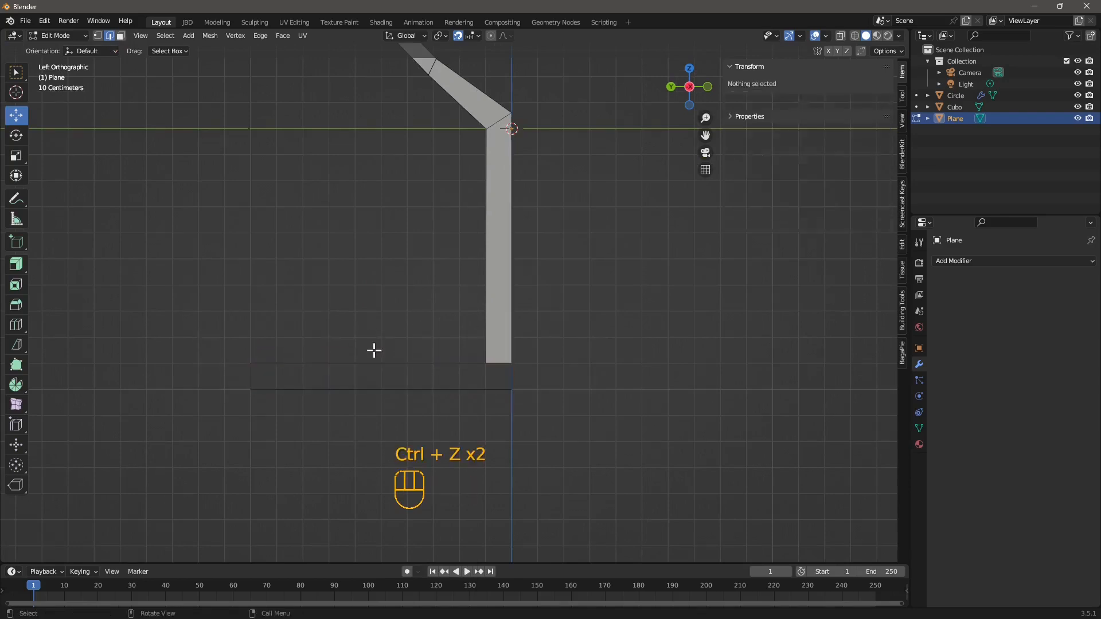
{"action": "left_click_drag", "start_coordinate": [227, 358], "coordinate": [537, 421]}
{"action": "right_click", "coordinate": [356, 366]}
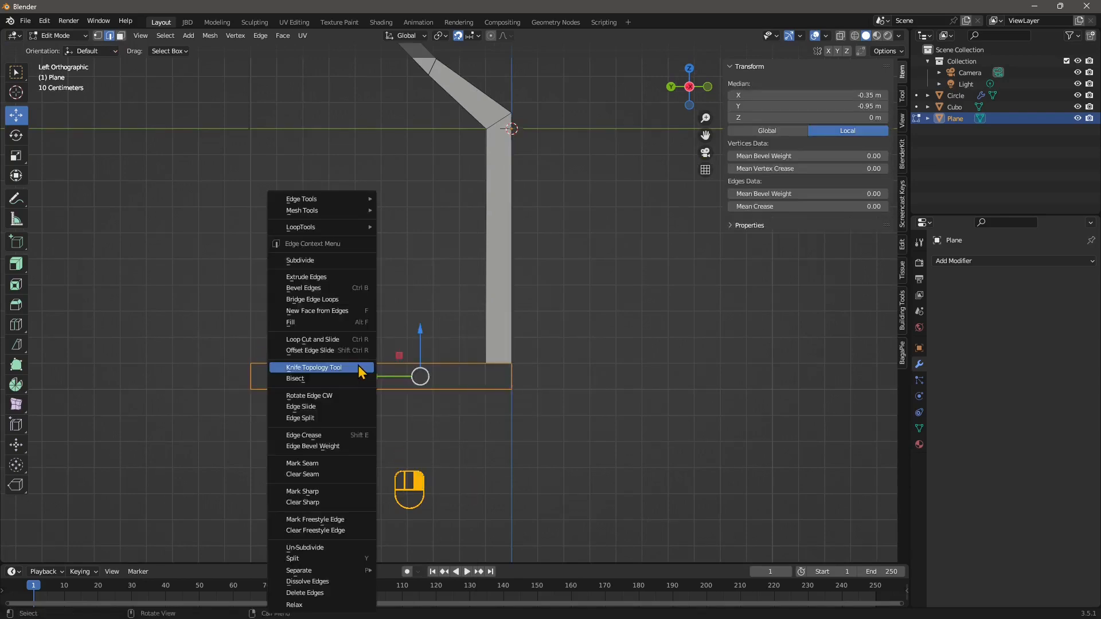
{"action": "left_click", "coordinate": [317, 311]}
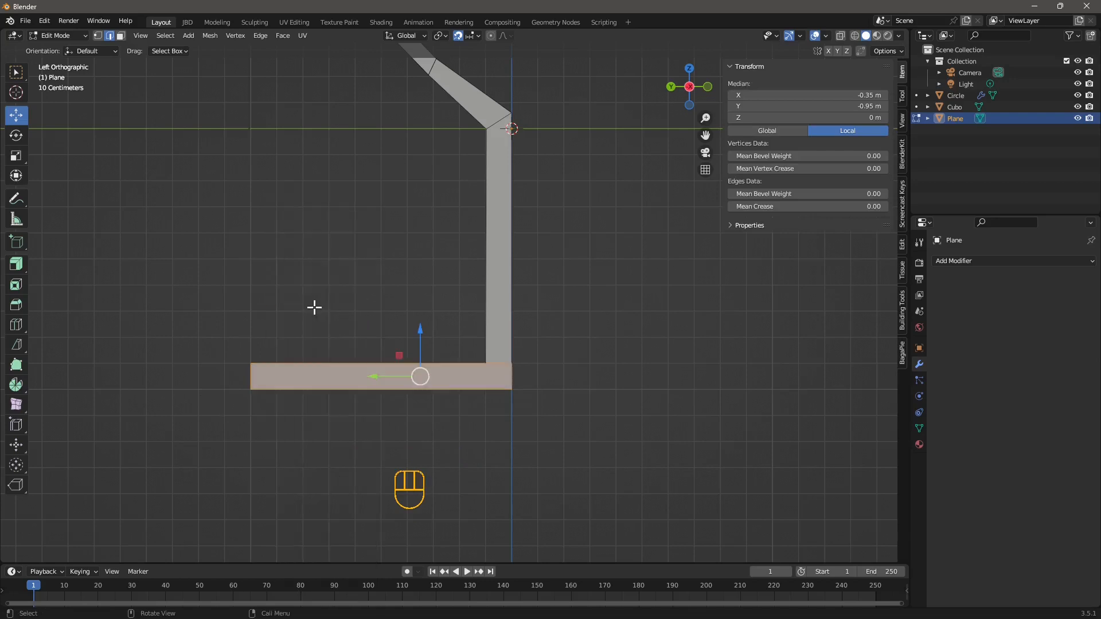
{"action": "left_click", "coordinate": [528, 442]}
Step: Try to delete the edge between the stem and the base, and undo the deletion
{"action": "left_click", "coordinate": [498, 364]}
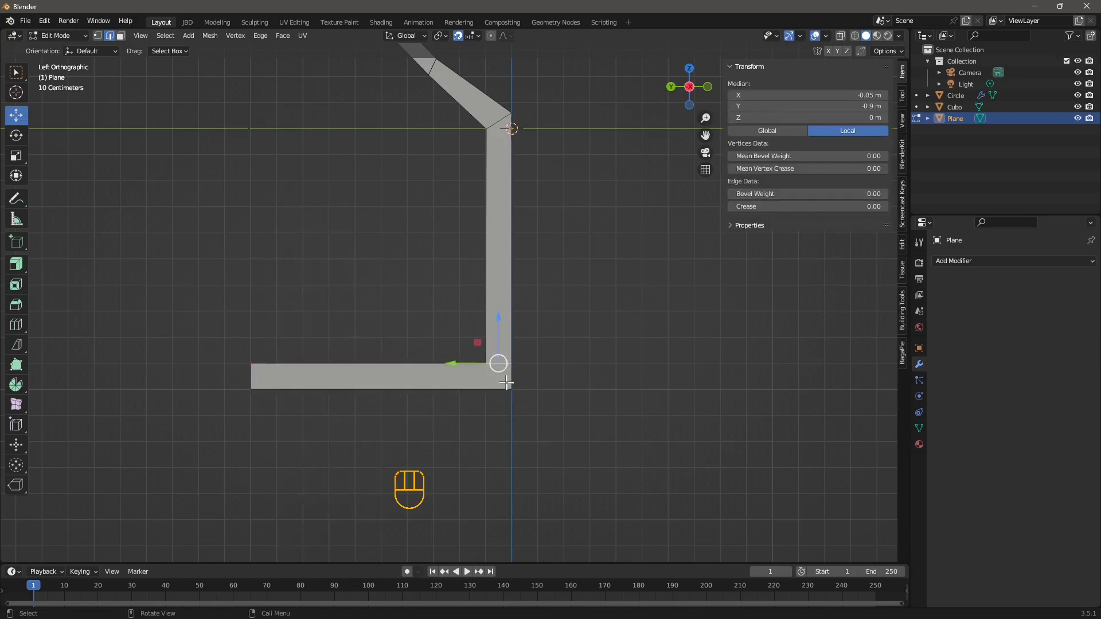
{"action": "scroll", "coordinate": [505, 378], "scroll_direction": "up", "scroll_amount": 1}
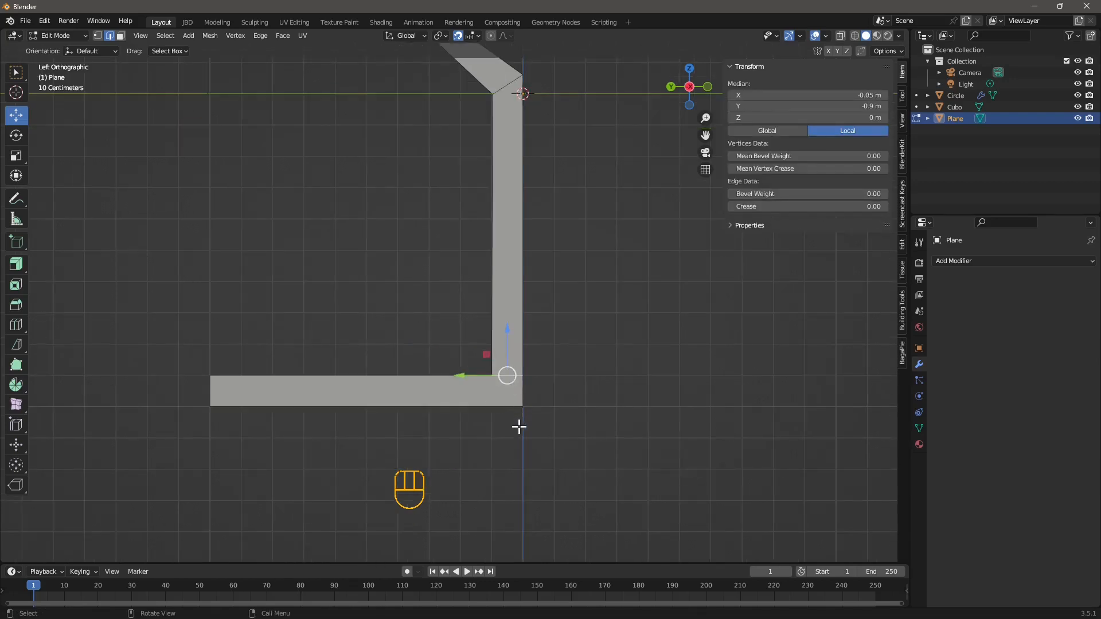
{"action": "key", "text": "x"}
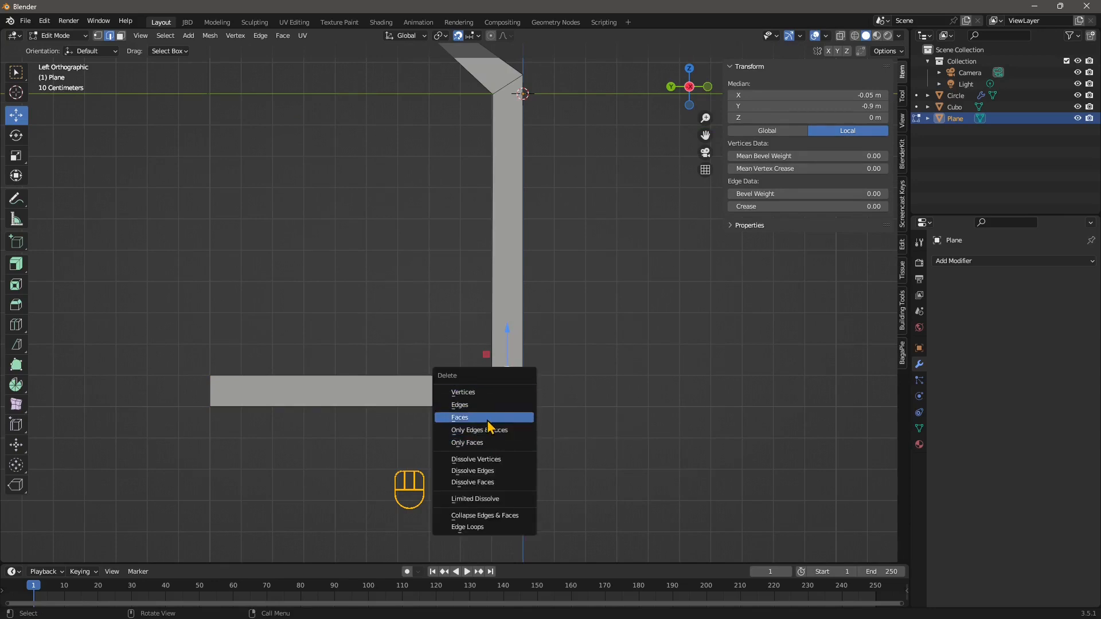
{"action": "left_click", "coordinate": [488, 415]}
{"action": "key", "text": "ctrl"}
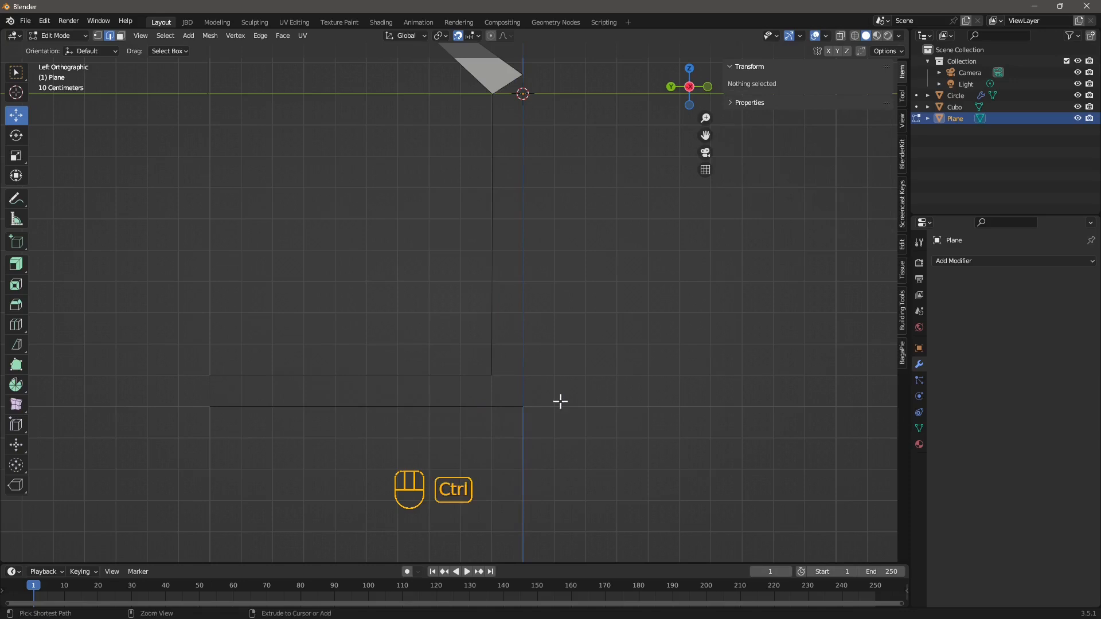
{"action": "key", "text": "ctrl+z"}
{"action": "scroll", "coordinate": [510, 404], "scroll_direction": "down", "scroll_amount": 1}
{"action": "left_click", "coordinate": [507, 408]}
{"action": "scroll", "coordinate": [491, 250], "scroll_direction": "down", "scroll_amount": 1}
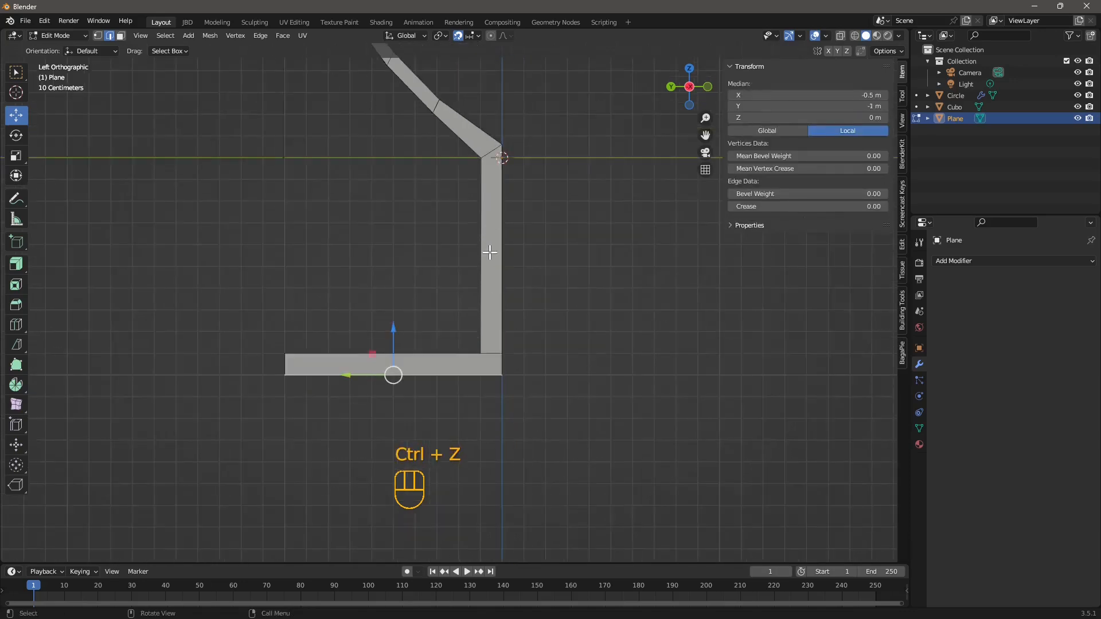
Step: In face select mode, select all faces of the goblet profile and apply Dissolve Faces
{"action": "middle_click_drag", "start_coordinate": [491, 257], "coordinate": [507, 362], "text": "shift"}
{"action": "scroll", "coordinate": [436, 263], "scroll_direction": "down", "scroll_amount": 2}
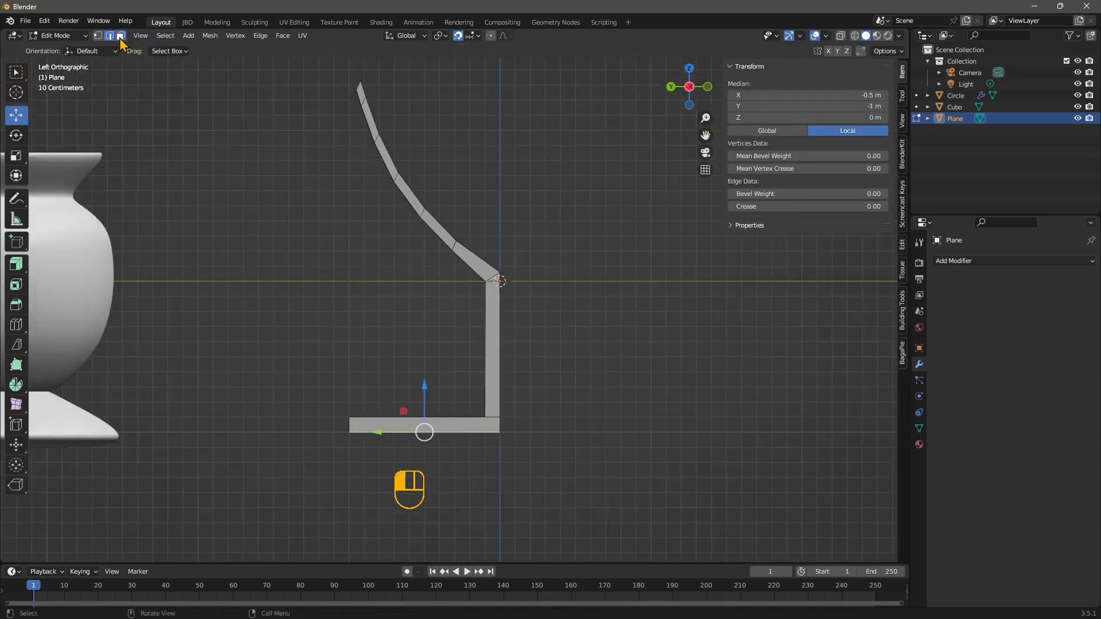
{"action": "left_click", "coordinate": [121, 35]}
{"action": "scroll", "coordinate": [285, 133], "scroll_direction": "down", "scroll_amount": 1}
{"action": "left_click_drag", "start_coordinate": [291, 126], "coordinate": [287, 166]}
{"action": "left_click_drag", "start_coordinate": [269, 86], "coordinate": [521, 454]}
{"action": "scroll", "coordinate": [505, 415], "scroll_direction": "up", "scroll_amount": 2}
{"action": "right_click", "coordinate": [503, 412]}
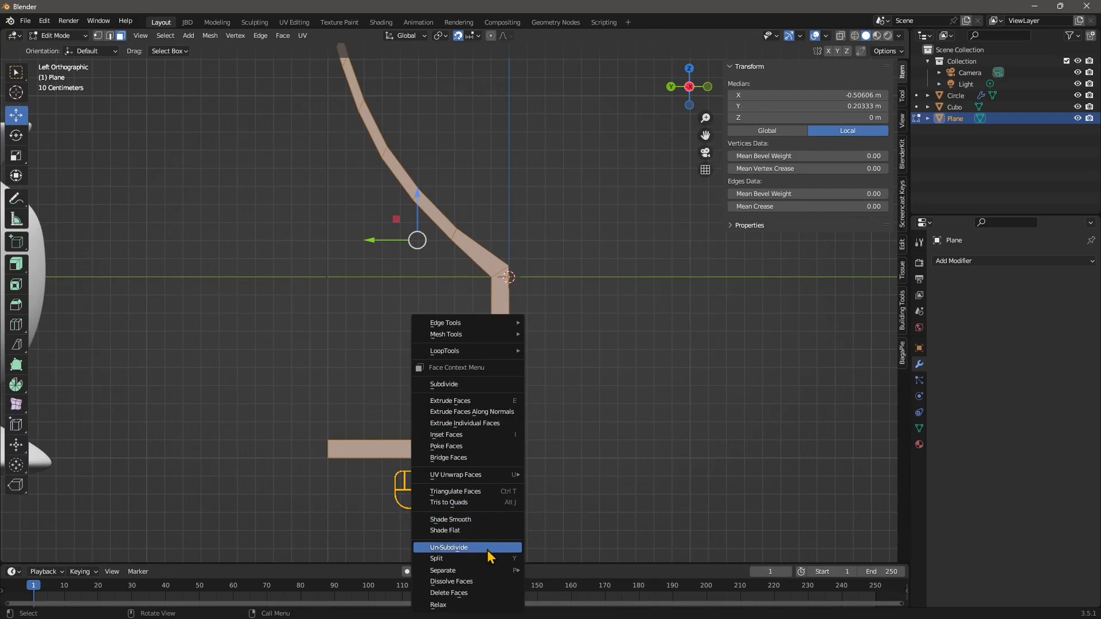
{"action": "left_click", "coordinate": [477, 581]}
{"action": "left_click", "coordinate": [487, 427]}
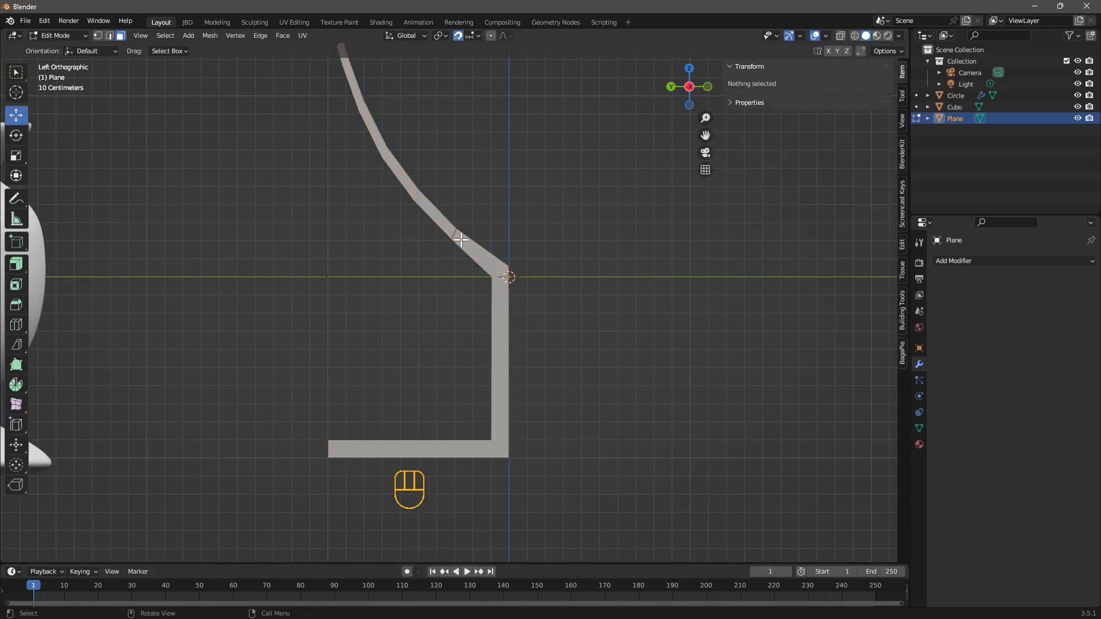
Step: Select the whole goblet profile and Spin it about the Z axis through about -181° with 40 steps and Flip Normals on
{"action": "scroll", "coordinate": [421, 439], "scroll_direction": "down", "scroll_amount": 2}
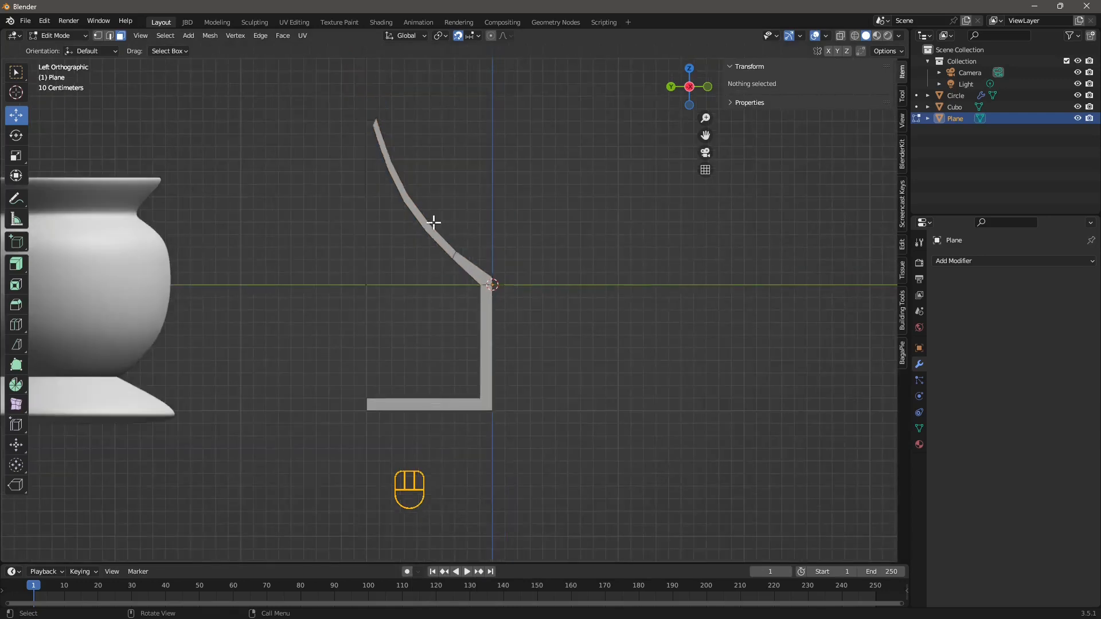
{"action": "scroll", "coordinate": [481, 344], "scroll_direction": "up", "scroll_amount": 1}
{"action": "middle_click_drag", "start_coordinate": [355, 422], "coordinate": [346, 231]}
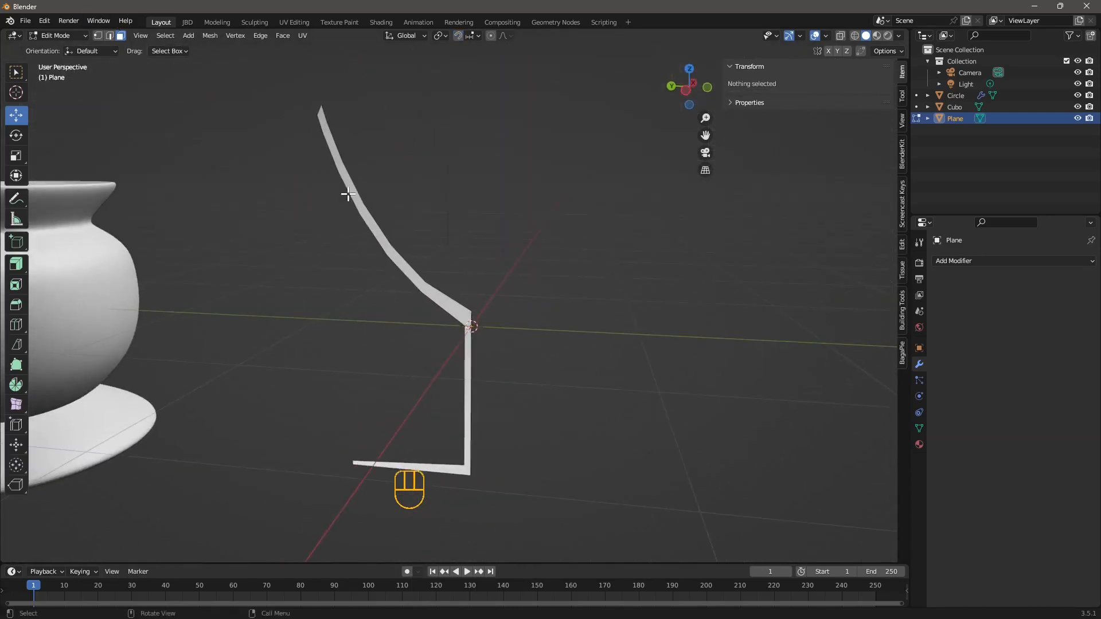
{"action": "middle_click_drag", "start_coordinate": [462, 400], "coordinate": [544, 395]}
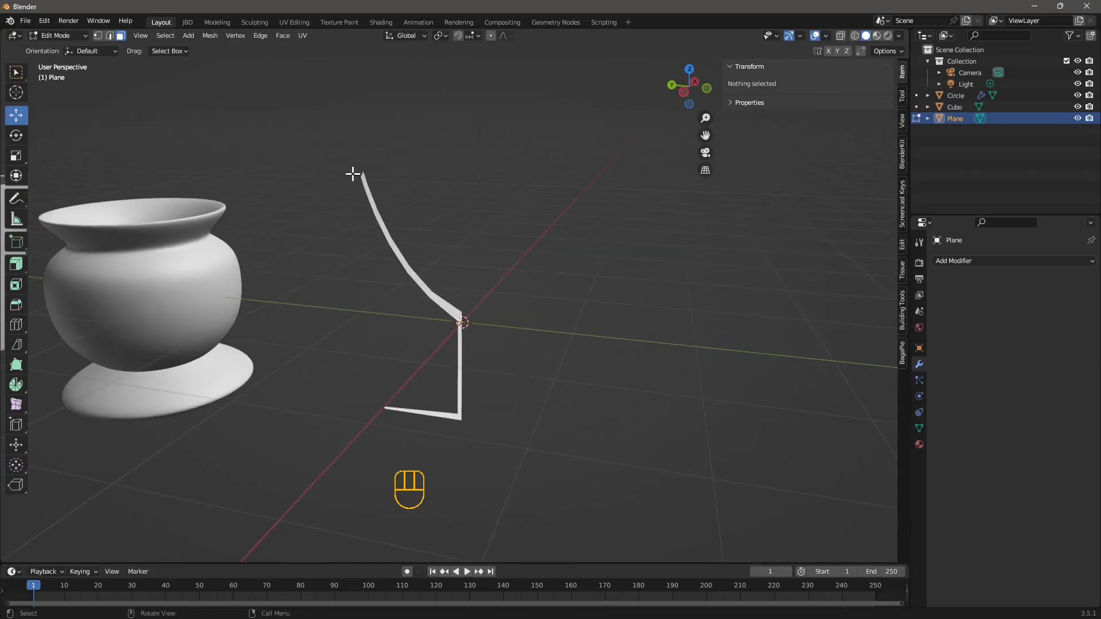
{"action": "middle_click_drag", "start_coordinate": [422, 416], "coordinate": [430, 408]}
{"action": "left_click", "coordinate": [19, 381]}
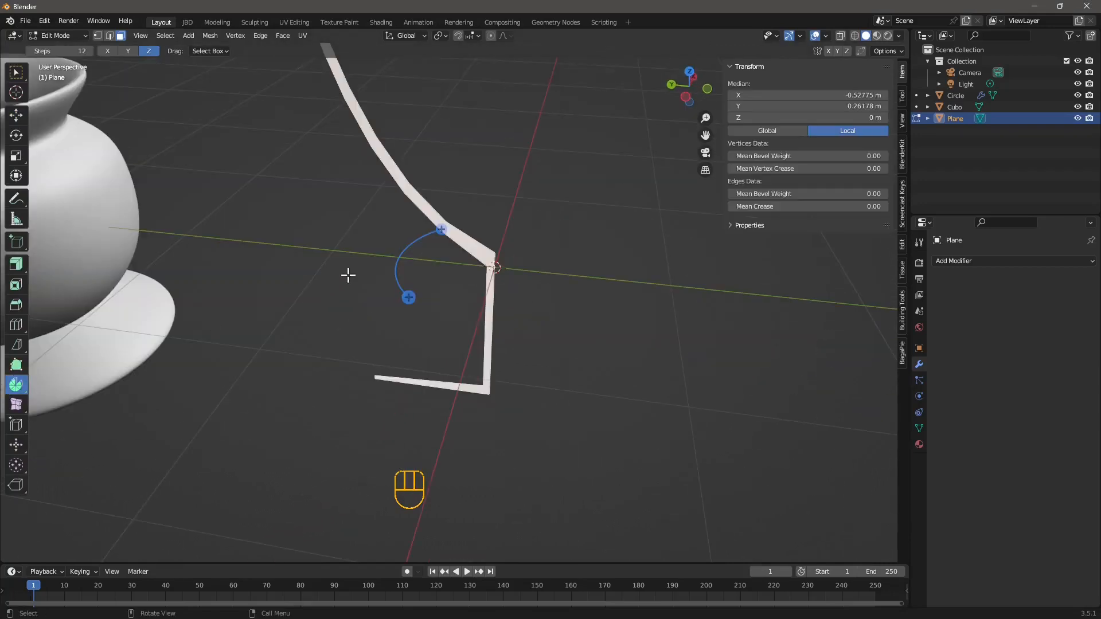
{"action": "left_click_drag", "start_coordinate": [408, 298], "coordinate": [549, 314]}
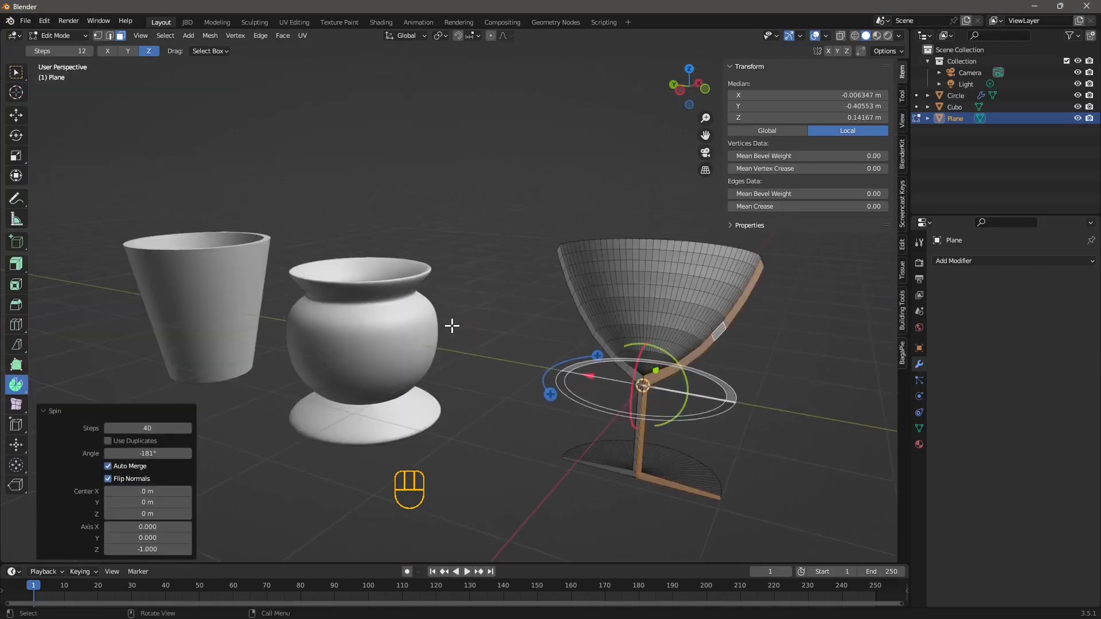
{"action": "middle_click_drag", "start_coordinate": [452, 326], "coordinate": [451, 326]}
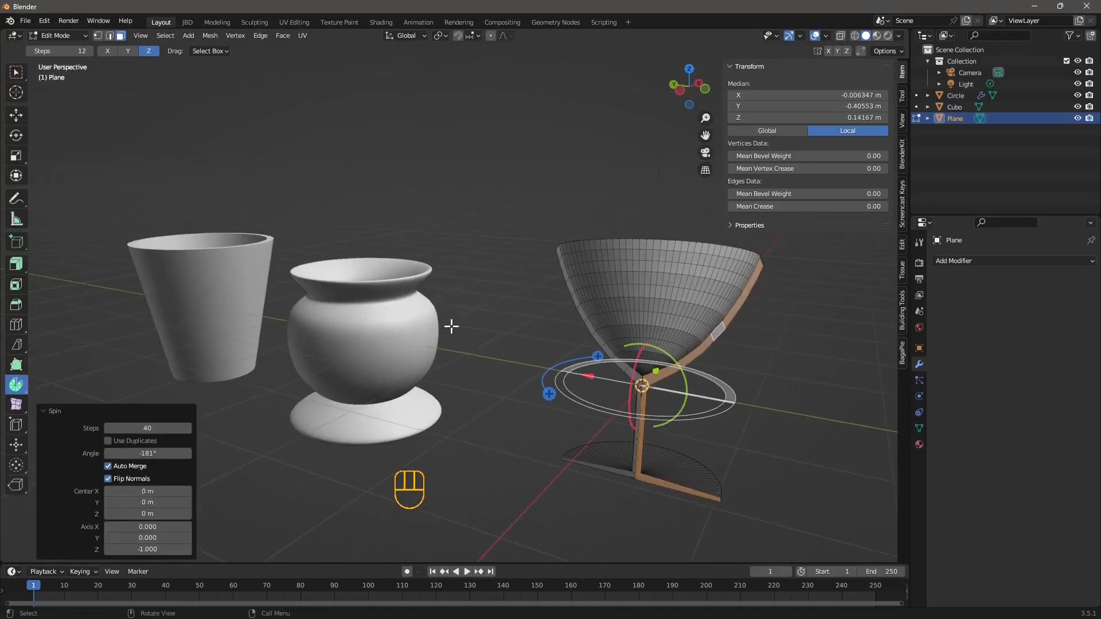